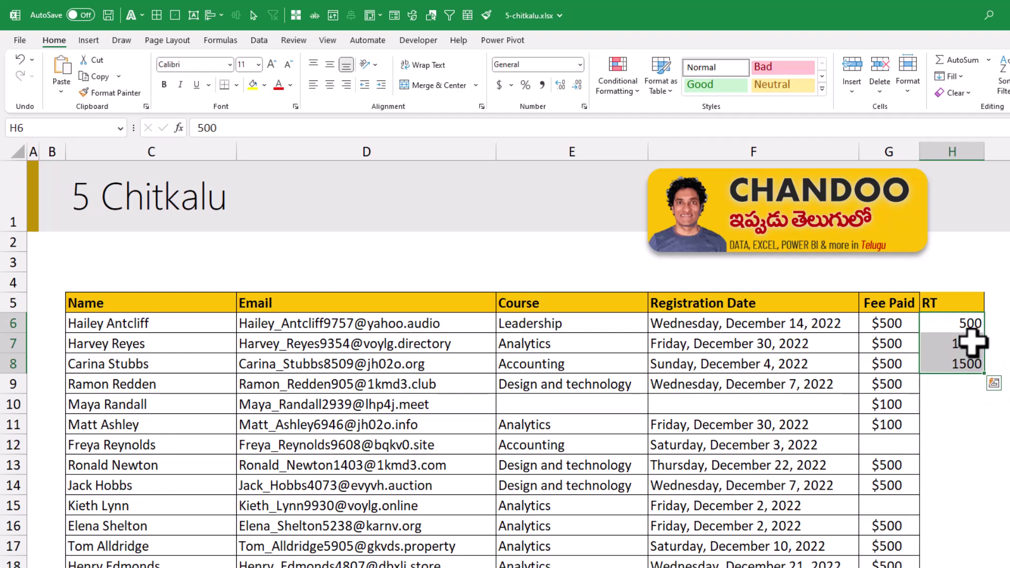
Step: Clear the sample running total values in H6:H8 below the RT header
{"action": "key", "text": "Up"}
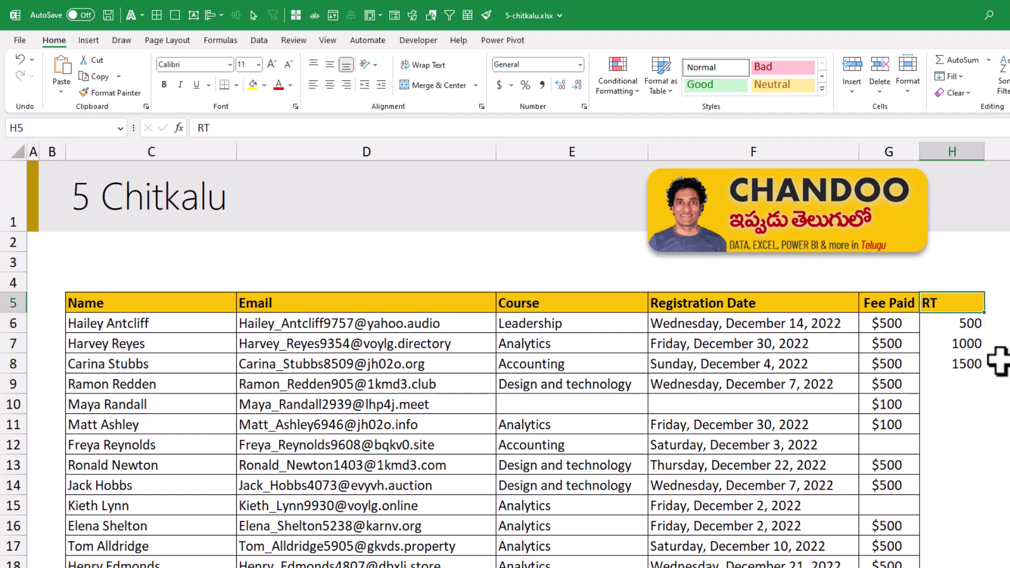
{"action": "key", "text": "Down"}
{"action": "key", "text": "shift+Down"}
{"action": "key", "text": "shift+Down"}
{"action": "key", "text": "shift+Up"}
{"action": "key", "text": "shift+Up"}
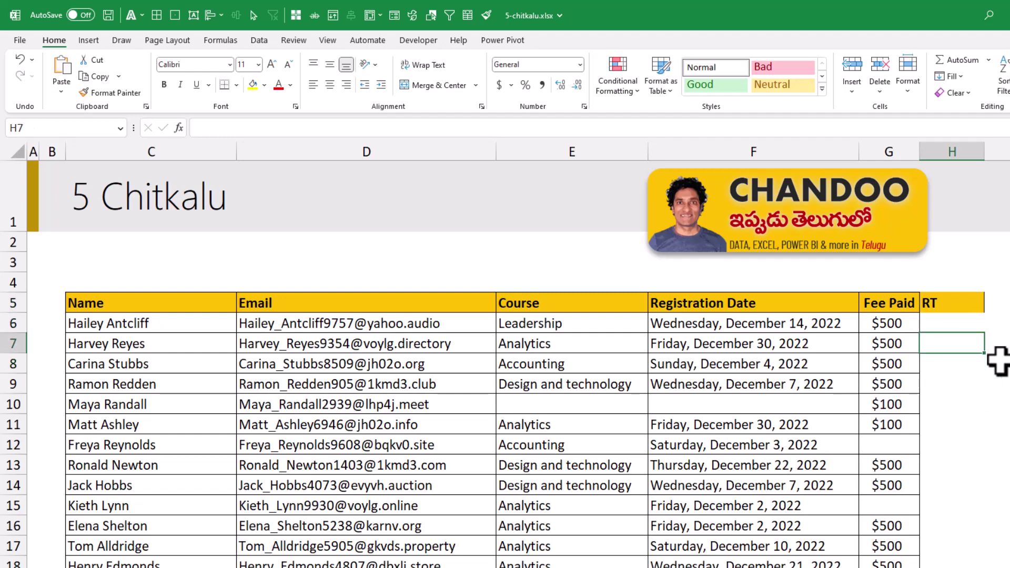
Step: Fill the RT column with running totals of the Fee Paid values in G6:G44 using Quick Analysis
{"action": "left_click", "coordinate": [899, 323]}
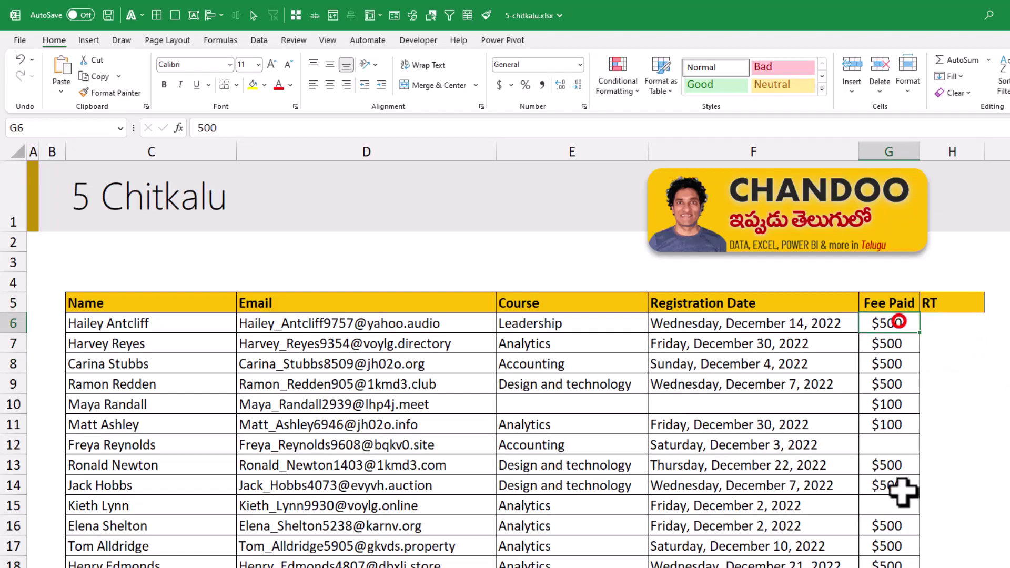
{"action": "scroll", "coordinate": [894, 505], "scroll_direction": "down", "scroll_amount": 9}
{"action": "left_click", "coordinate": [897, 486], "text": "shift"}
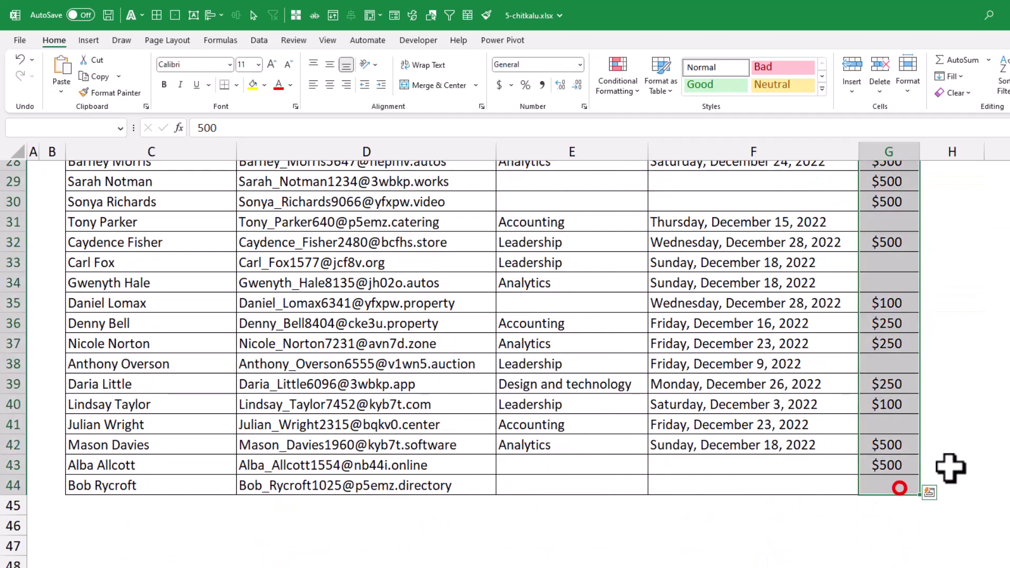
{"action": "scroll", "coordinate": [962, 467], "scroll_direction": "up", "scroll_amount": 9}
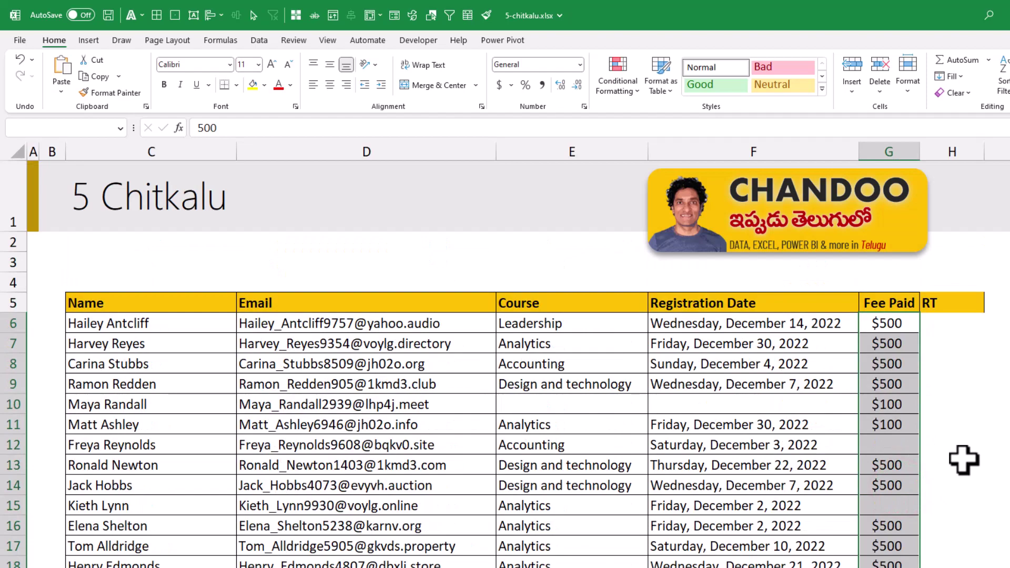
{"action": "key", "text": "ctrl+q"}
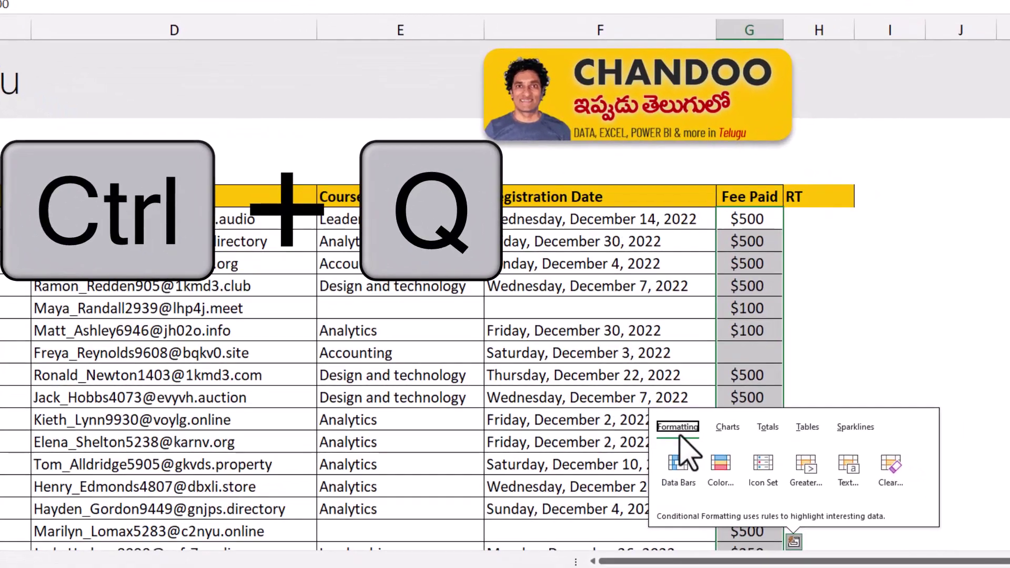
{"action": "left_click", "coordinate": [768, 427]}
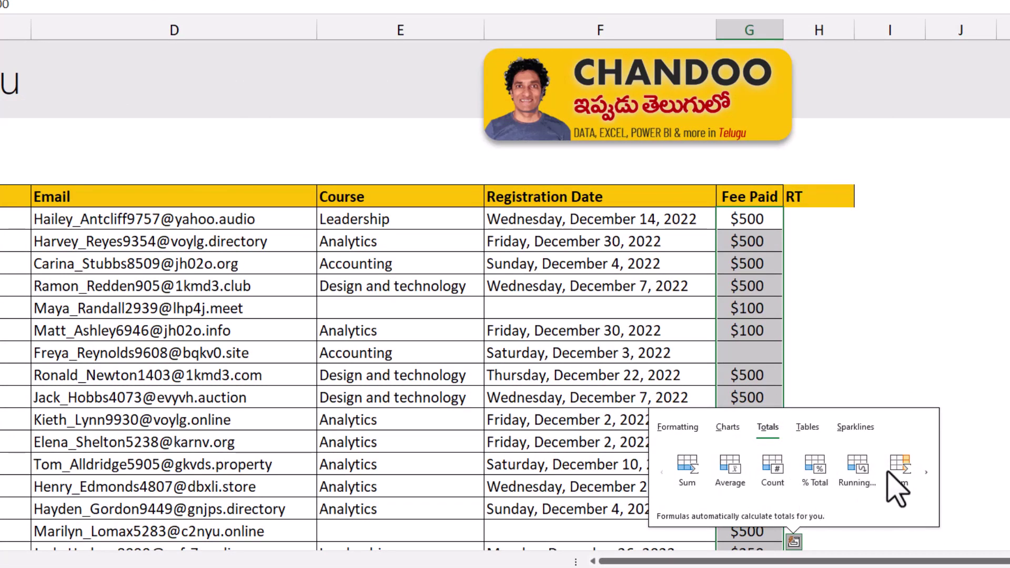
{"action": "left_click", "coordinate": [925, 472]}
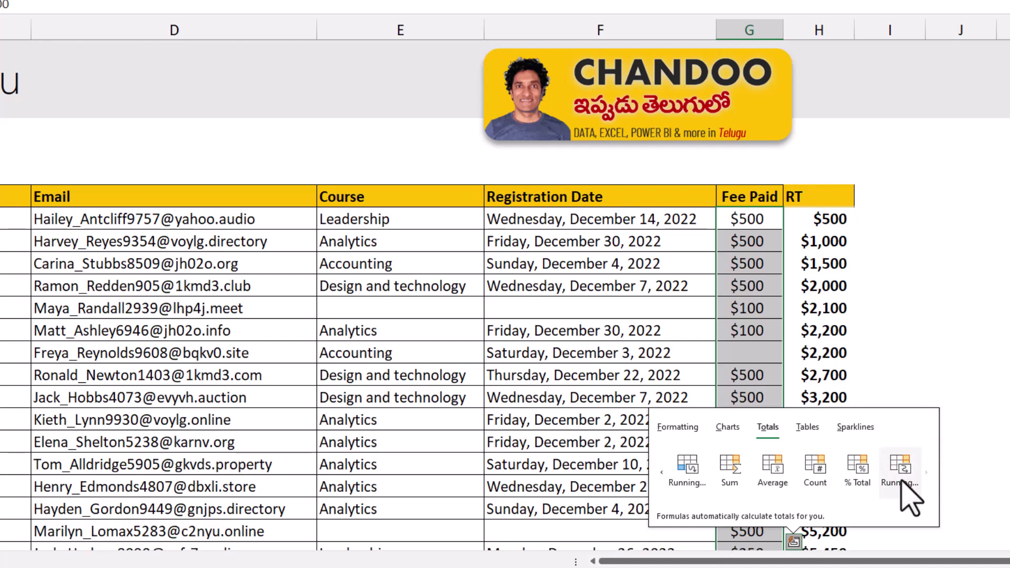
{"action": "left_click", "coordinate": [901, 482]}
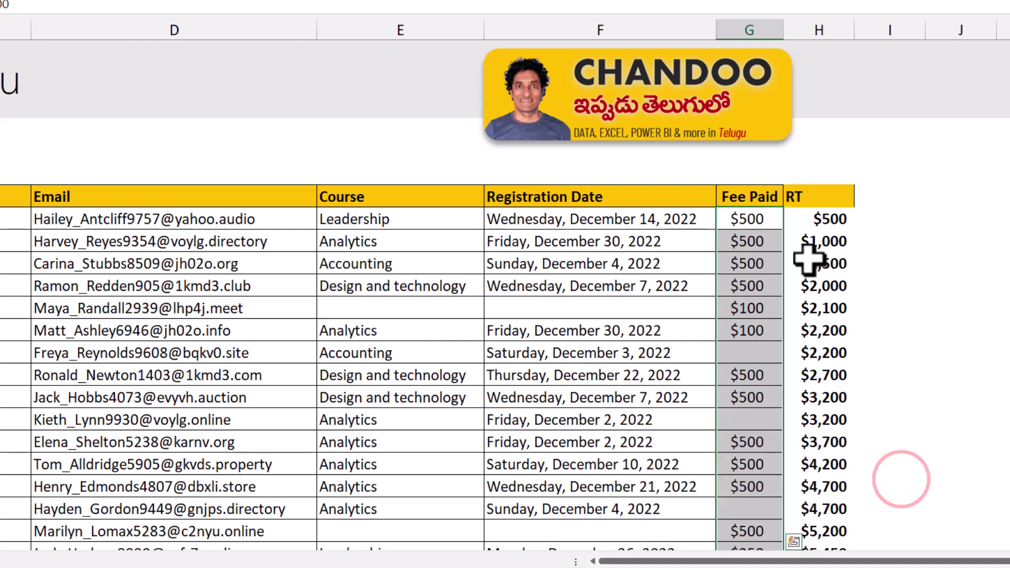
Step: Examine the running total formulas in several RT cells and the totals further down the column
{"action": "left_click", "coordinate": [822, 247]}
{"action": "left_click", "coordinate": [830, 309]}
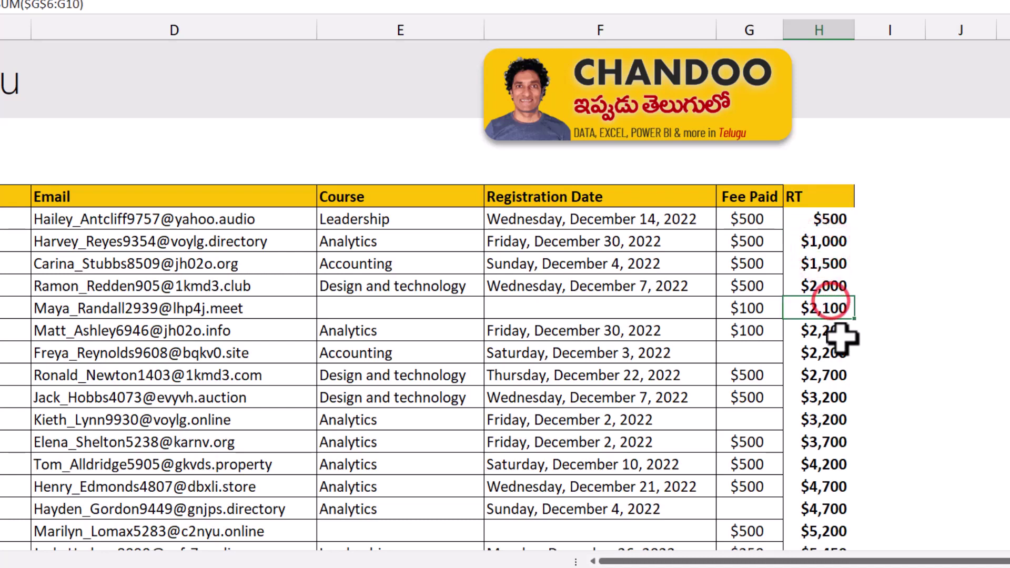
{"action": "key", "text": "F2"}
{"action": "key", "text": "Escape"}
{"action": "left_click", "coordinate": [834, 375]}
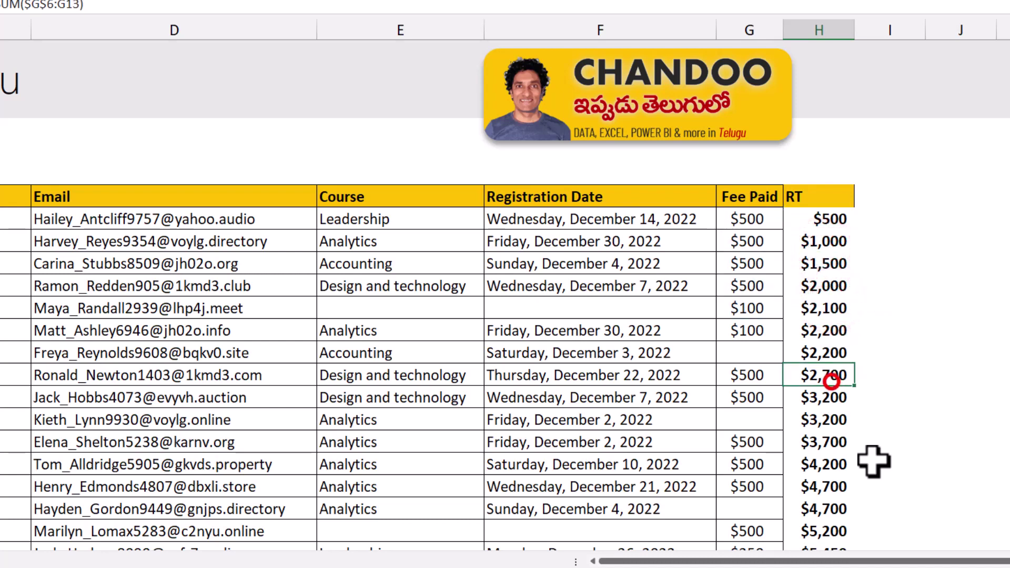
{"action": "key", "text": "F2"}
{"action": "key", "text": "Escape"}
{"action": "left_click", "coordinate": [836, 353]}
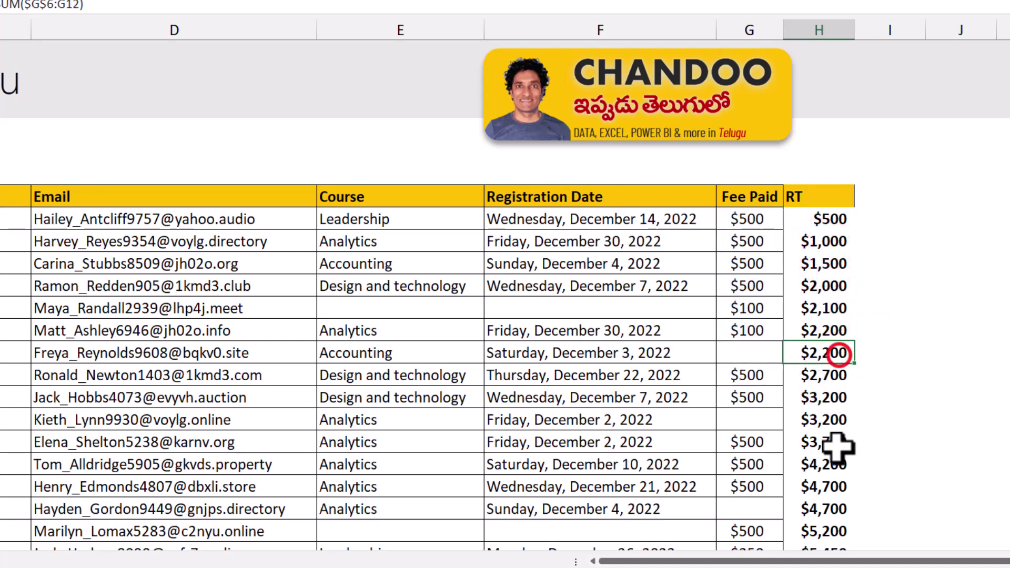
{"action": "scroll", "coordinate": [834, 448], "scroll_direction": "down", "scroll_amount": 7}
{"action": "scroll", "coordinate": [834, 443], "scroll_direction": "down", "scroll_amount": 2}
{"action": "scroll", "coordinate": [834, 444], "scroll_direction": "up", "scroll_amount": 8}
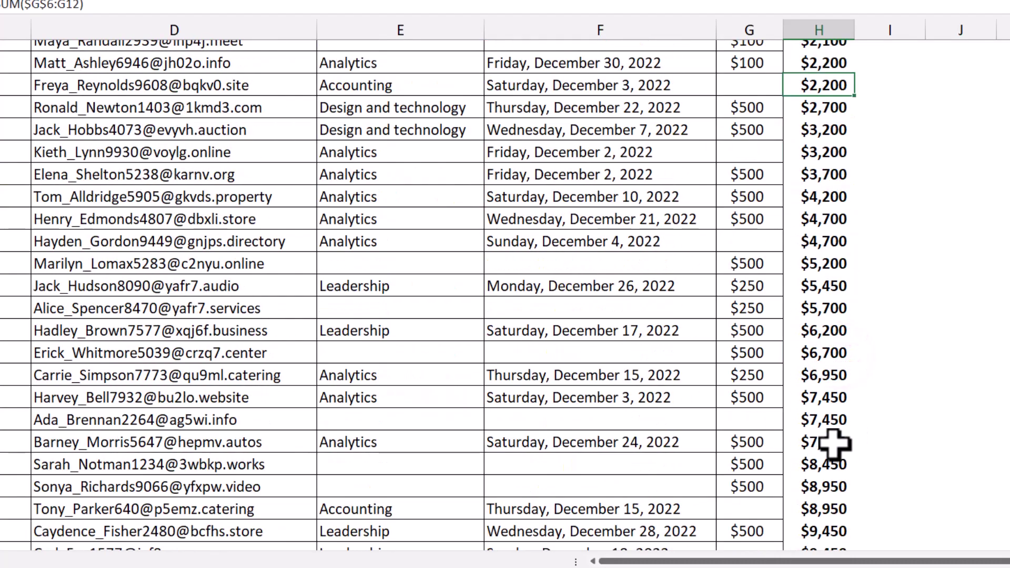
Step: Review the Charts, Totals, Tables, Sparklines and Formatting options that Quick Analysis offers for the Fee Paid values
{"action": "left_click", "coordinate": [765, 78]}
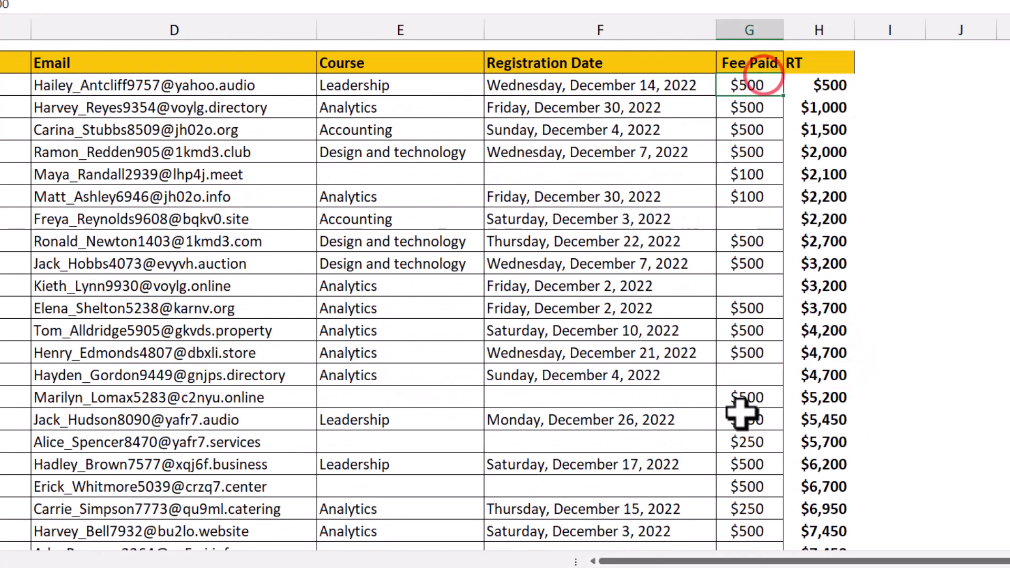
{"action": "scroll", "coordinate": [744, 412], "scroll_direction": "down", "scroll_amount": 7}
{"action": "left_click", "coordinate": [748, 457], "text": "shift"}
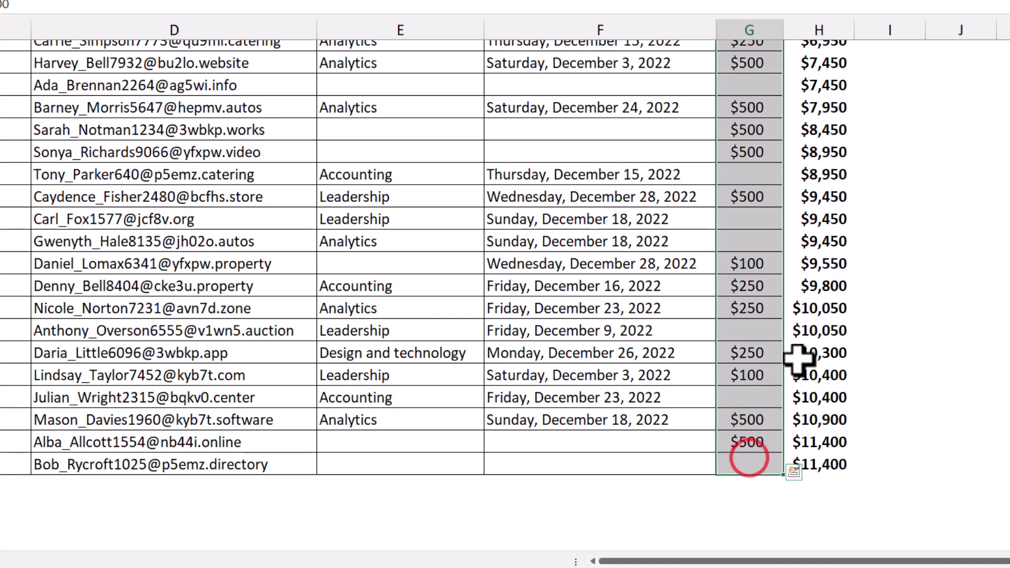
{"action": "key", "text": "ctrl+q"}
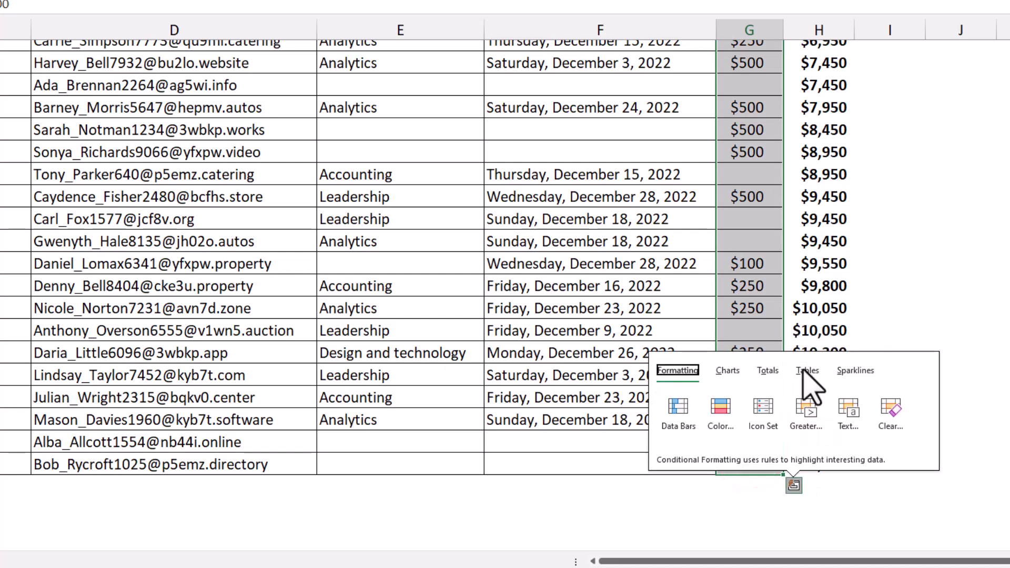
{"action": "left_click", "coordinate": [727, 371]}
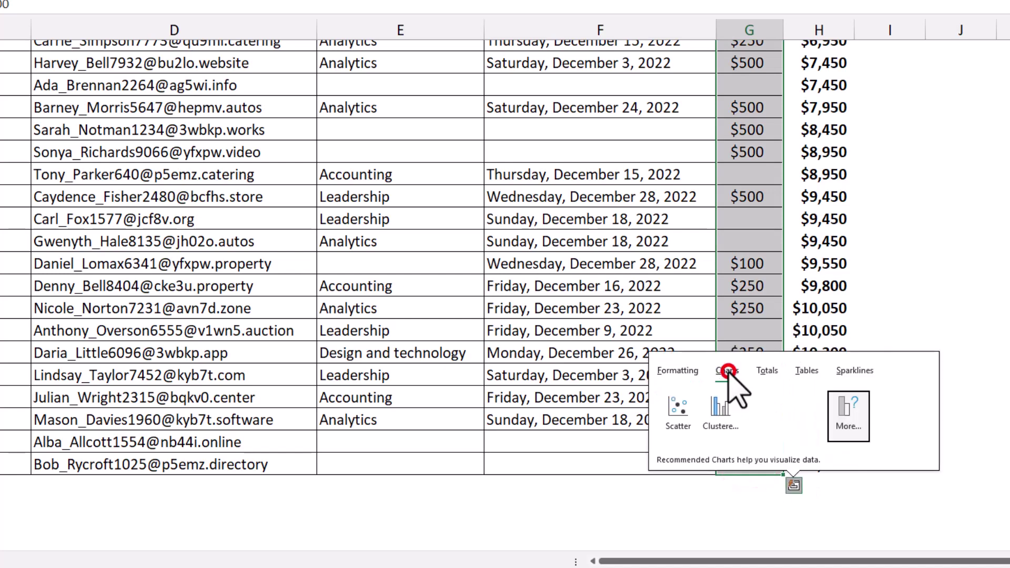
{"action": "left_click", "coordinate": [771, 370]}
{"action": "left_click", "coordinate": [808, 371]}
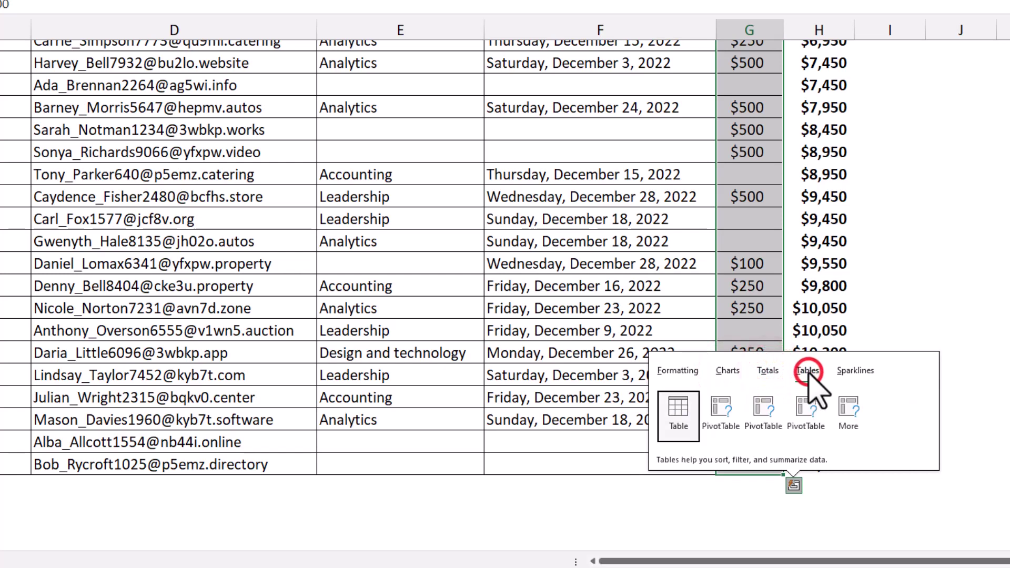
{"action": "left_click", "coordinate": [855, 370]}
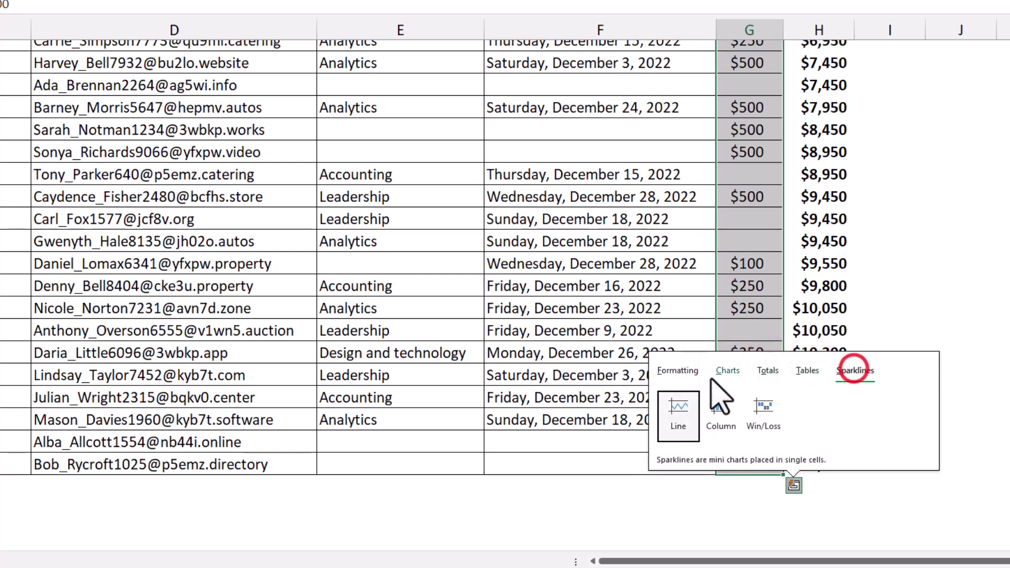
{"action": "left_click", "coordinate": [682, 373]}
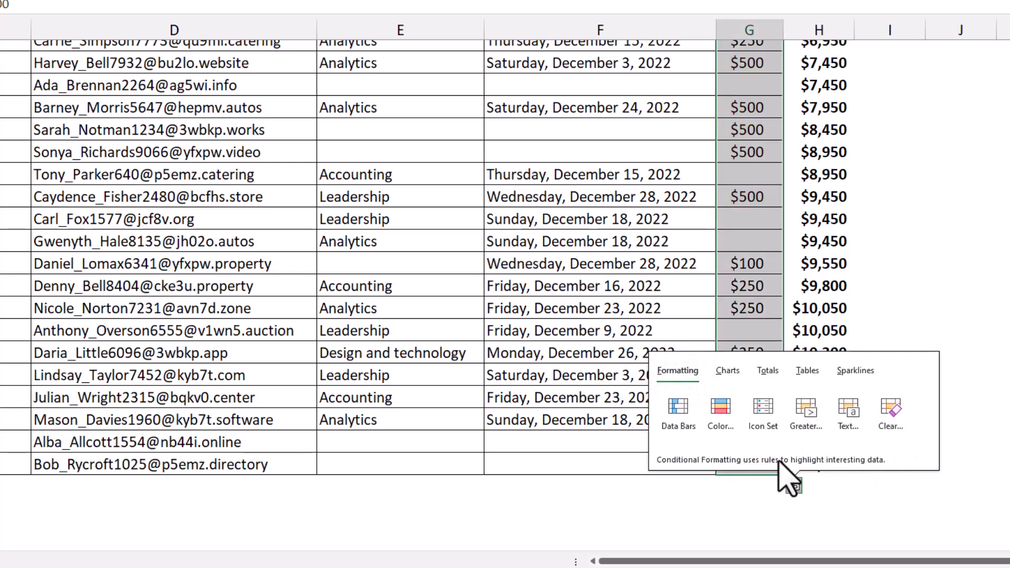
{"action": "left_click", "coordinate": [983, 343]}
Step: Select all Registration Date values from F6 down to the last data row
{"action": "key", "text": "ctrl+Up"}
{"action": "left_click", "coordinate": [599, 216]}
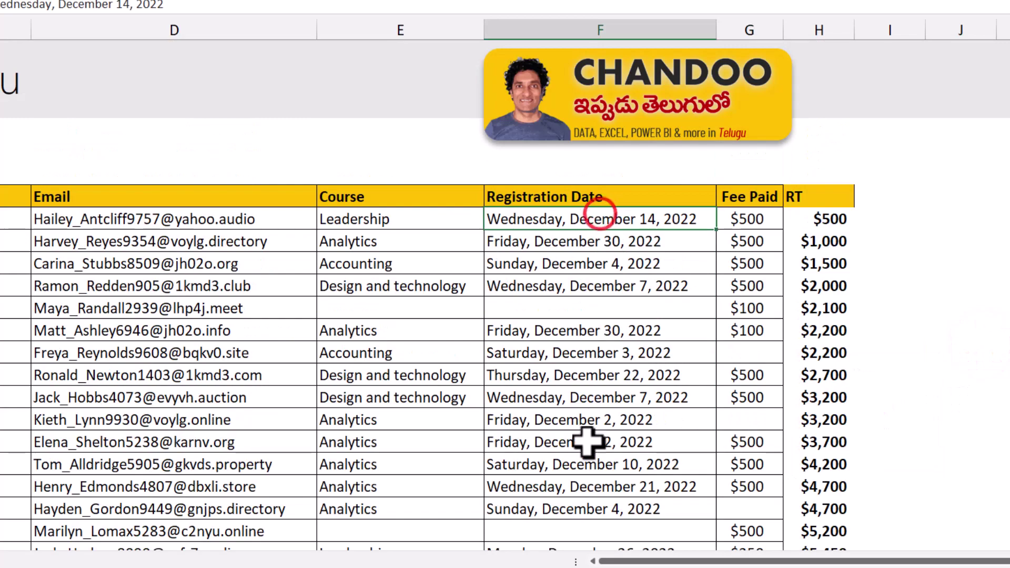
{"action": "scroll", "coordinate": [591, 444], "scroll_direction": "down", "scroll_amount": 2}
{"action": "scroll", "coordinate": [591, 444], "scroll_direction": "up", "scroll_amount": 2}
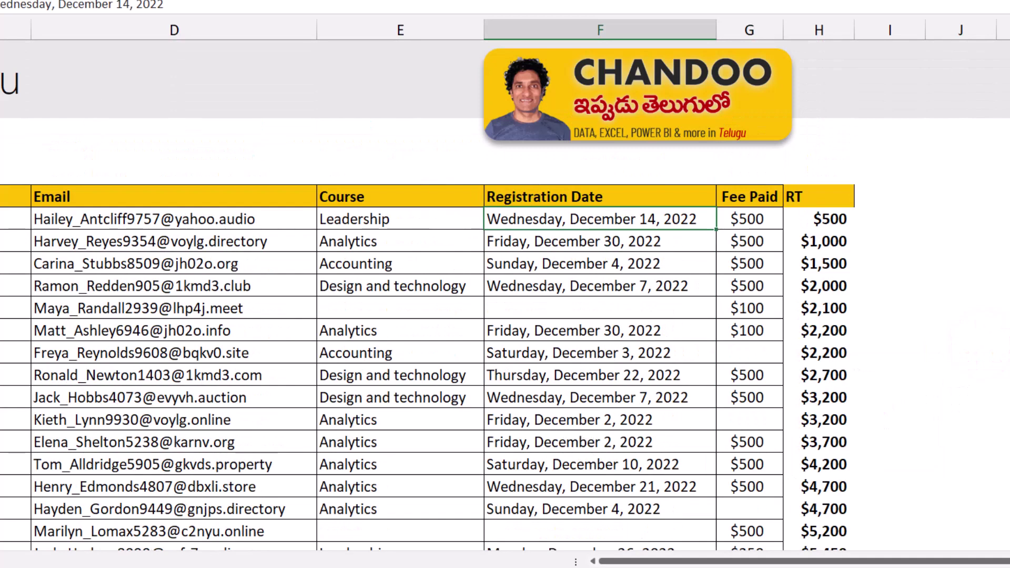
{"action": "scroll", "coordinate": [633, 473], "scroll_direction": "down", "scroll_amount": 12}
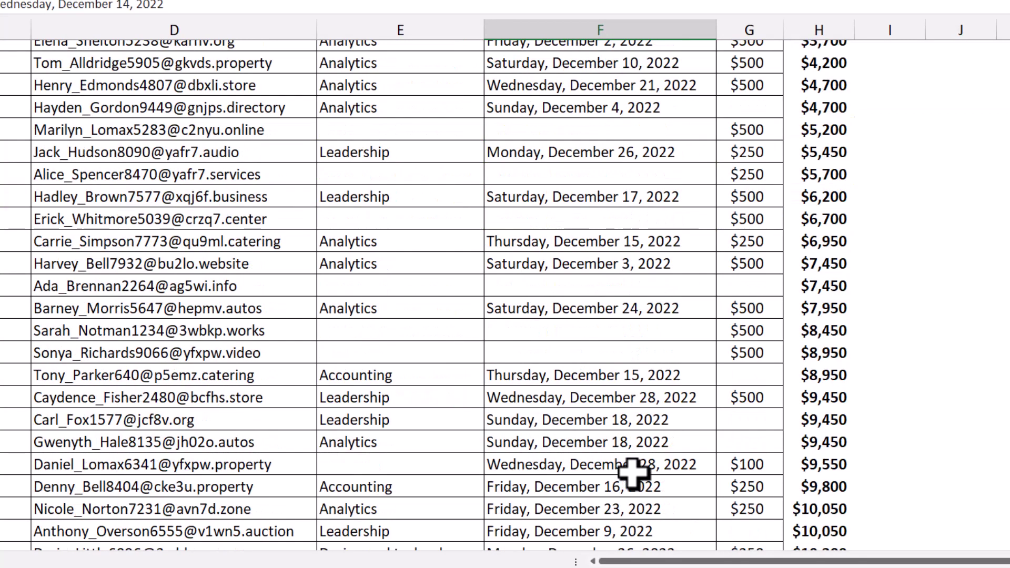
{"action": "left_click", "coordinate": [582, 331], "text": "shift"}
{"action": "scroll", "coordinate": [613, 365], "scroll_direction": "up", "scroll_amount": 13}
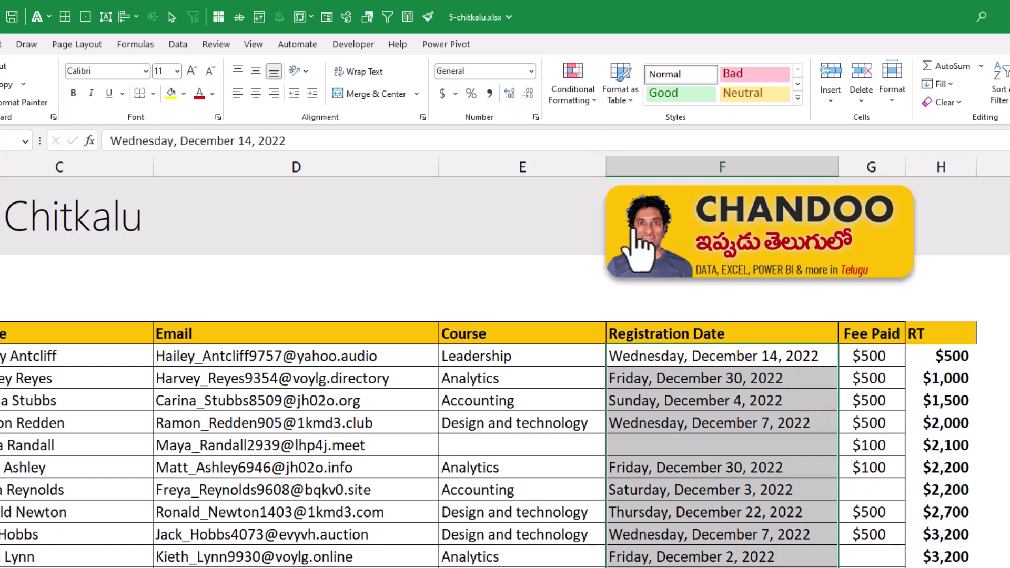
Step: Try to reformat the selected Registration Date values with a type from the Date category in Format Cells
{"action": "right_click", "coordinate": [664, 359]}
{"action": "key", "text": "ctrl+1"}
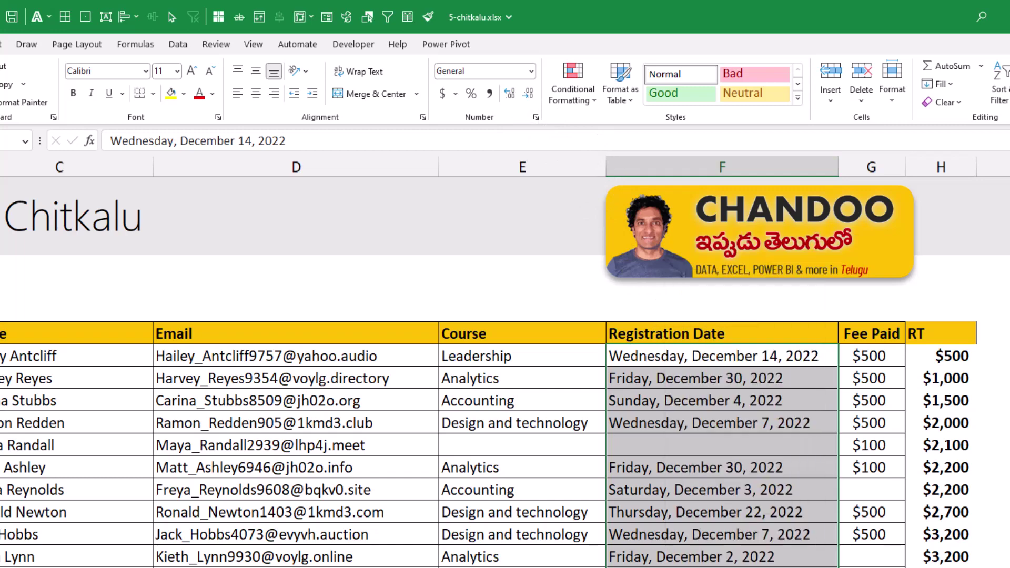
{"action": "left_click_drag", "start_coordinate": [626, 389], "coordinate": [445, 97]}
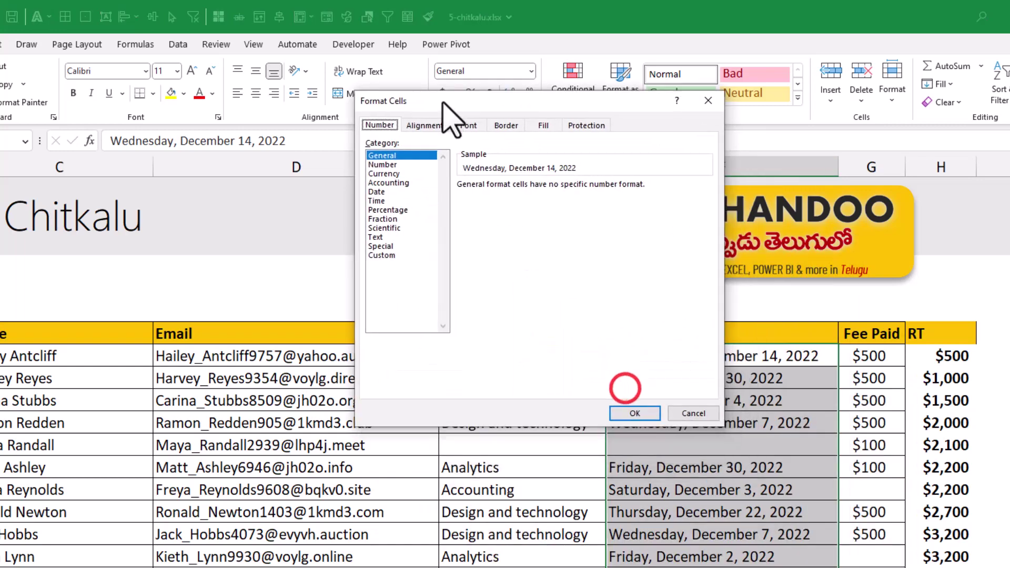
{"action": "left_click", "coordinate": [376, 191]}
{"action": "left_click", "coordinate": [706, 249]}
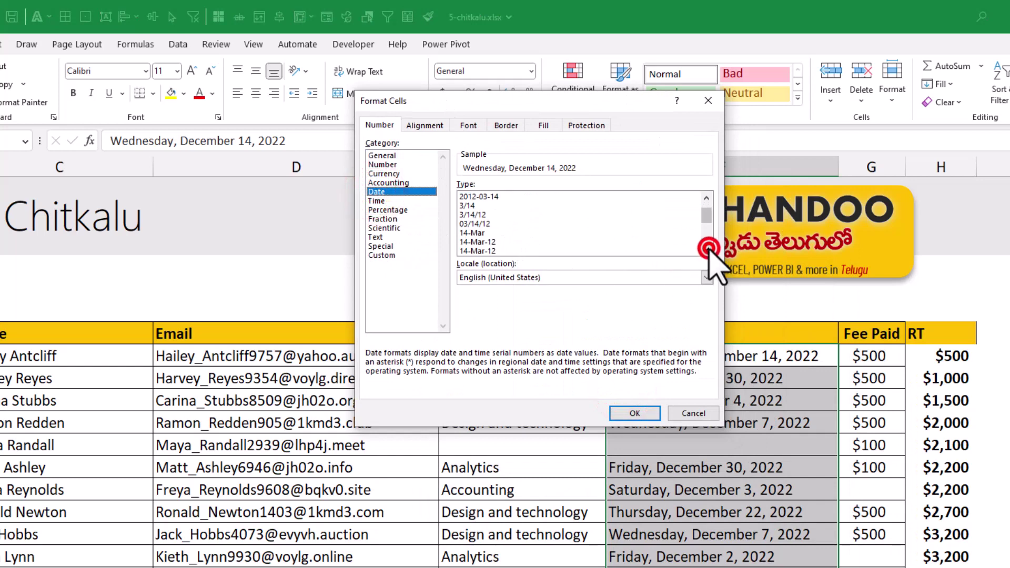
{"action": "left_click", "coordinate": [706, 250]}
{"action": "left_click", "coordinate": [488, 233]}
{"action": "left_click", "coordinate": [635, 414]}
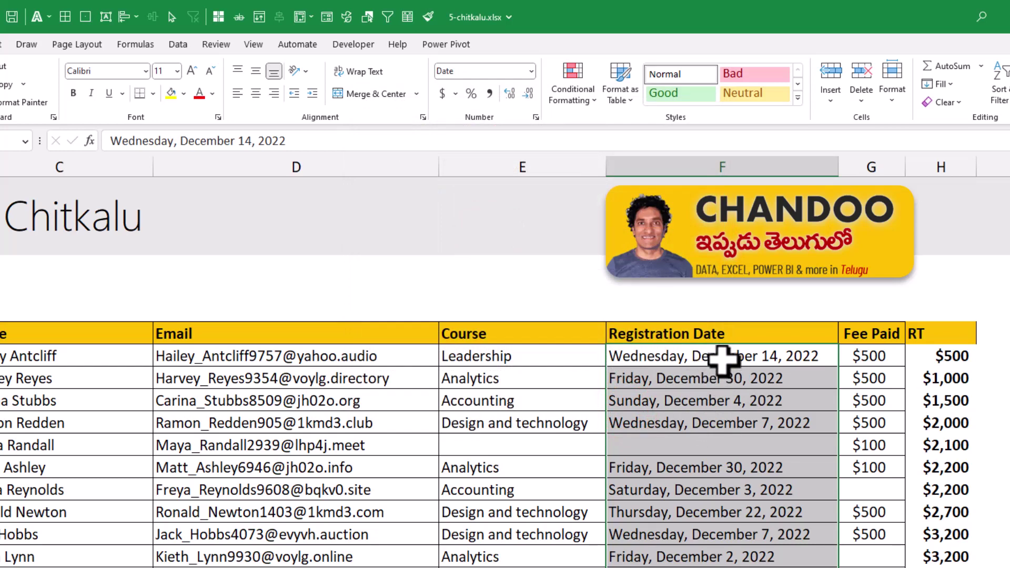
Step: Check how the number format presets preview the selected registration dates
{"action": "left_click", "coordinate": [531, 71]}
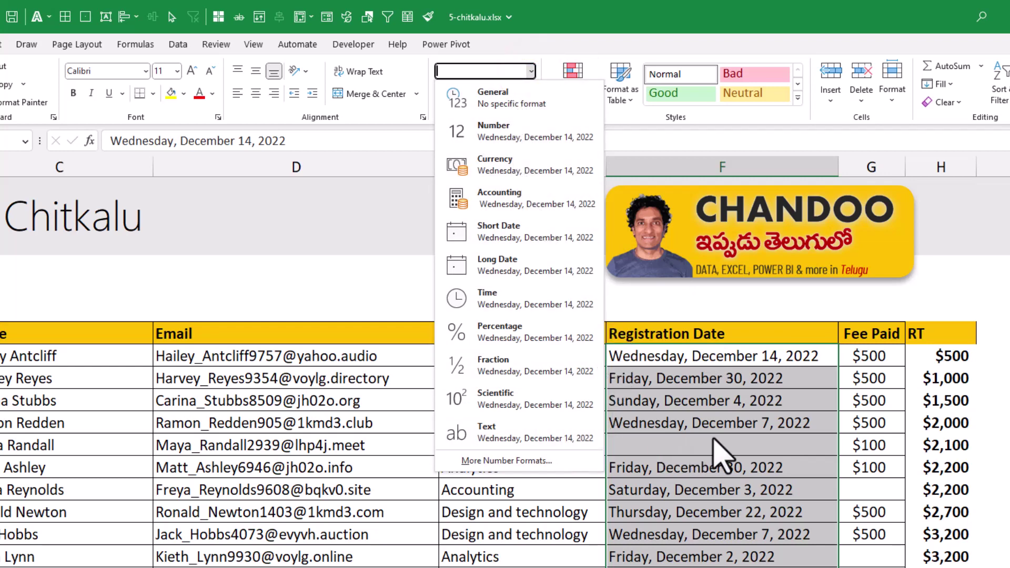
{"action": "left_click", "coordinate": [731, 422]}
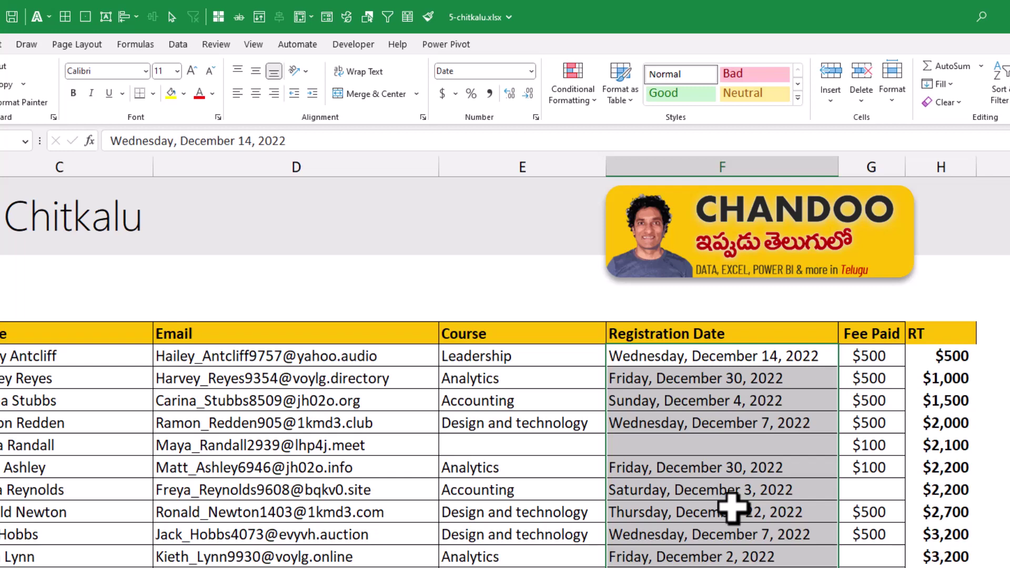
{"action": "scroll", "coordinate": [718, 463], "scroll_direction": "down", "scroll_amount": 1}
{"action": "scroll", "coordinate": [718, 463], "scroll_direction": "up", "scroll_amount": 1}
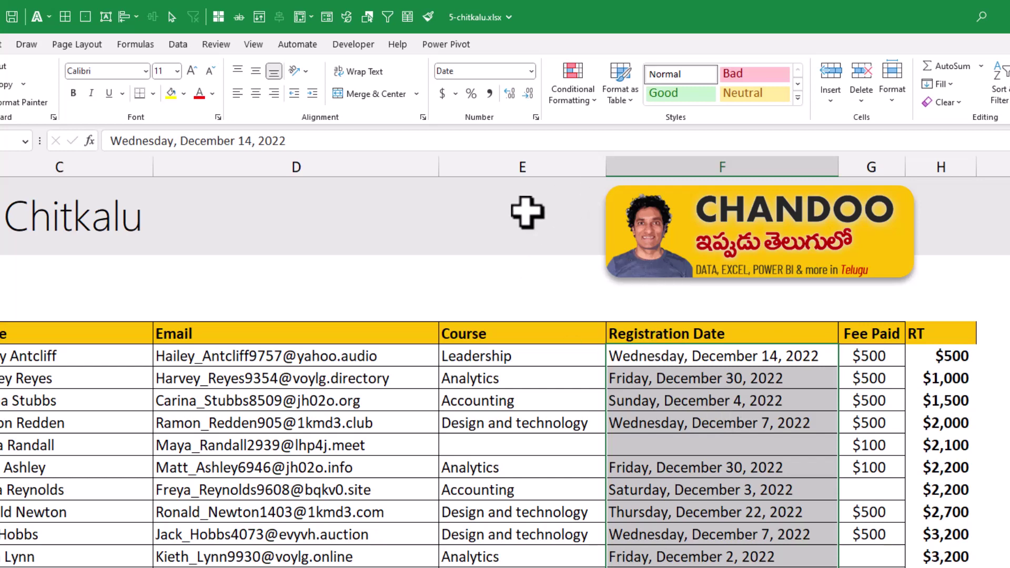
Step: Try to convert the selected registration dates with Text to Columns, using Delimited, Tab as delimiter and the MDY date format
{"action": "left_click", "coordinate": [178, 45]}
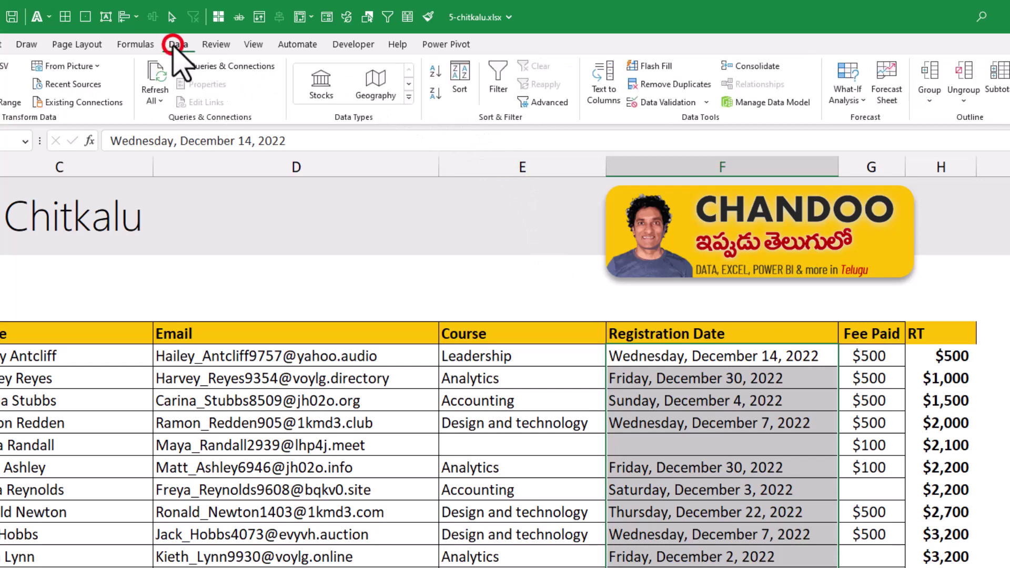
{"action": "left_click", "coordinate": [605, 90]}
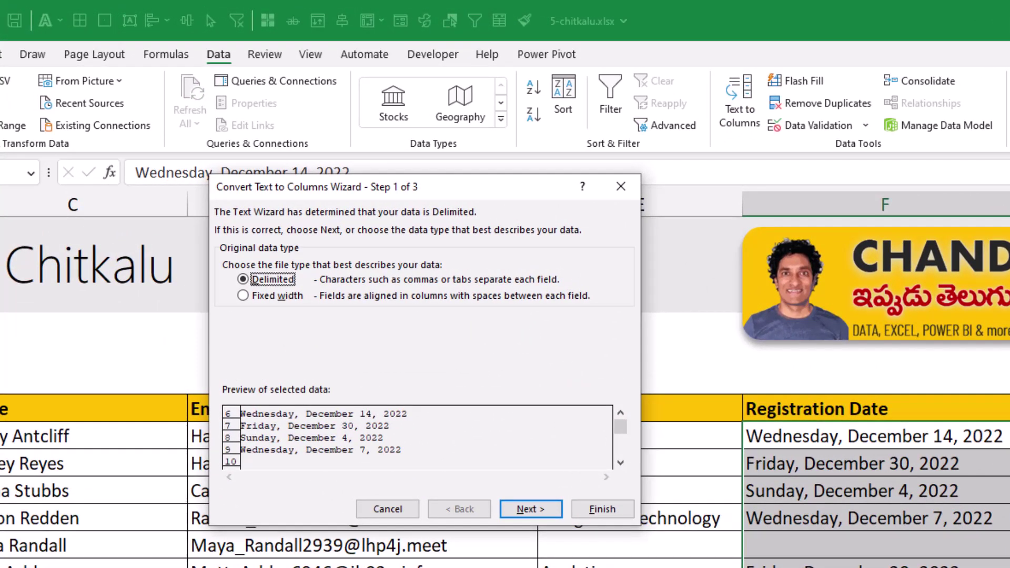
{"action": "left_click", "coordinate": [541, 509]}
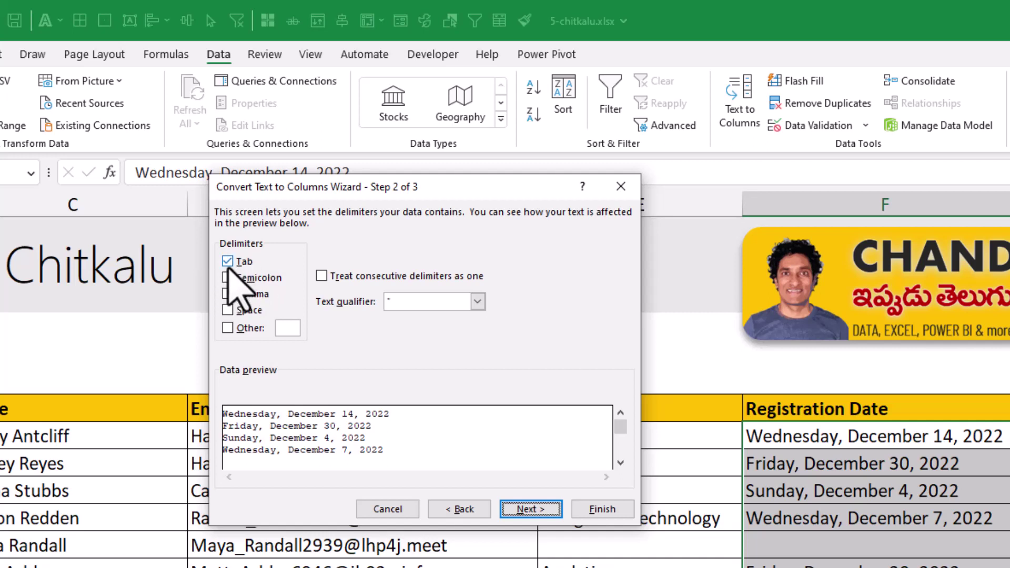
{"action": "left_click", "coordinate": [526, 509]}
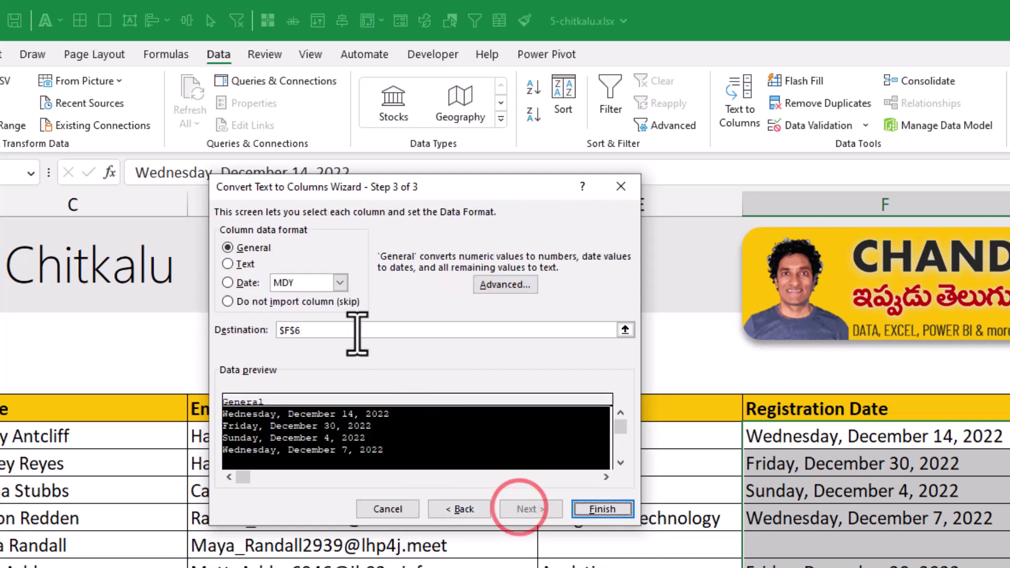
{"action": "left_click", "coordinate": [248, 284]}
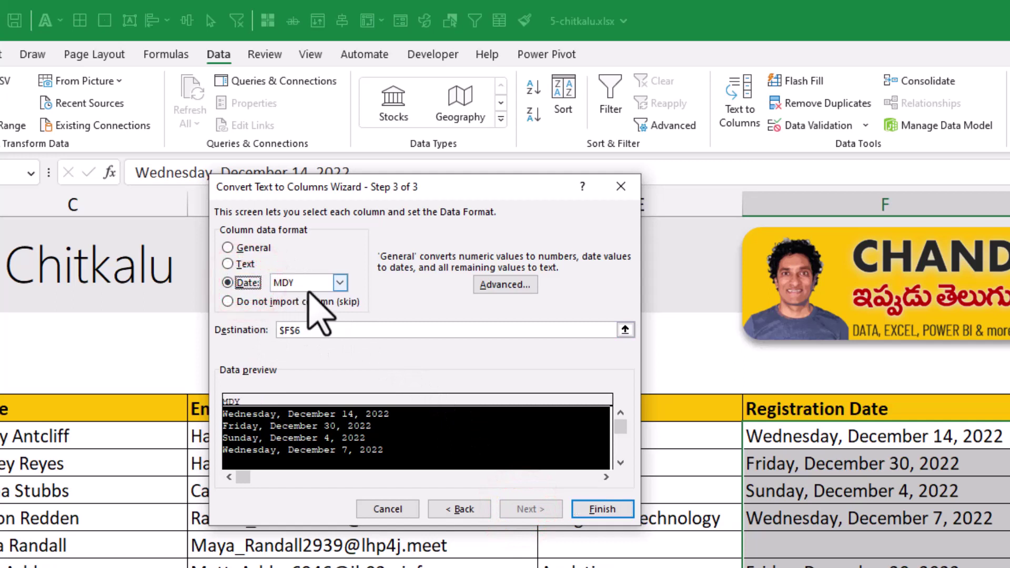
{"action": "left_click", "coordinate": [292, 282]}
{"action": "left_click", "coordinate": [290, 293]}
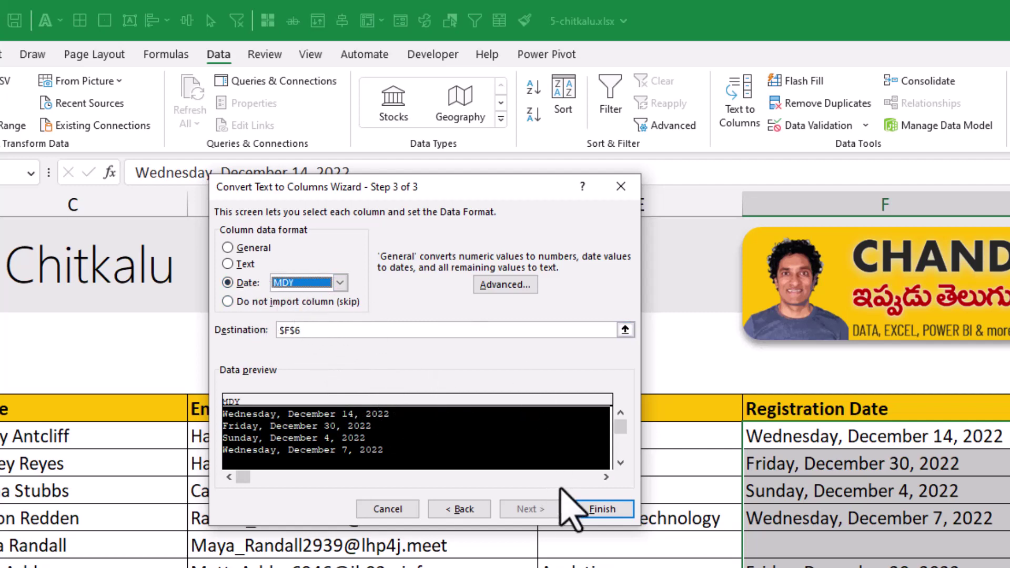
{"action": "left_click", "coordinate": [602, 509]}
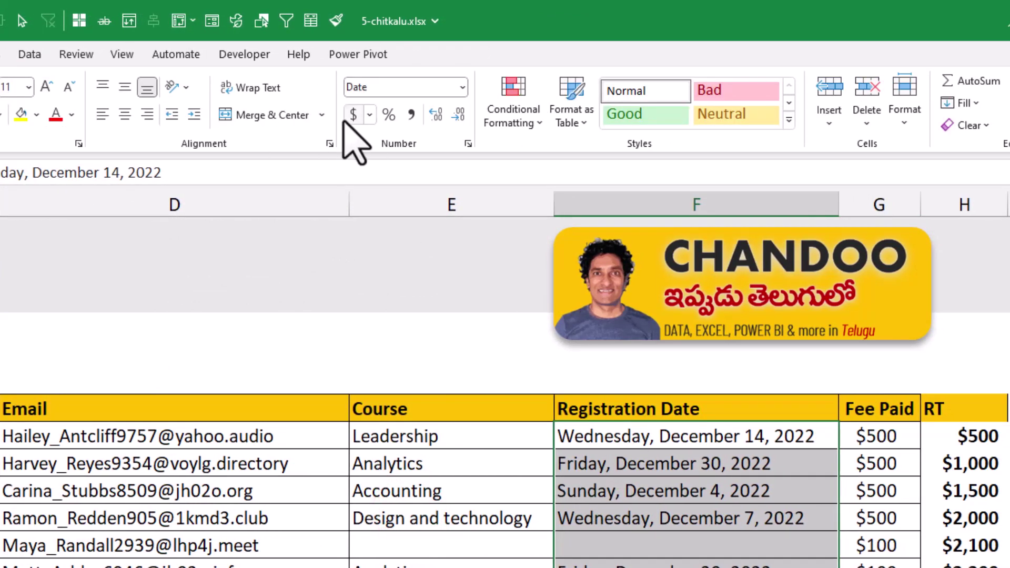
{"action": "left_click", "coordinate": [463, 87]}
{"action": "left_click", "coordinate": [462, 87]}
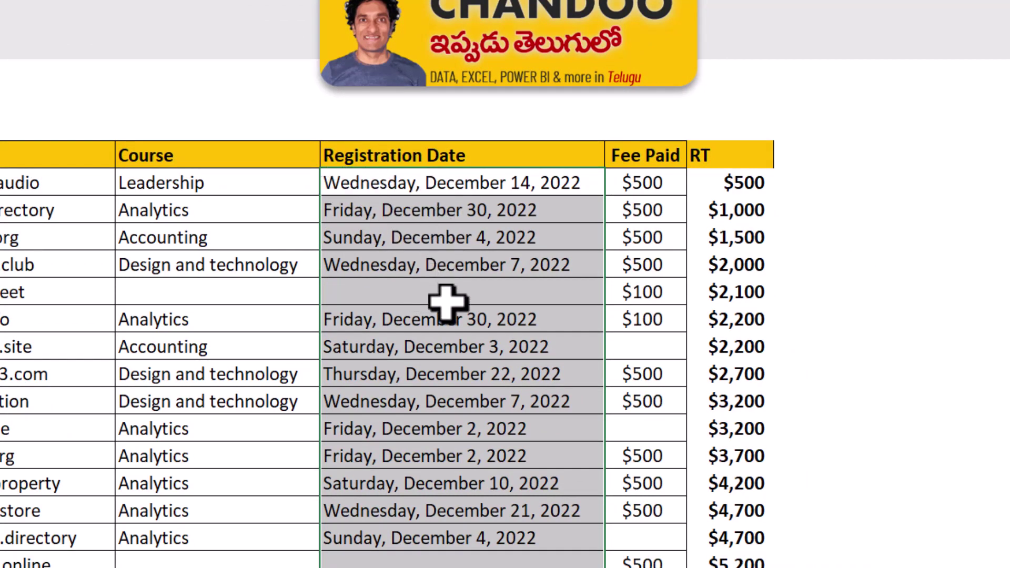
Step: Enter =TEXTAFTER(F6,",") in I6 to extract the part of the registration date after the weekday
{"action": "left_click", "coordinate": [811, 183]}
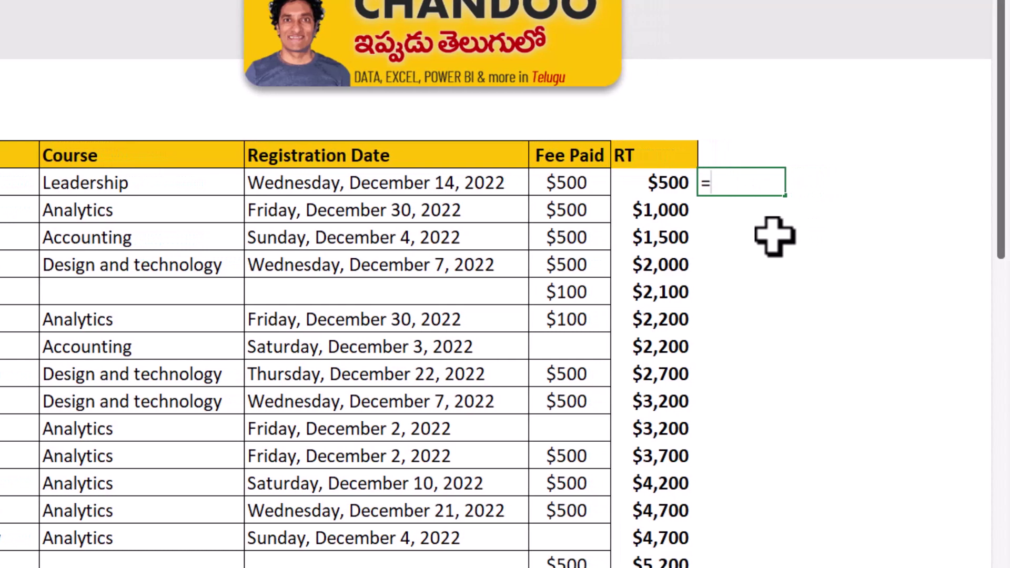
{"action": "type", "text": "tex"}
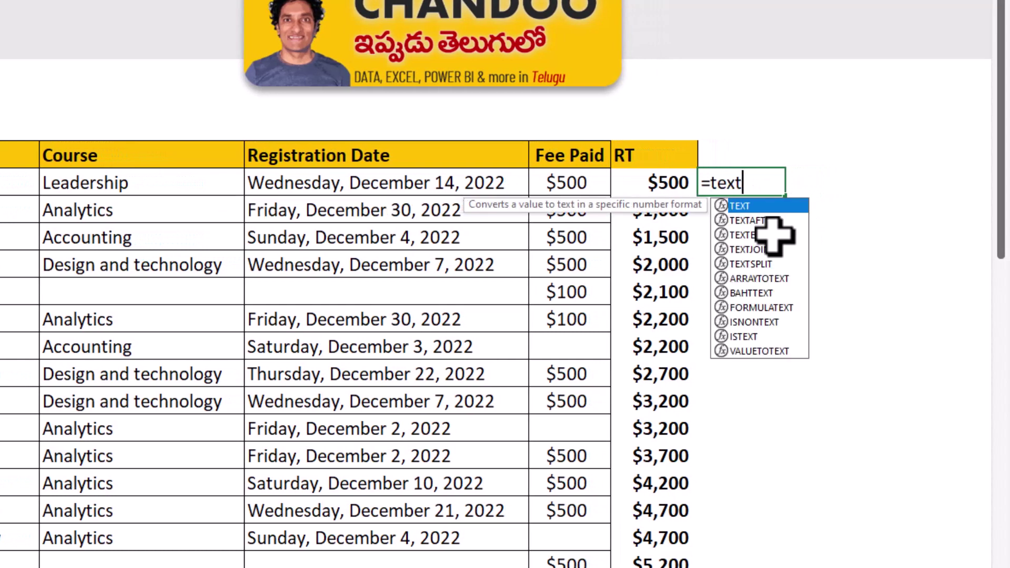
{"action": "type", "text": "t"}
{"action": "key", "text": "Down"}
{"action": "key", "text": "Tab"}
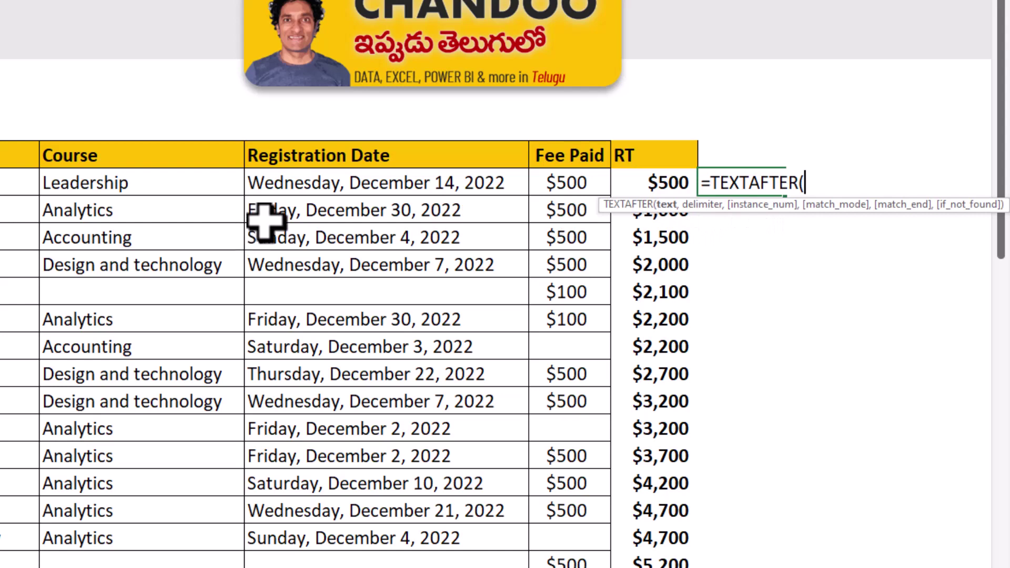
{"action": "left_click", "coordinate": [283, 182]}
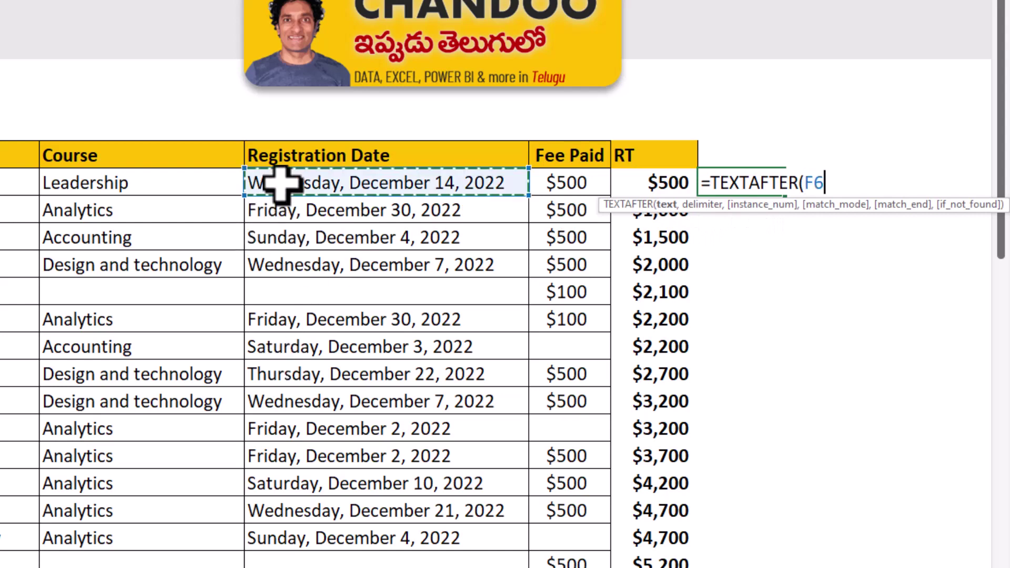
{"action": "type", "text": ","}
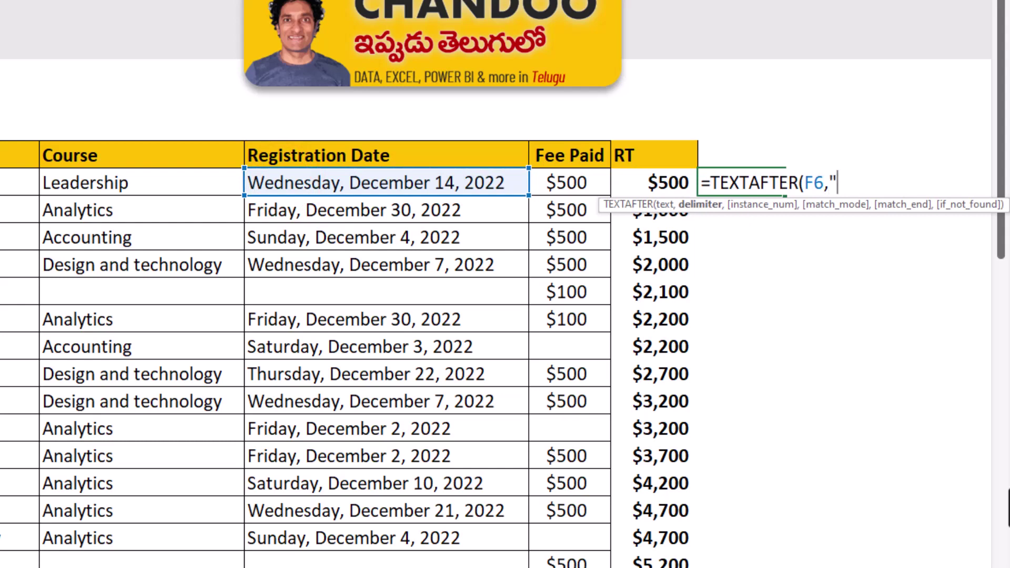
{"action": "type", "text": "\",\")"}
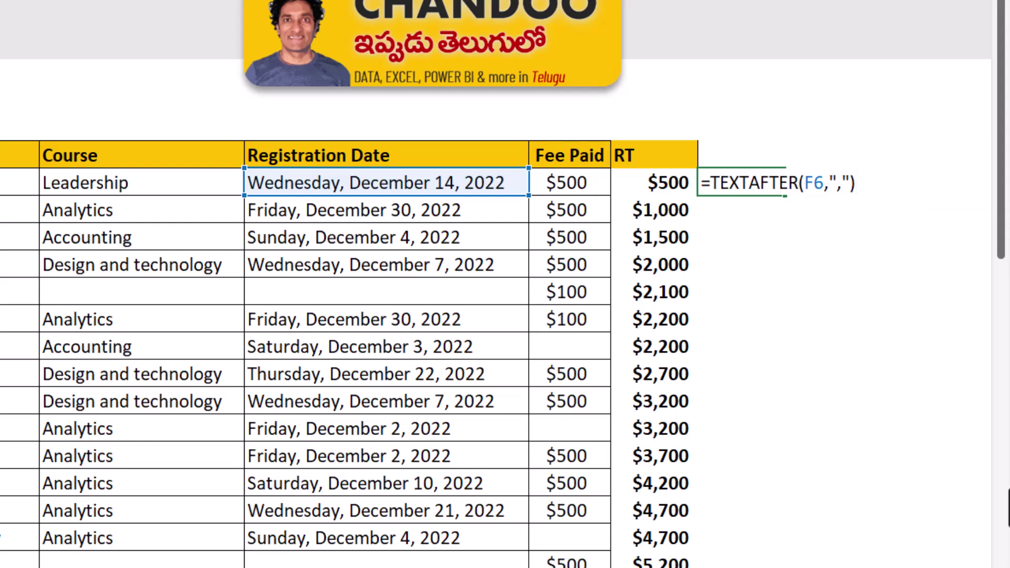
{"action": "key", "text": "Return"}
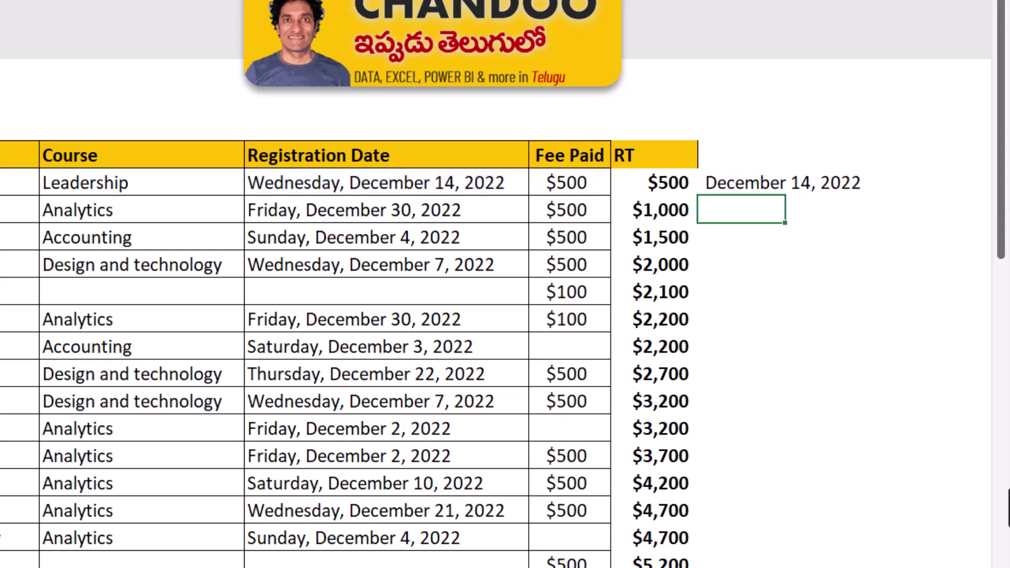
Step: Change the TEXTAFTER delimiter in I6 to a comma followed by a space, giving =TEXTAFTER(F6,", ")
{"action": "key", "text": "Up"}
{"action": "left_click", "coordinate": [741, 209]}
{"action": "left_click", "coordinate": [716, 183]}
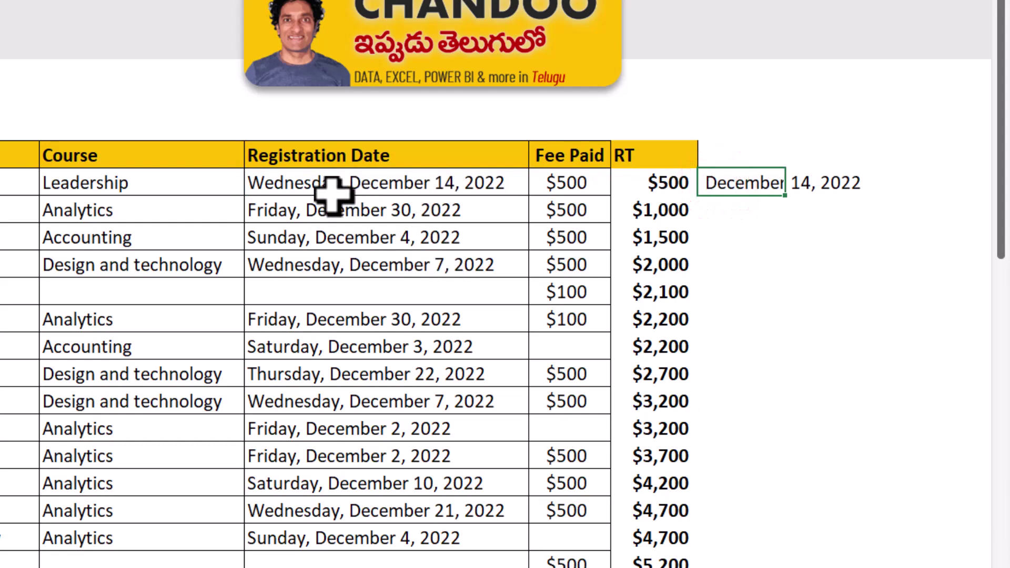
{"action": "type", "text": "=TEXTAFTER(F6,\",\""}
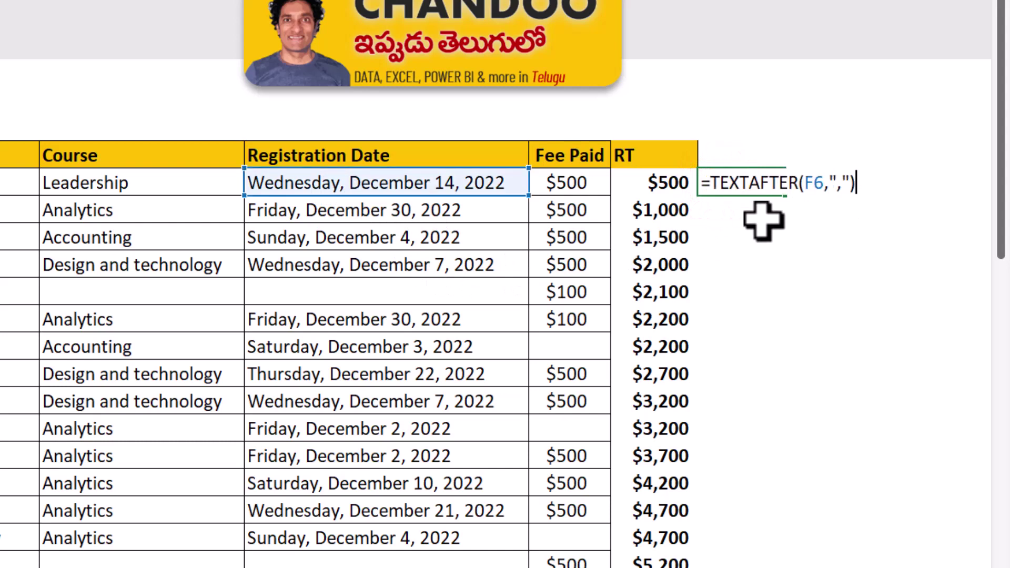
{"action": "left_click", "coordinate": [845, 185]}
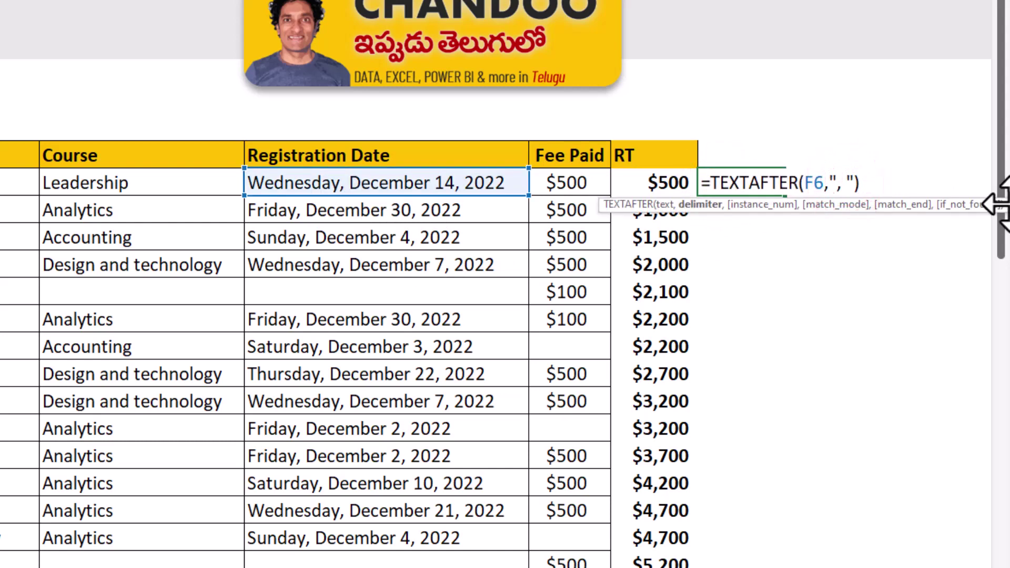
{"action": "key", "text": "Return"}
Step: Wrap the I6 formula in DATEVALUE so it reads =DATEVALUE(TEXTAFTER(F6,", "))
{"action": "left_click", "coordinate": [762, 180]}
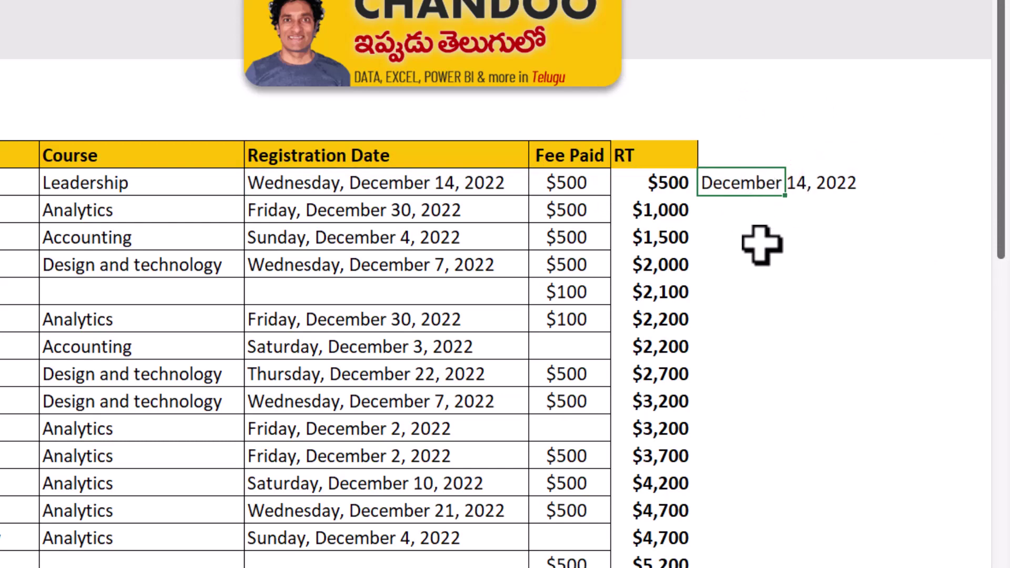
{"action": "key", "text": "F2"}
{"action": "left_click", "coordinate": [710, 182]}
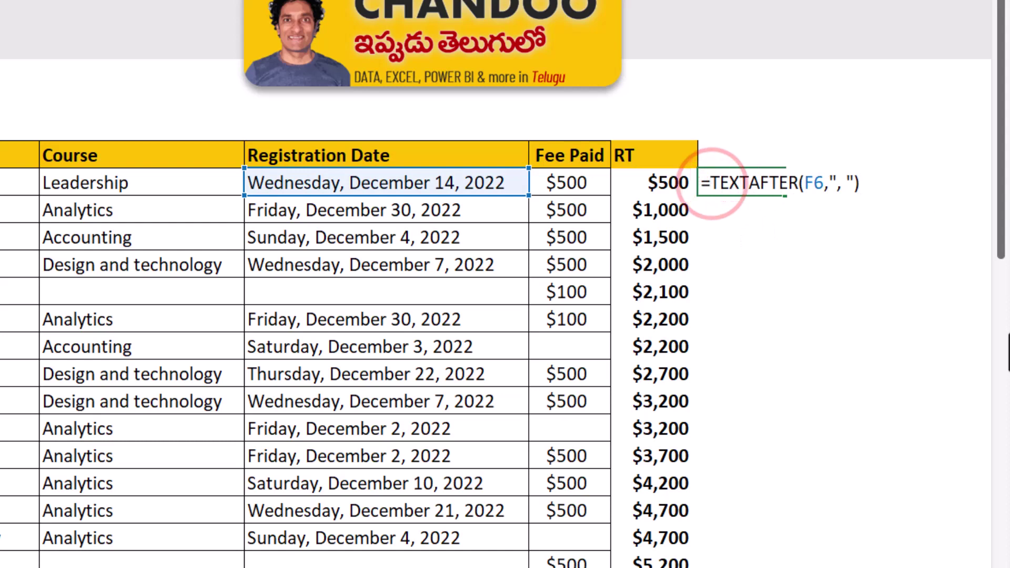
{"action": "type", "text": "dat"}
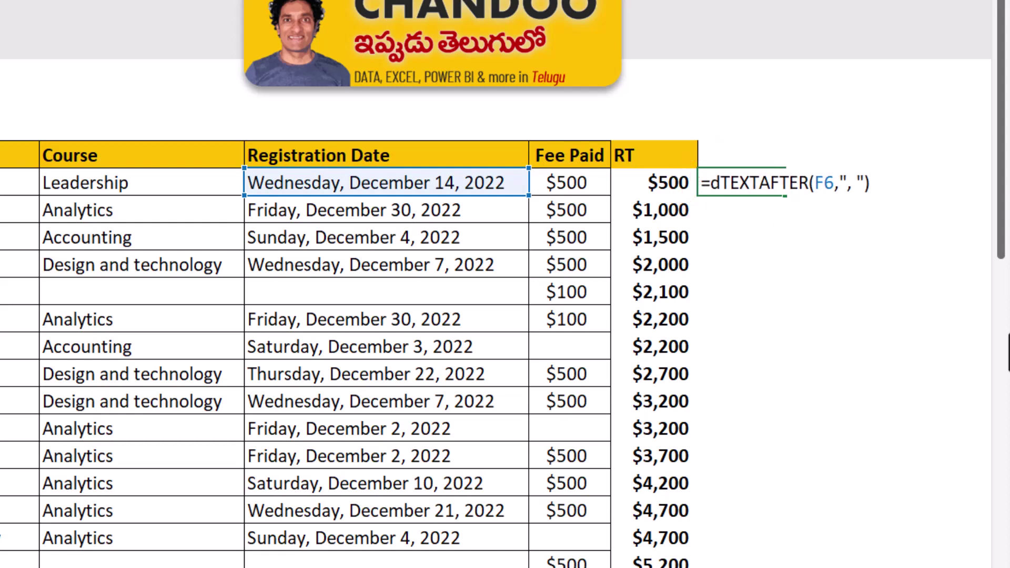
{"action": "key", "text": "Tab"}
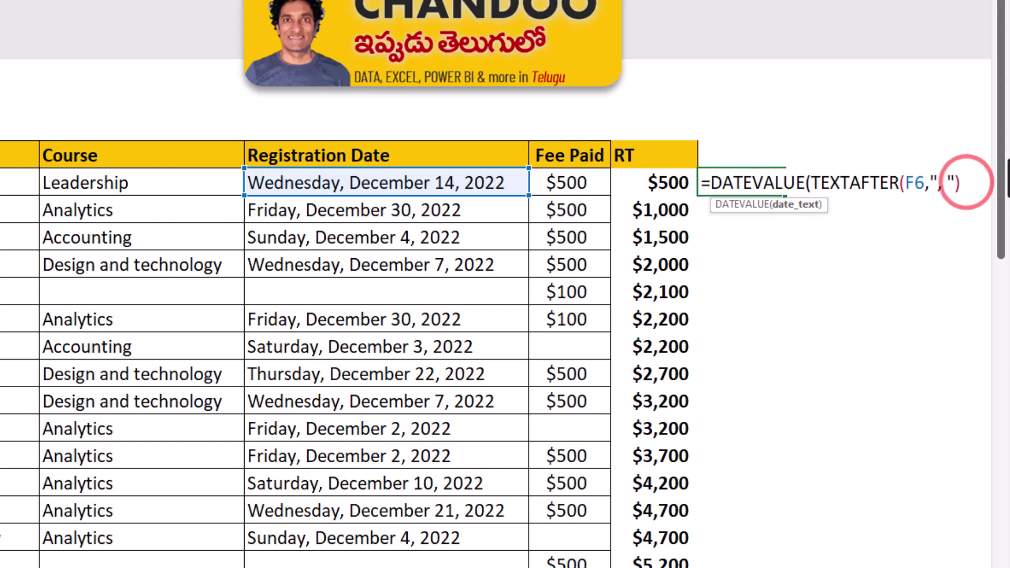
{"action": "type", "text": "))"}
{"action": "key", "text": "Return"}
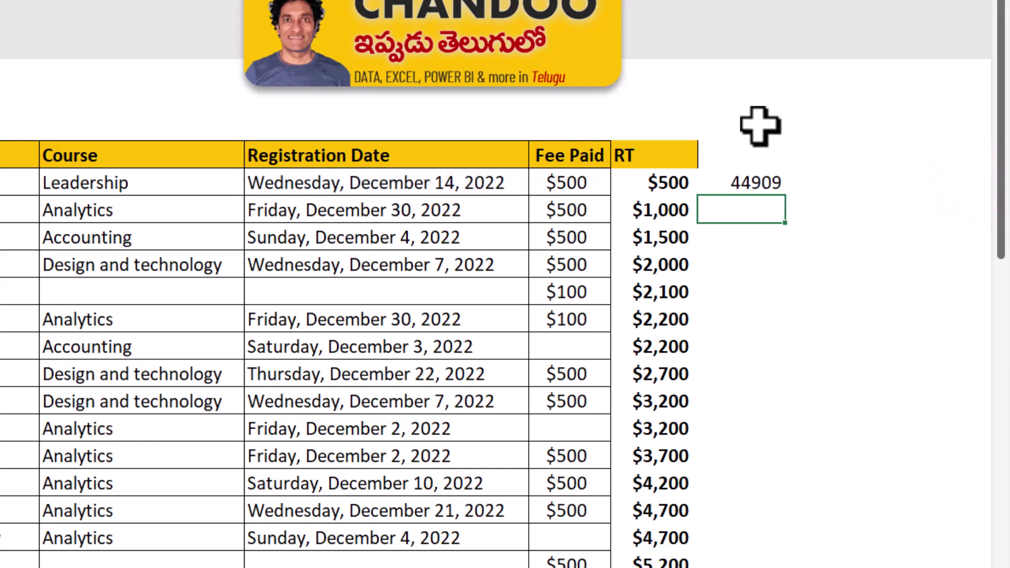
Step: Format I6 as Short Date and fill its formula down column I for all data rows
{"action": "left_click", "coordinate": [758, 183]}
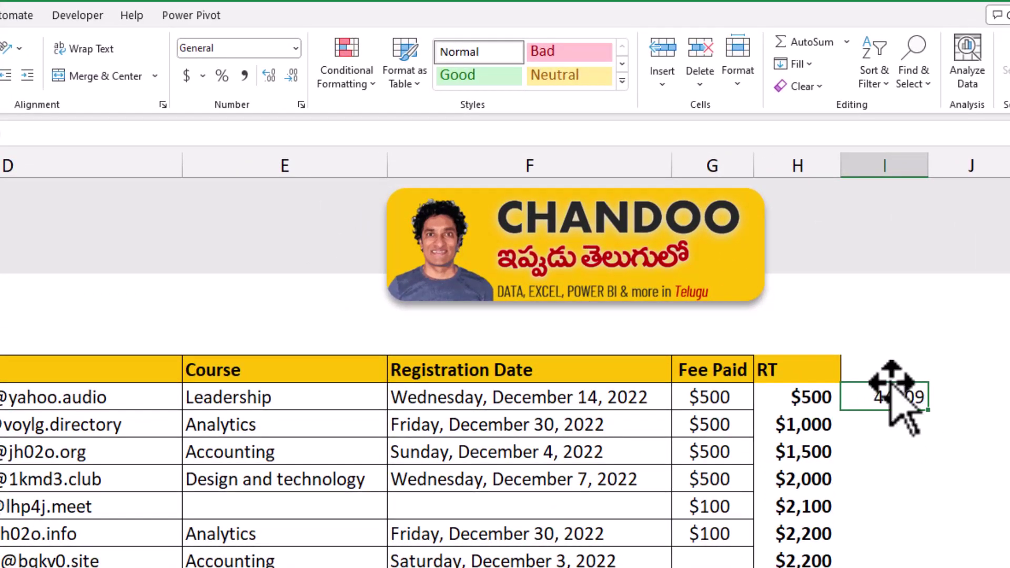
{"action": "left_click", "coordinate": [296, 47]}
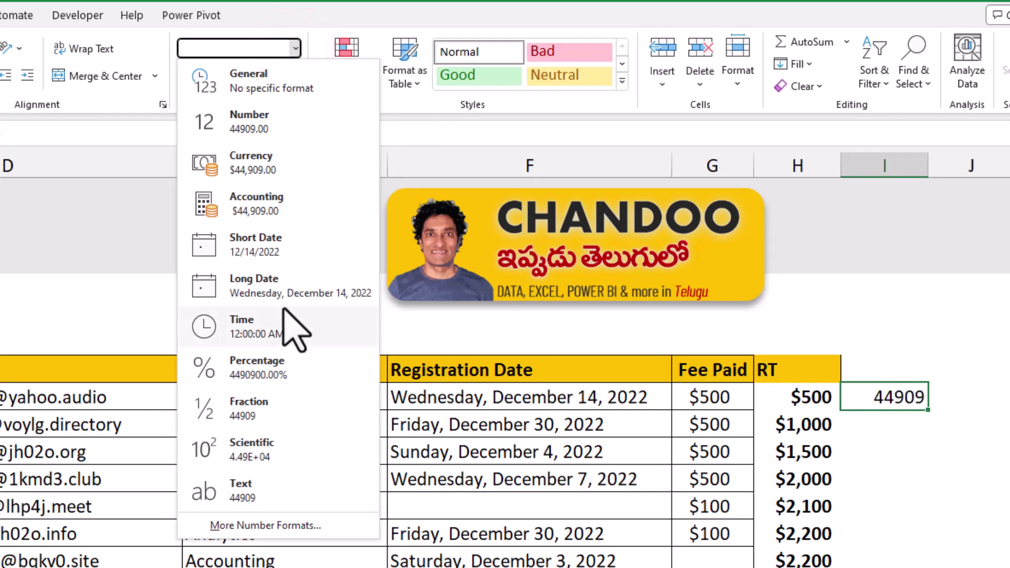
{"action": "left_click", "coordinate": [279, 252]}
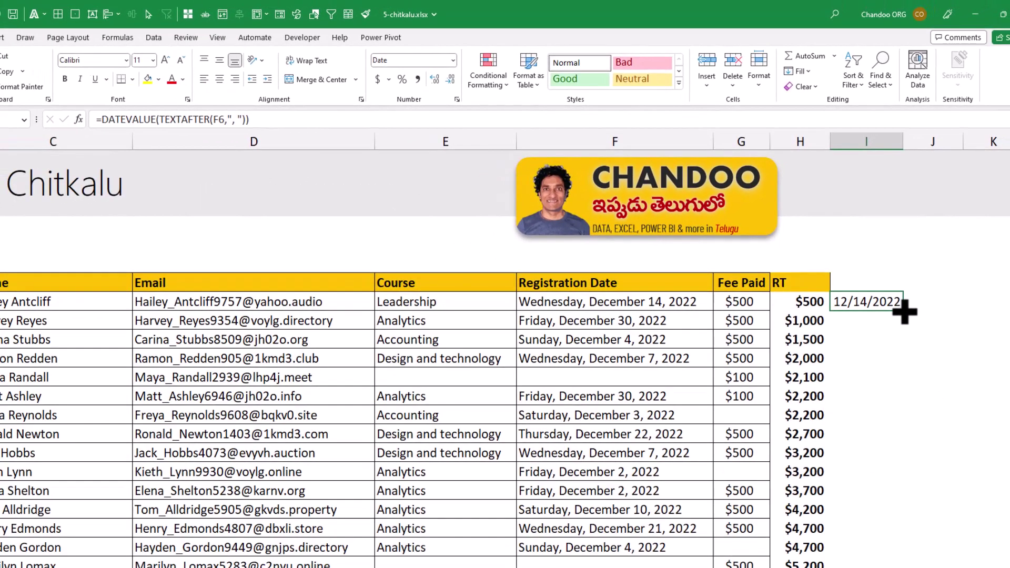
{"action": "double_click", "coordinate": [903, 311]}
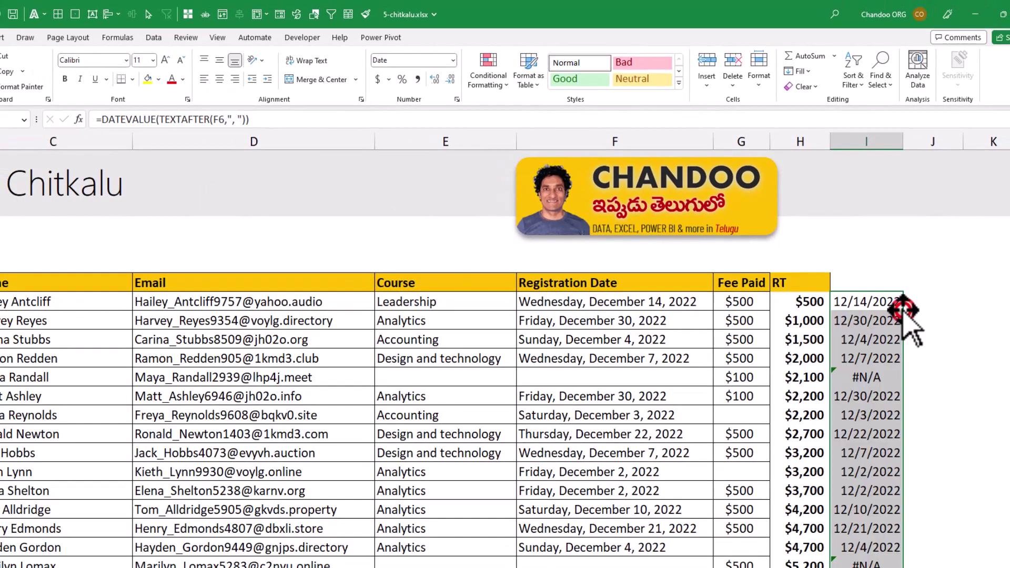
Step: Check the rows with blank registration dates and wrap the I6 formula in IFERROR with a fallback text beginning "not regis"
{"action": "left_click", "coordinate": [619, 373]}
{"action": "left_click", "coordinate": [616, 561]}
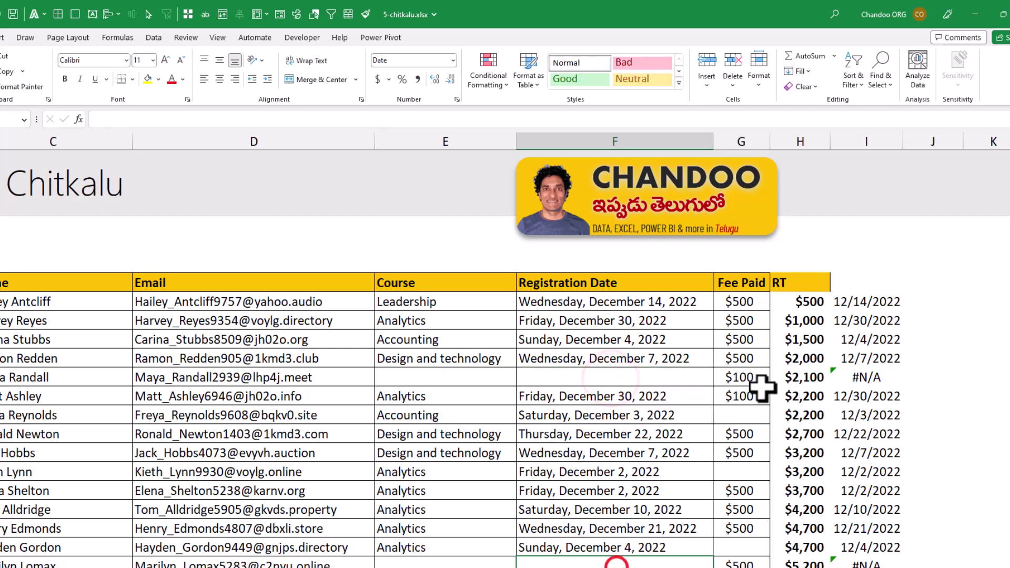
{"action": "left_click", "coordinate": [865, 374]}
{"action": "left_click", "coordinate": [579, 371]}
{"action": "left_click", "coordinate": [873, 376]}
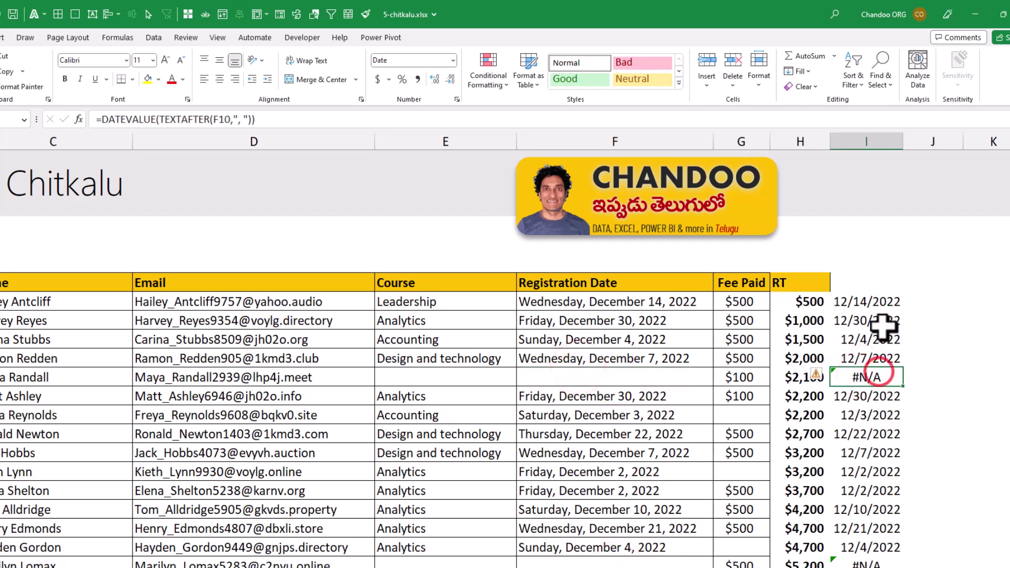
{"action": "left_click", "coordinate": [868, 299]}
{"action": "key", "text": "F2"}
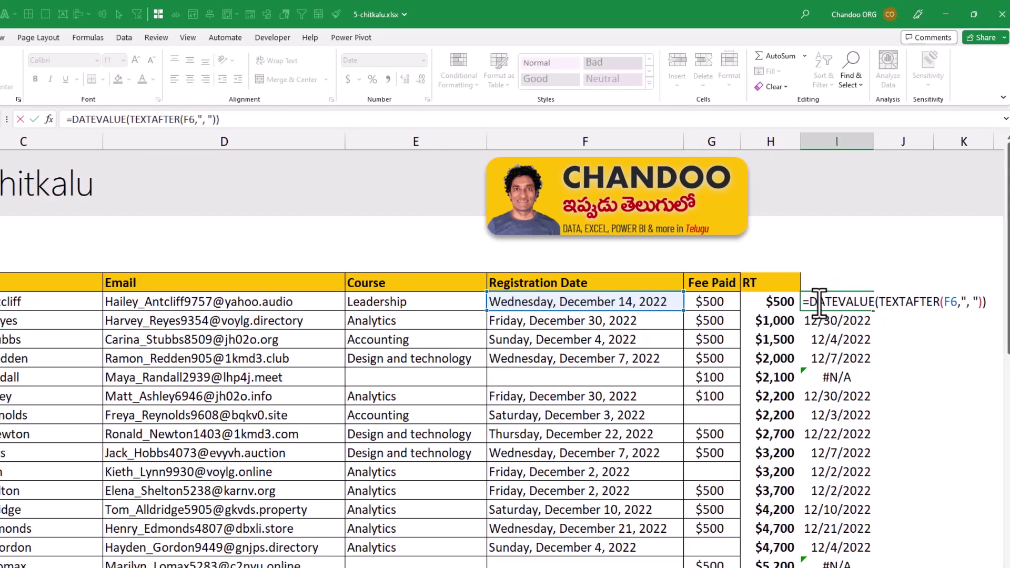
{"action": "left_click", "coordinate": [815, 301]}
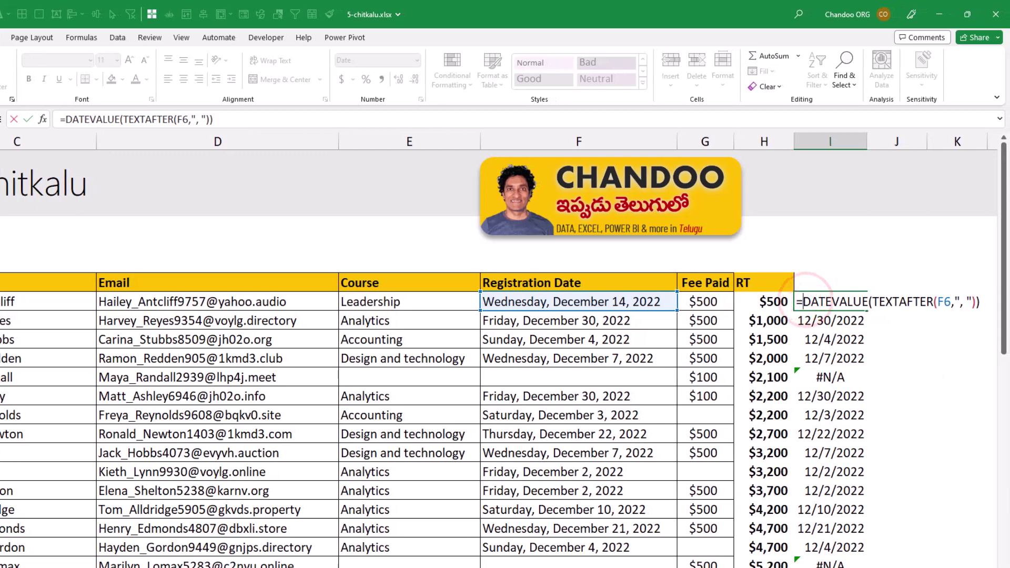
{"action": "scroll", "coordinate": [505, 368], "scroll_direction": "right", "scroll_amount": 3}
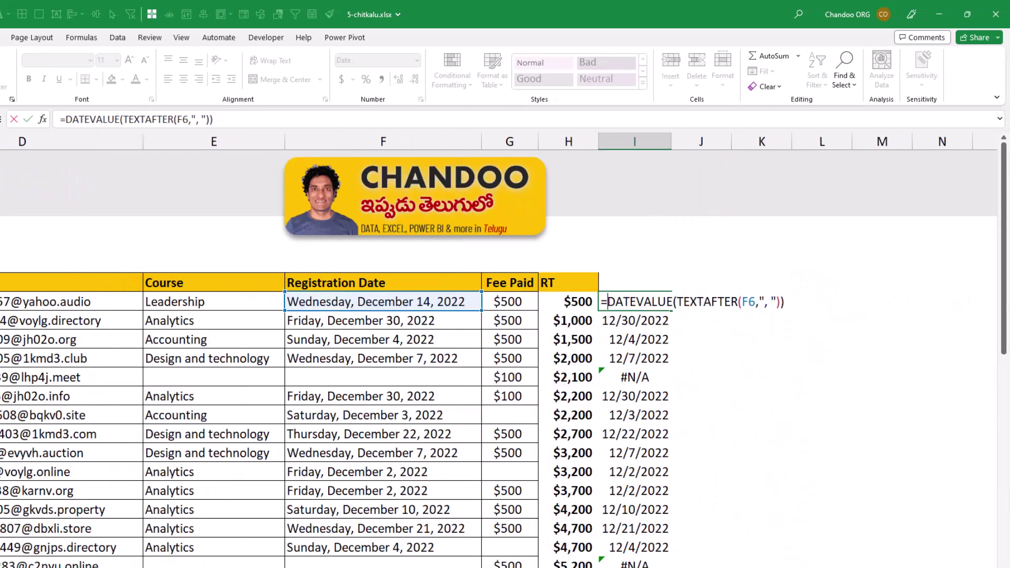
{"action": "type", "text": "if"}
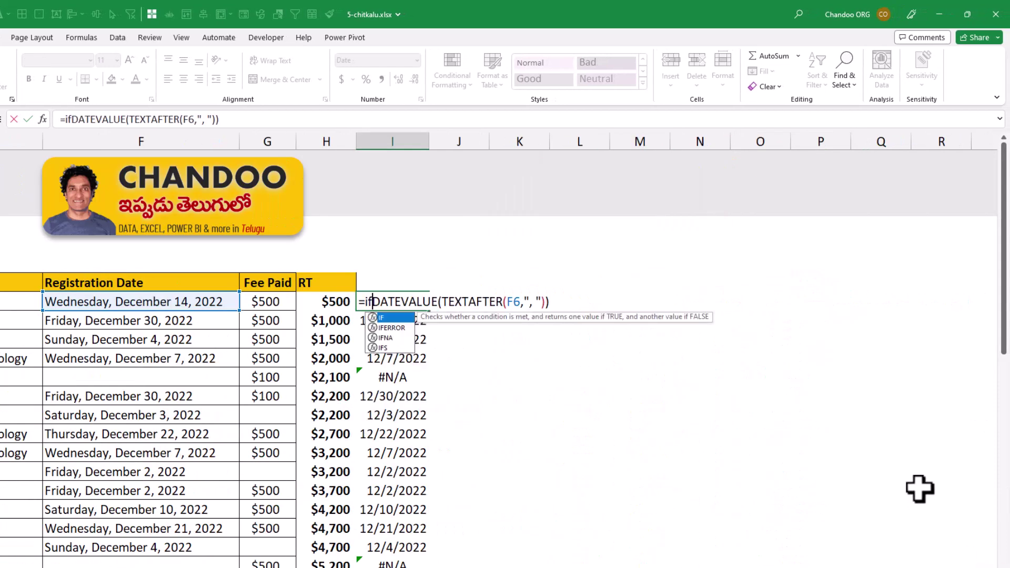
{"action": "type", "text": "e"}
{"action": "key", "text": "Tab"}
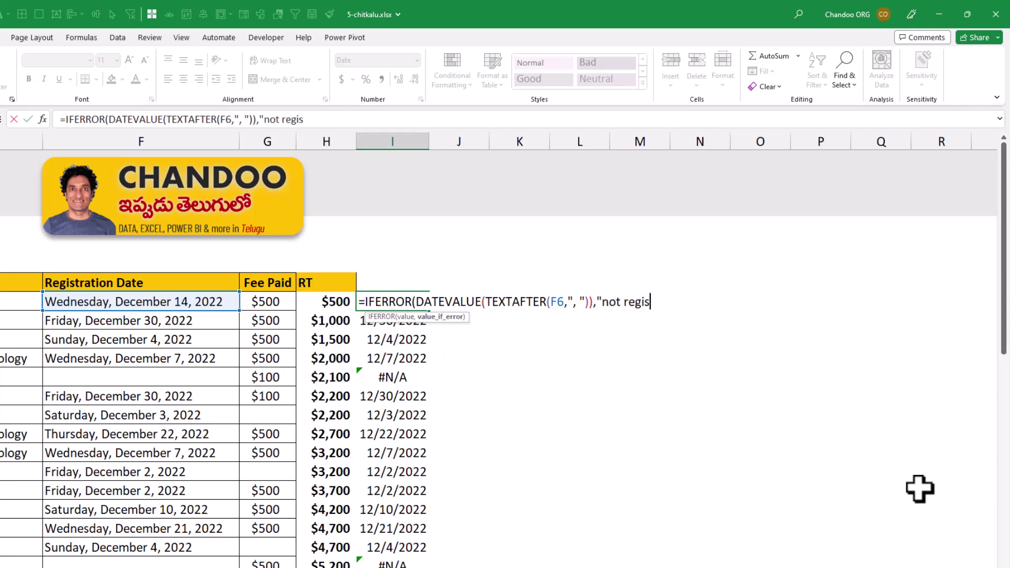
{"action": "key", "text": "Return"}
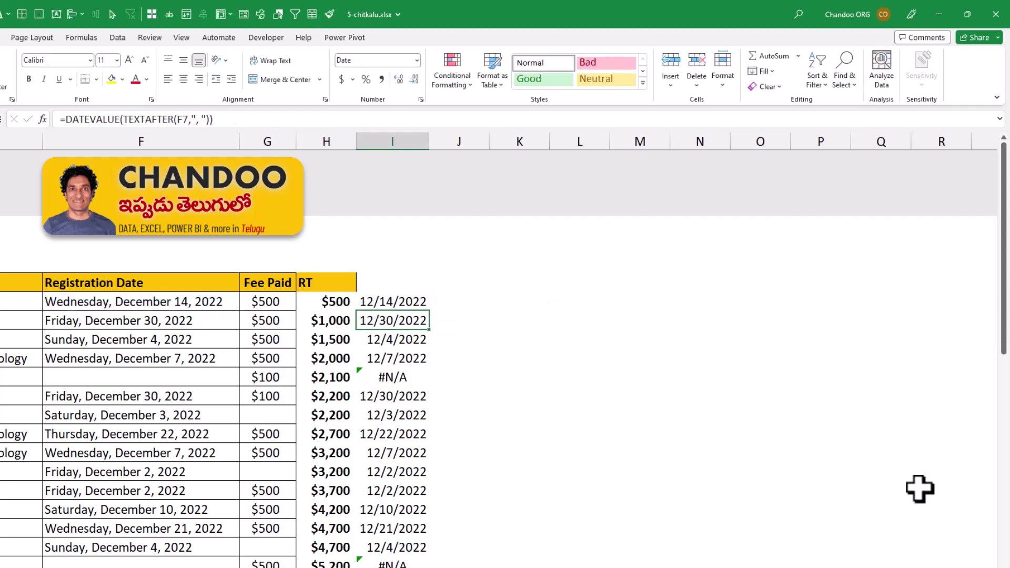
Step: Fill the I6 IFERROR formula with its "not registered" fallback down column I for all data rows
{"action": "left_click", "coordinate": [415, 301]}
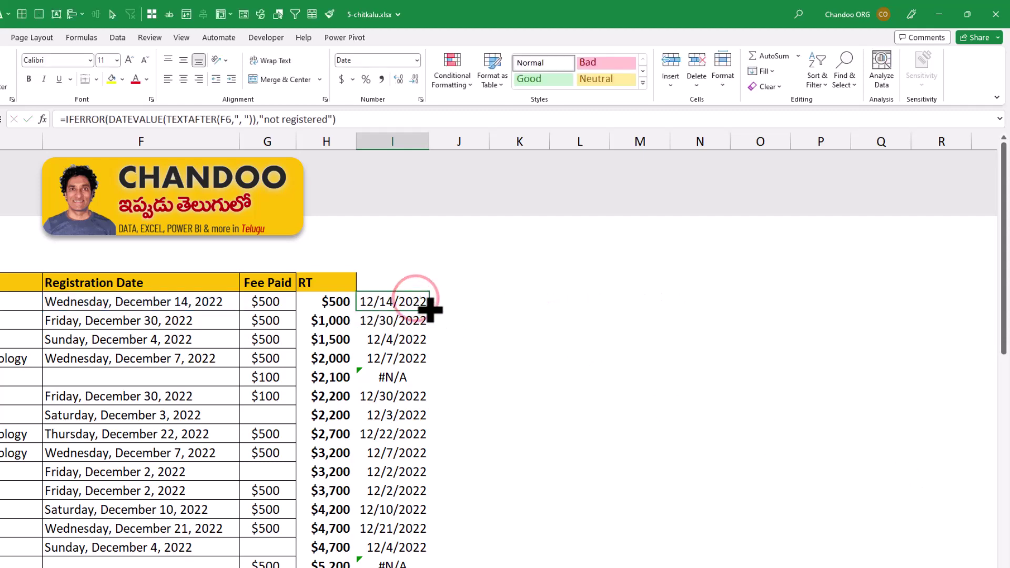
{"action": "double_click", "coordinate": [428, 310]}
{"action": "left_click", "coordinate": [399, 385]}
{"action": "scroll", "coordinate": [467, 476], "scroll_direction": "down", "scroll_amount": 4}
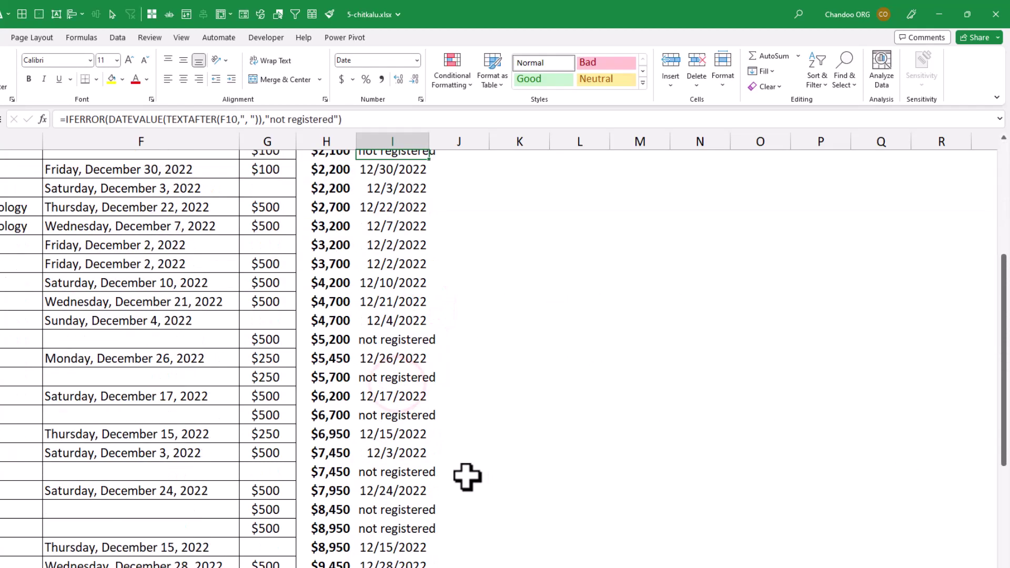
{"action": "scroll", "coordinate": [467, 476], "scroll_direction": "up", "scroll_amount": 4}
Step: Enter the header Clean Date in I5 above the converted dates
{"action": "left_click", "coordinate": [378, 282]}
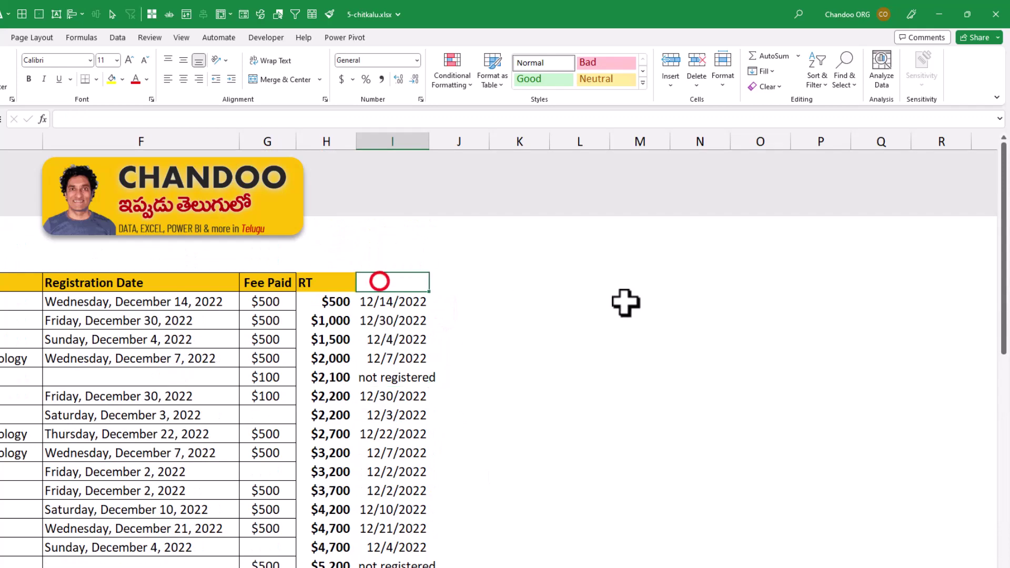
{"action": "type", "text": "Cla"}
{"action": "type", "text": "an Da"}
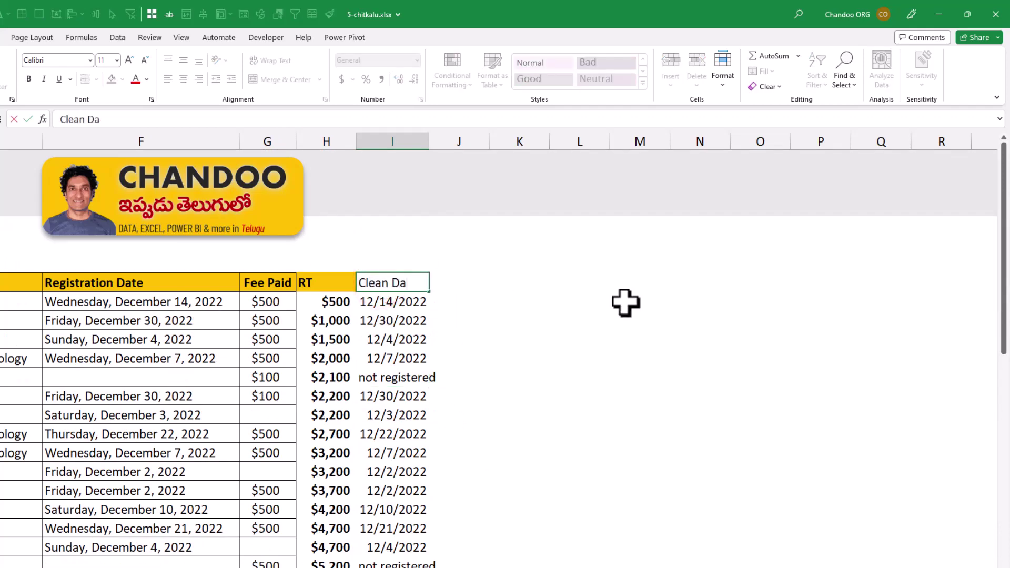
{"action": "type", "text": "te"}
{"action": "key", "text": "Return"}
{"action": "scroll", "coordinate": [749, 269], "scroll_direction": "left", "scroll_amount": 3}
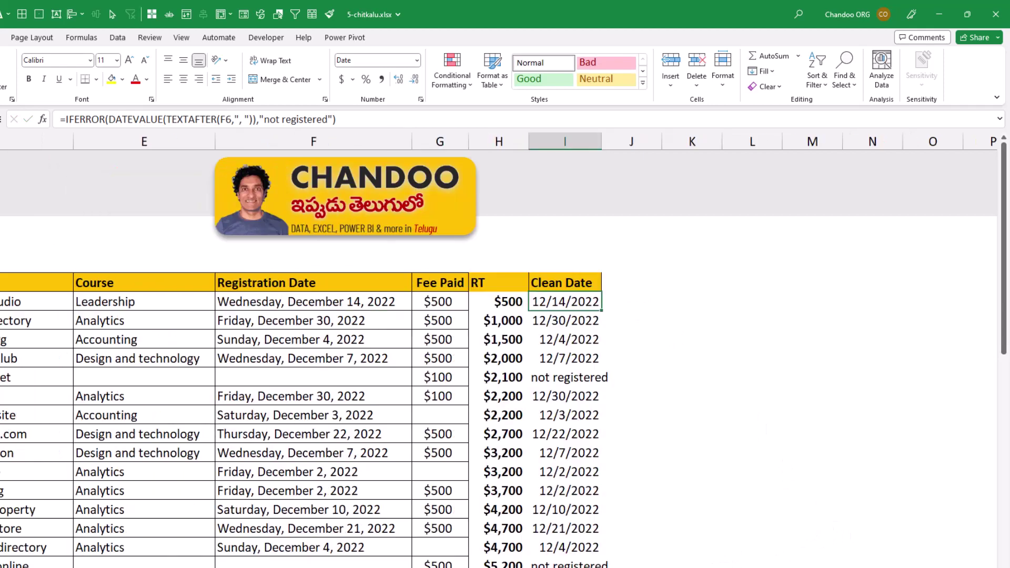
{"action": "left_click_drag", "start_coordinate": [760, 293], "coordinate": [760, 379]}
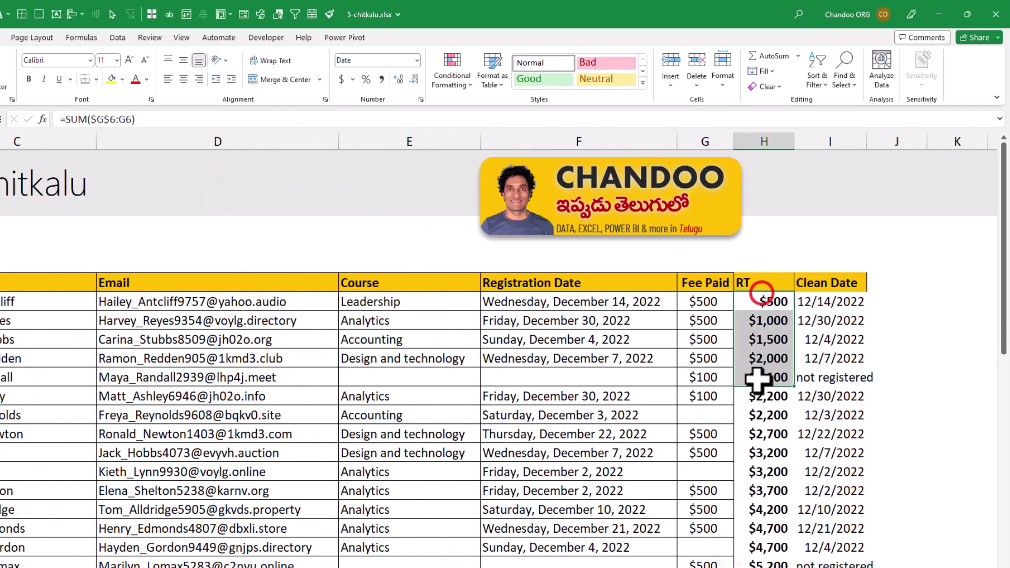
{"action": "left_click_drag", "start_coordinate": [841, 293], "coordinate": [838, 413]}
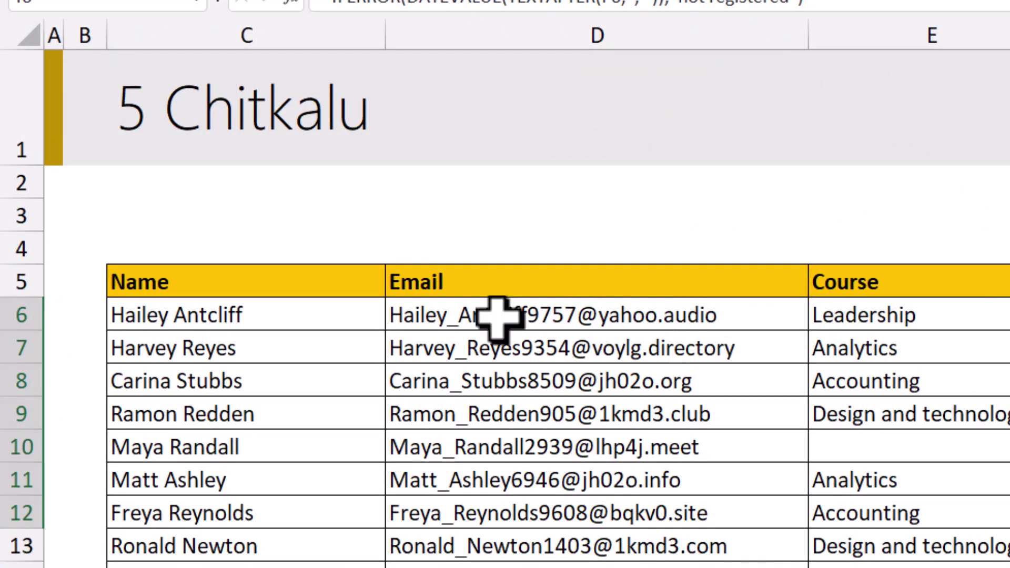
{"action": "left_click", "coordinate": [278, 316]}
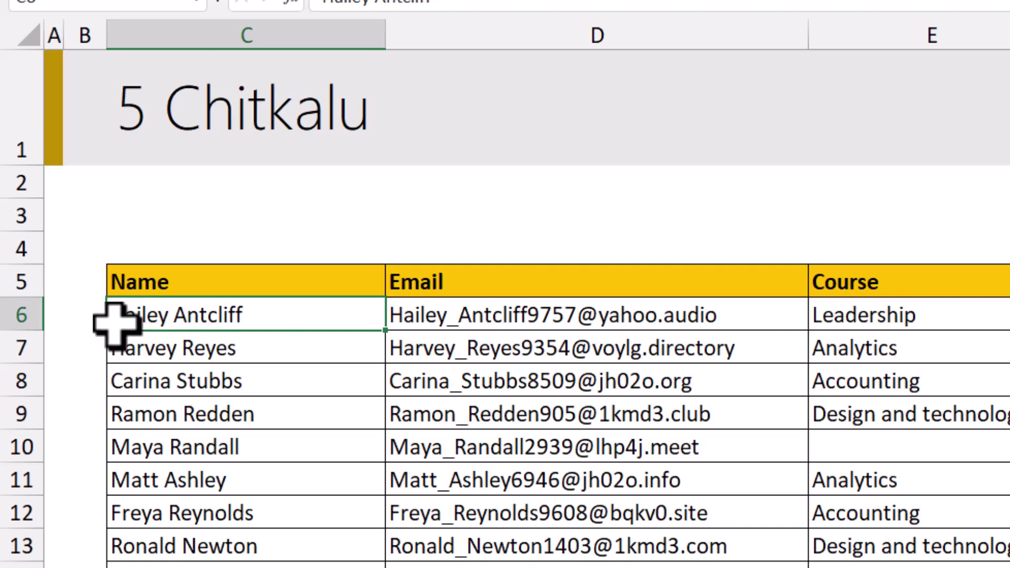
{"action": "left_click", "coordinate": [171, 350]}
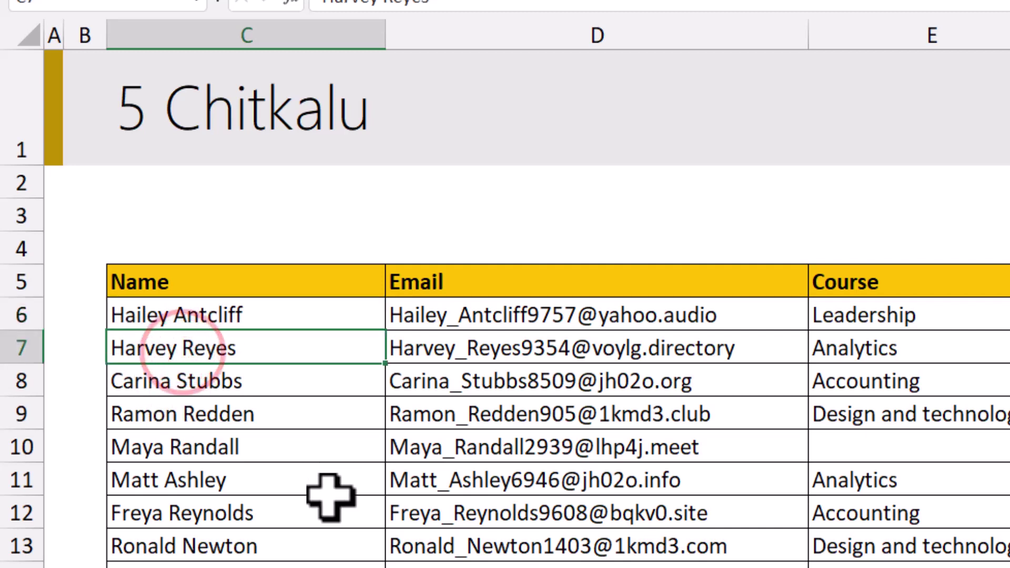
{"action": "left_click", "coordinate": [199, 387]}
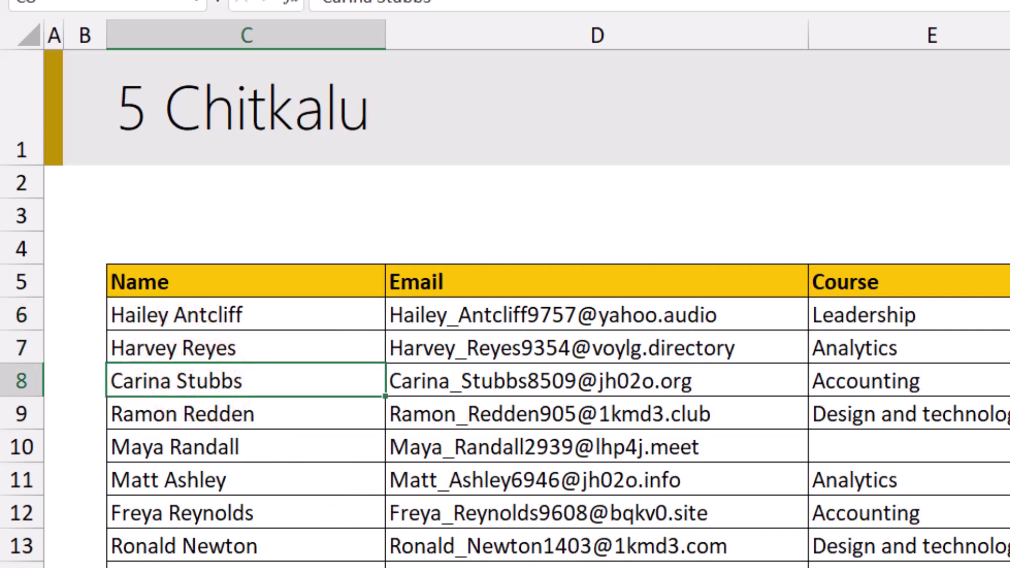
Step: Insert a new column before the Email column and give it the header USER ID in D5
{"action": "right_click", "coordinate": [604, 26]}
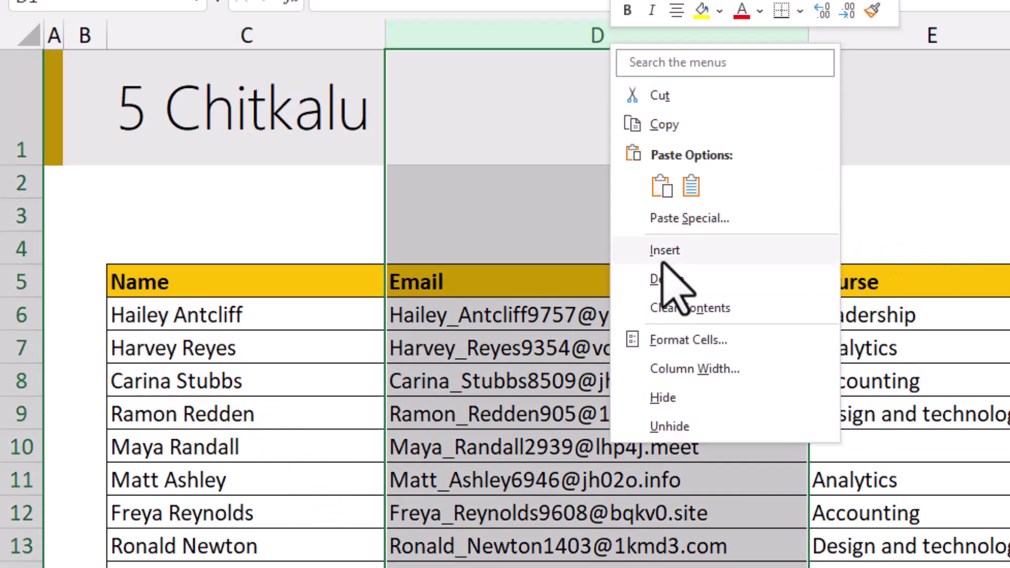
{"action": "left_click", "coordinate": [664, 256]}
{"action": "left_click", "coordinate": [492, 282]}
{"action": "type", "text": "USER ID"}
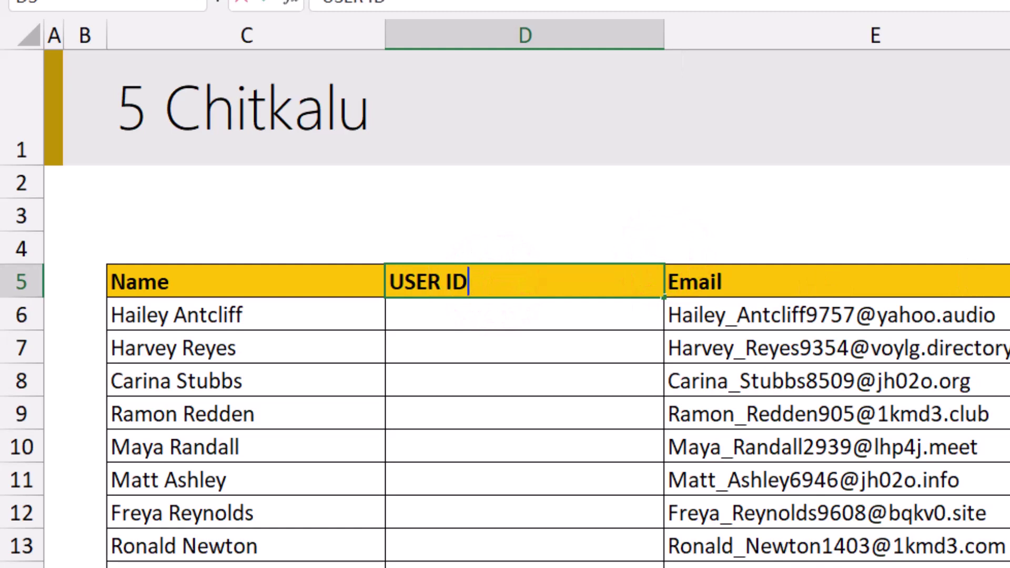
{"action": "key", "text": "Return"}
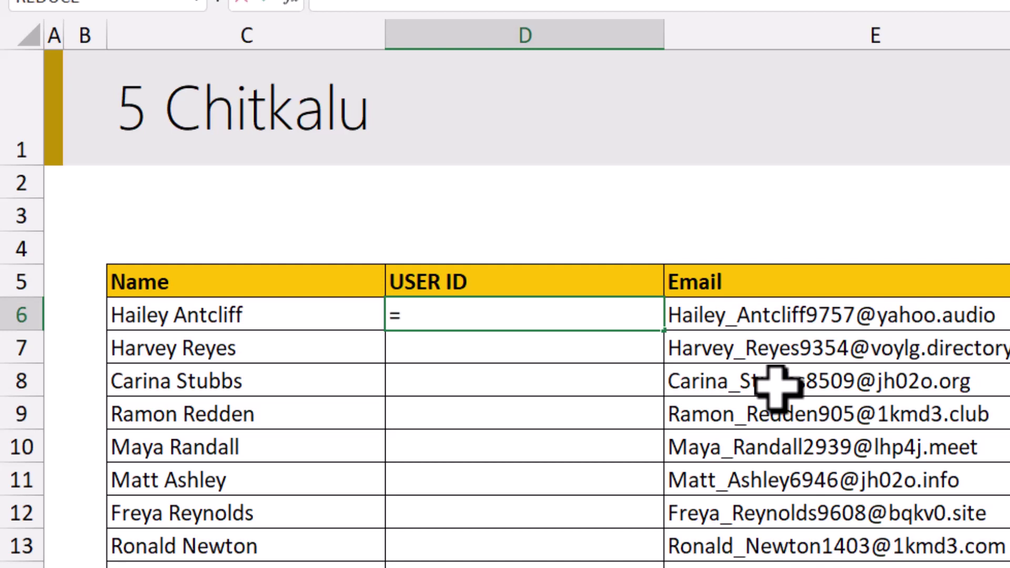
Step: Enter =TEXTBEFORE(C6," ") in D6 to extract the first name
{"action": "type", "text": "tex"}
{"action": "key", "text": "Down"}
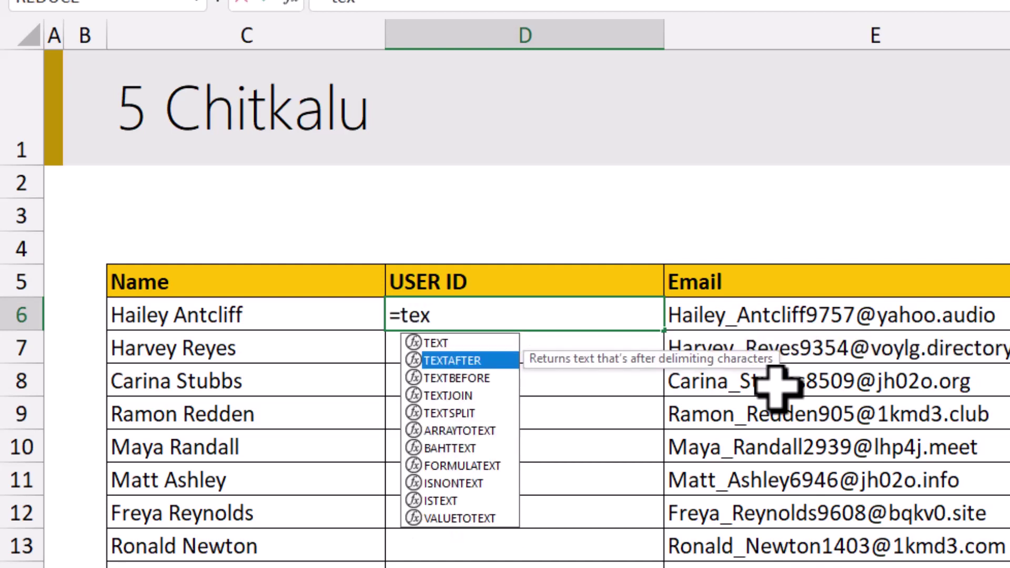
{"action": "key", "text": "Down"}
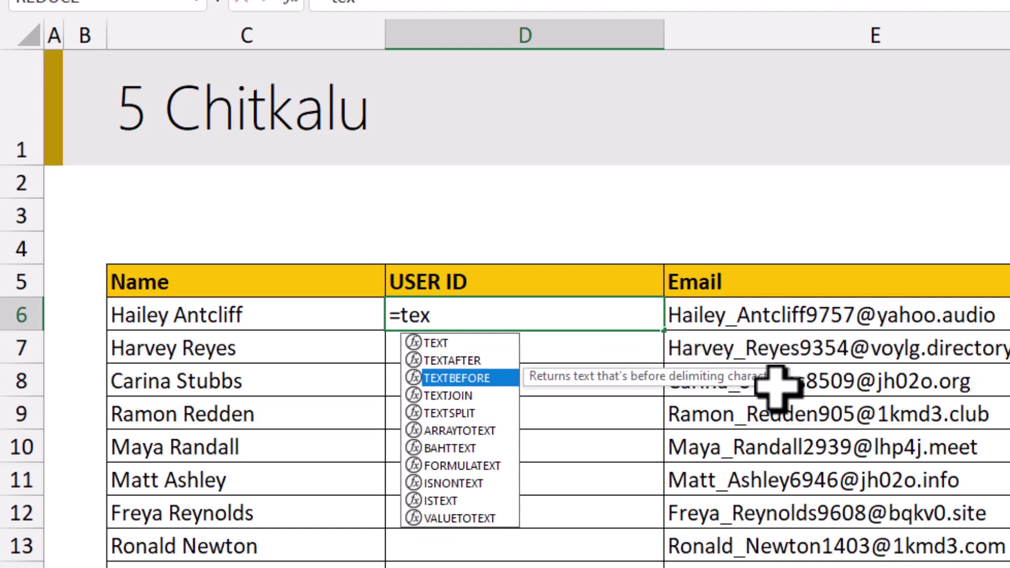
{"action": "key", "text": "Tab"}
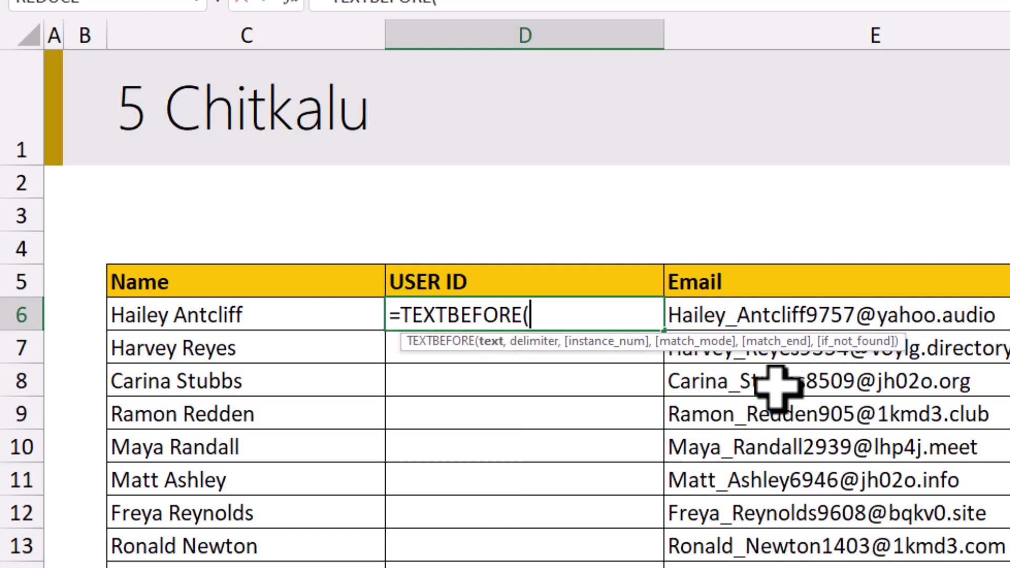
{"action": "left_click", "coordinate": [308, 316]}
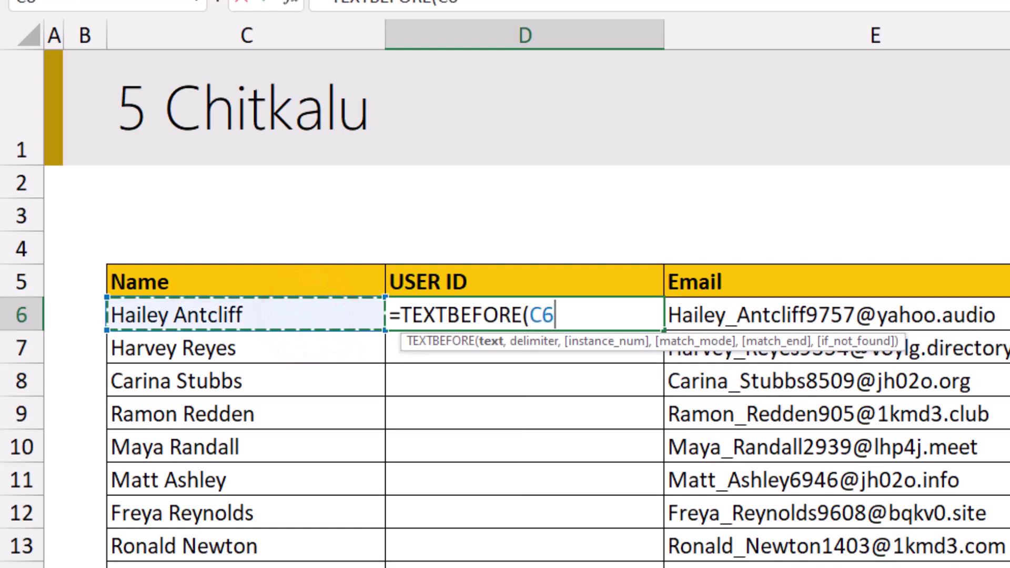
{"action": "type", "text": ",\" \""}
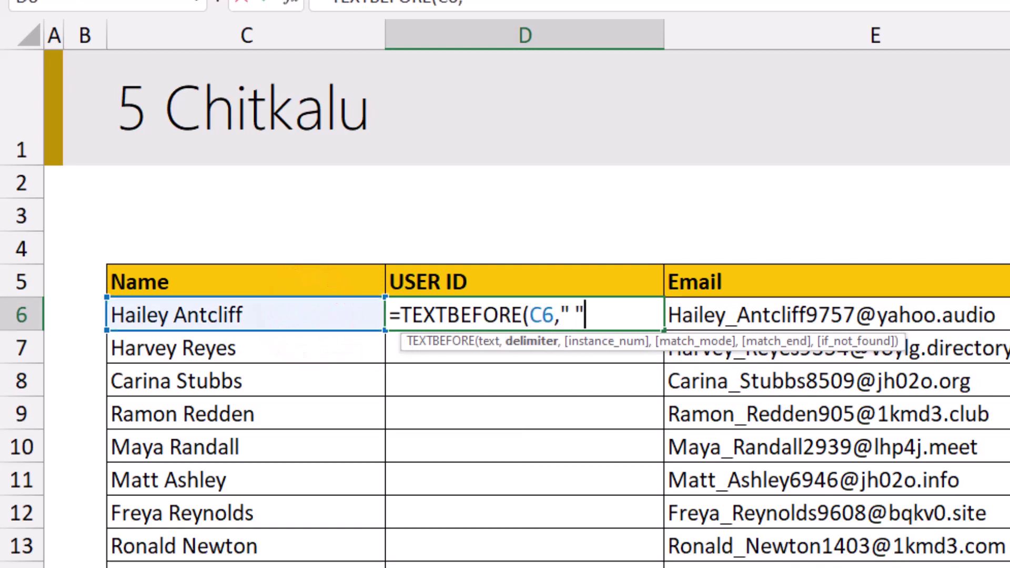
{"action": "type", "text": ")"}
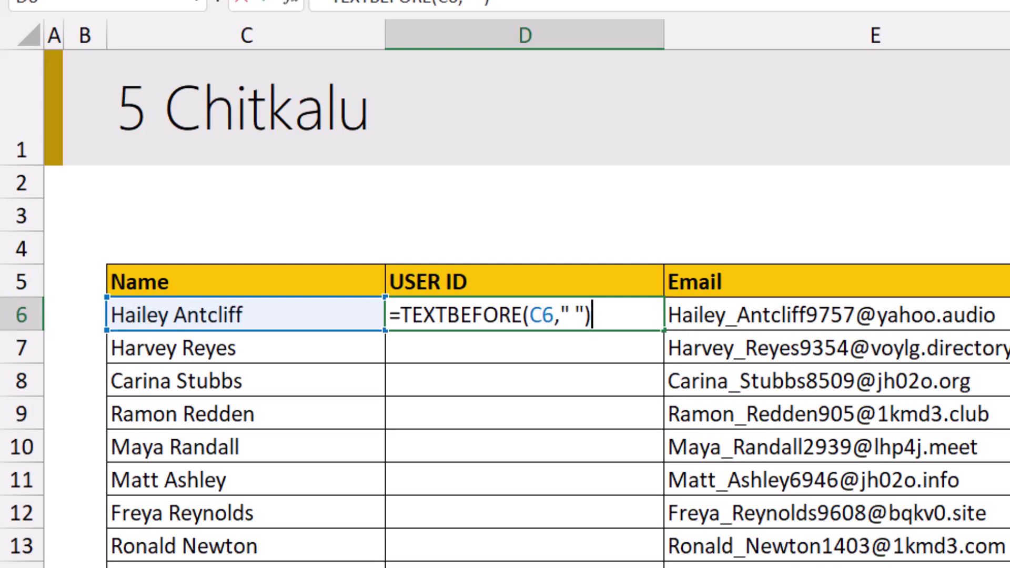
{"action": "key", "text": "Return"}
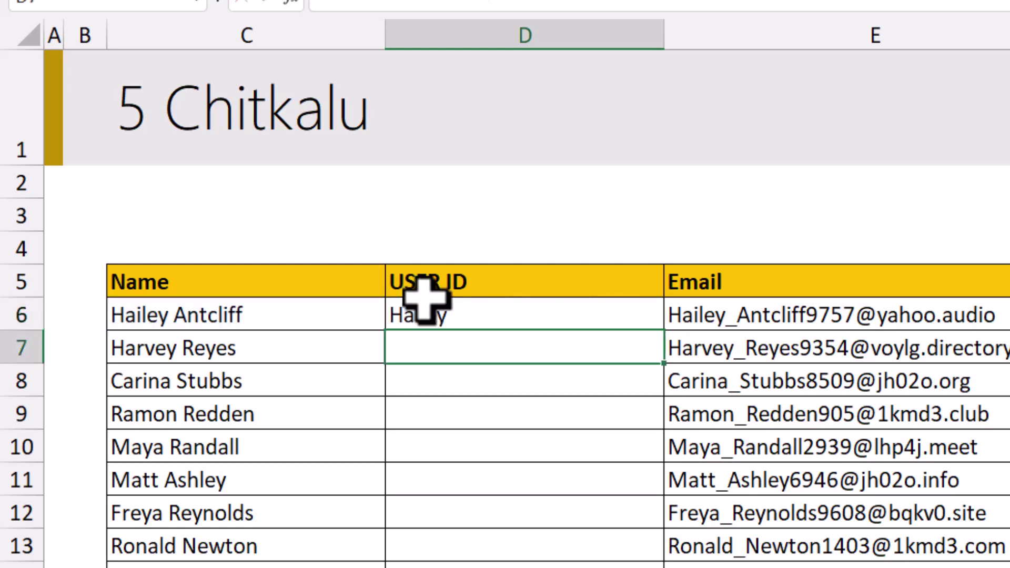
Step: Append the last name to the D6 formula so it reads =TEXTBEFORE(C6," ")&TEXTAFTER(C6," ")
{"action": "left_click", "coordinate": [451, 309]}
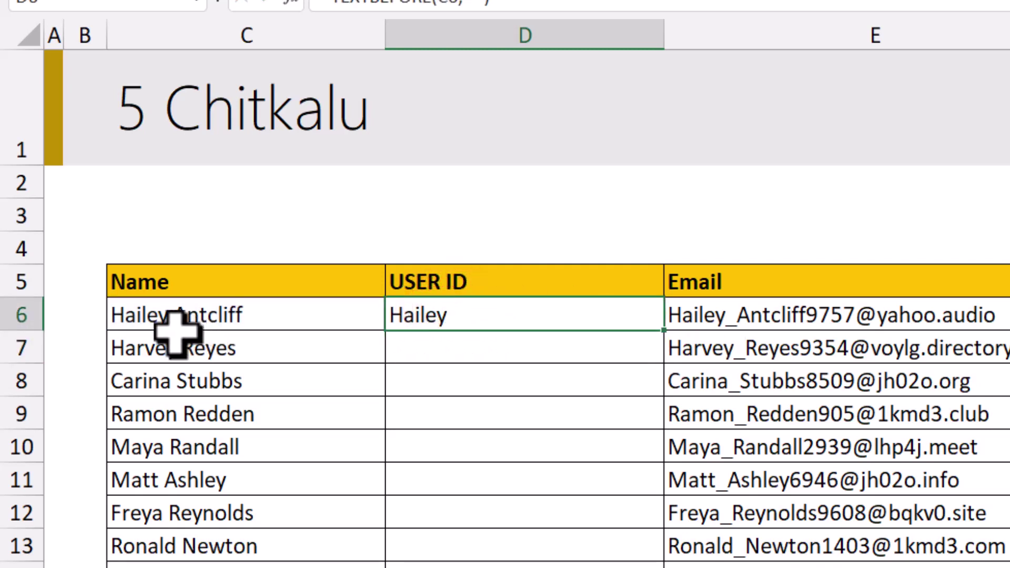
{"action": "double_click", "coordinate": [497, 324]}
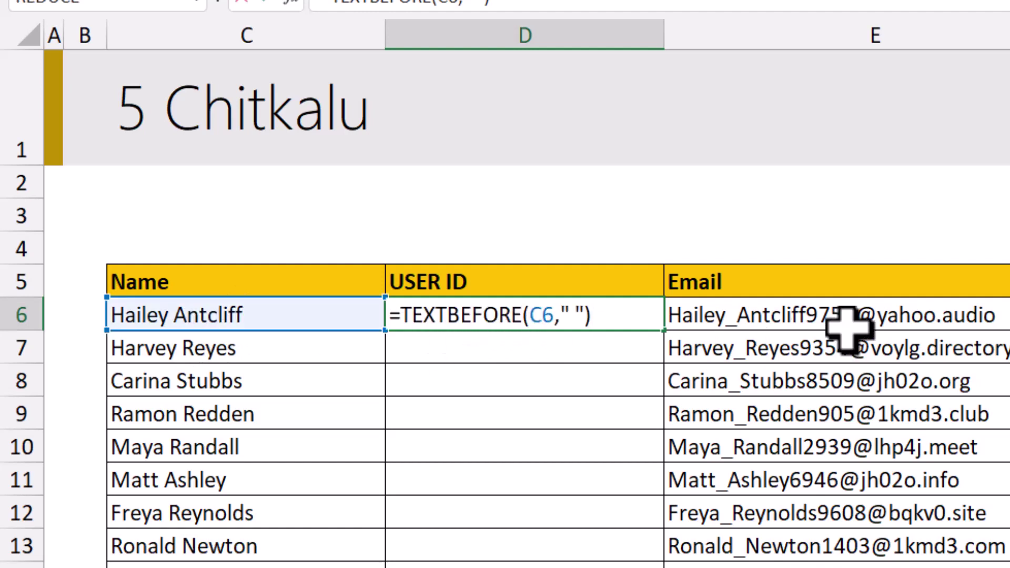
{"action": "type", "text": "&textafter("}
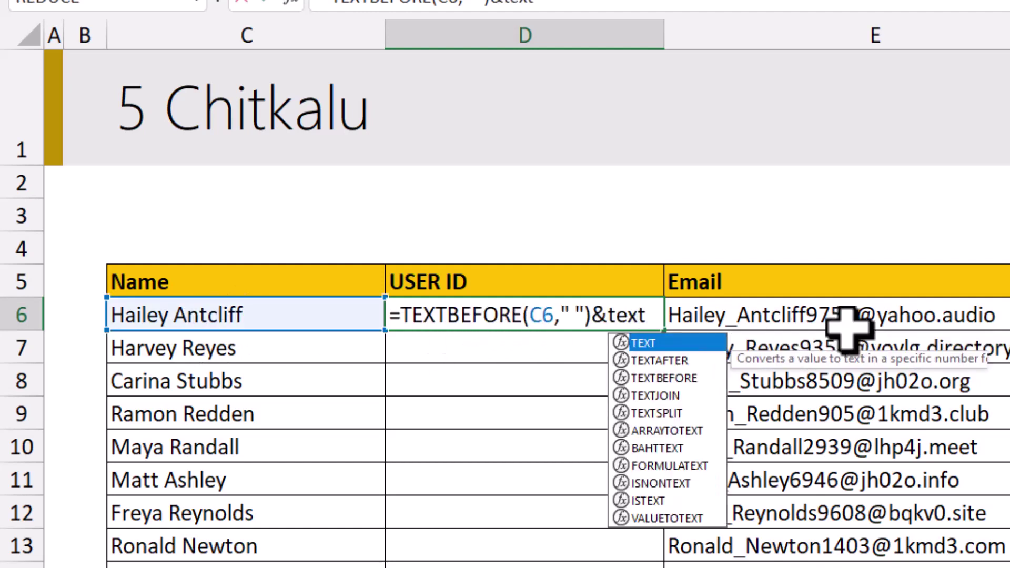
{"action": "left_click", "coordinate": [269, 316]}
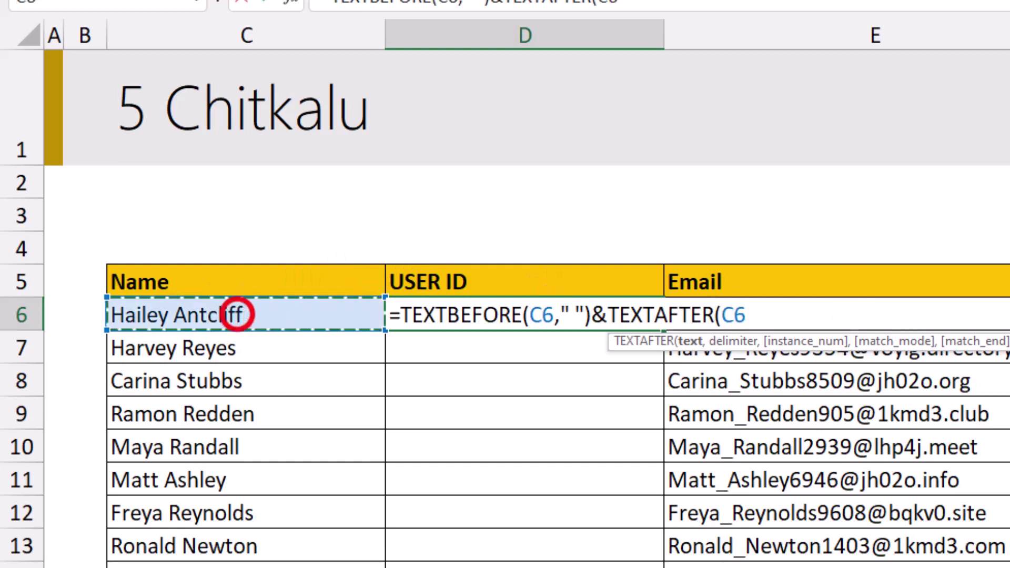
{"action": "type", "text": ","}
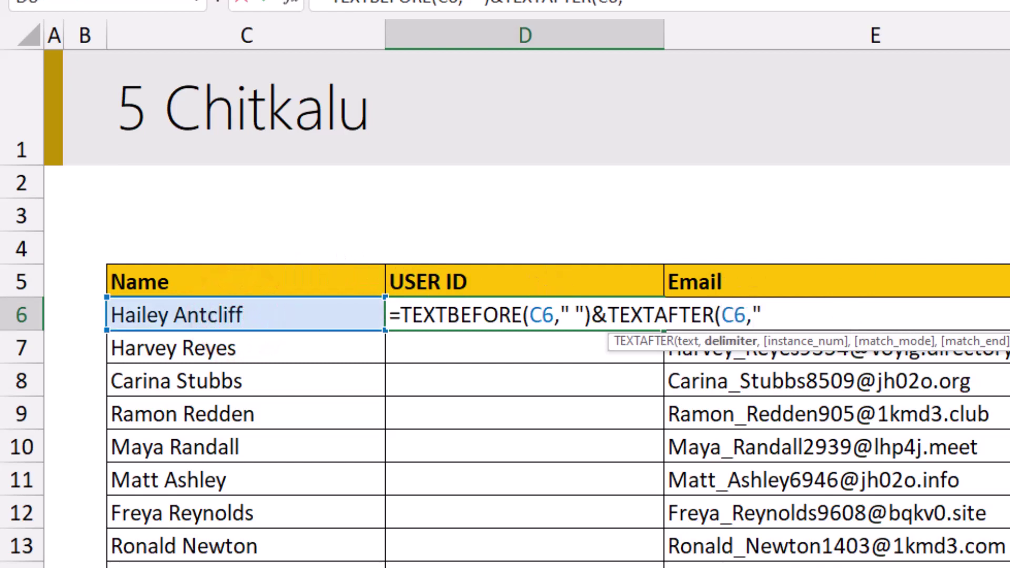
{"action": "type", "text": "\" \")"}
{"action": "key", "text": "Return"}
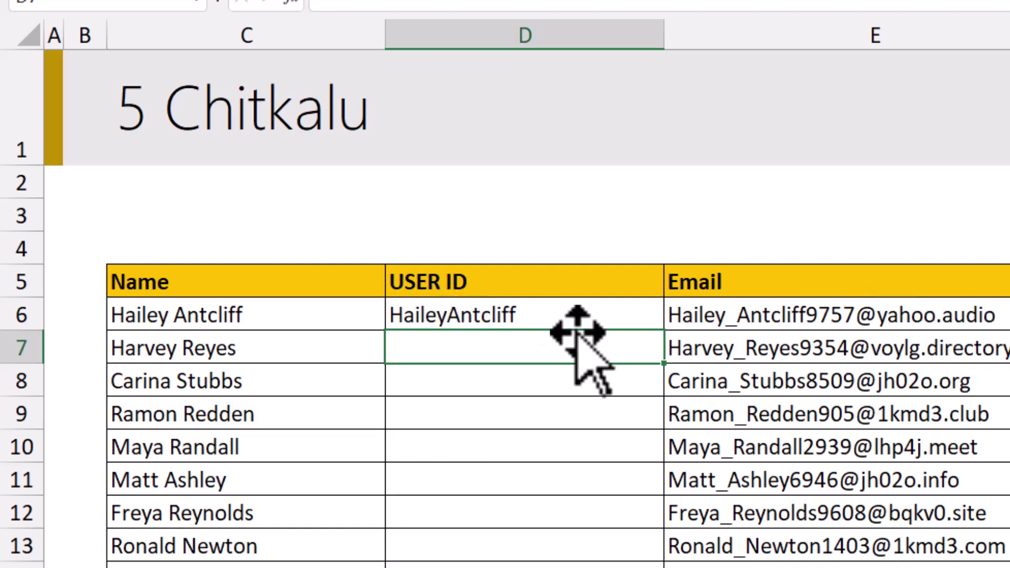
Step: Wrap the TEXTAFTER part of the D6 formula in LEFT with 1 character, giving =TEXTBEFORE(C6," ")&LEFT(TEXTAFTER(C6," "),1)
{"action": "double_click", "coordinate": [497, 318]}
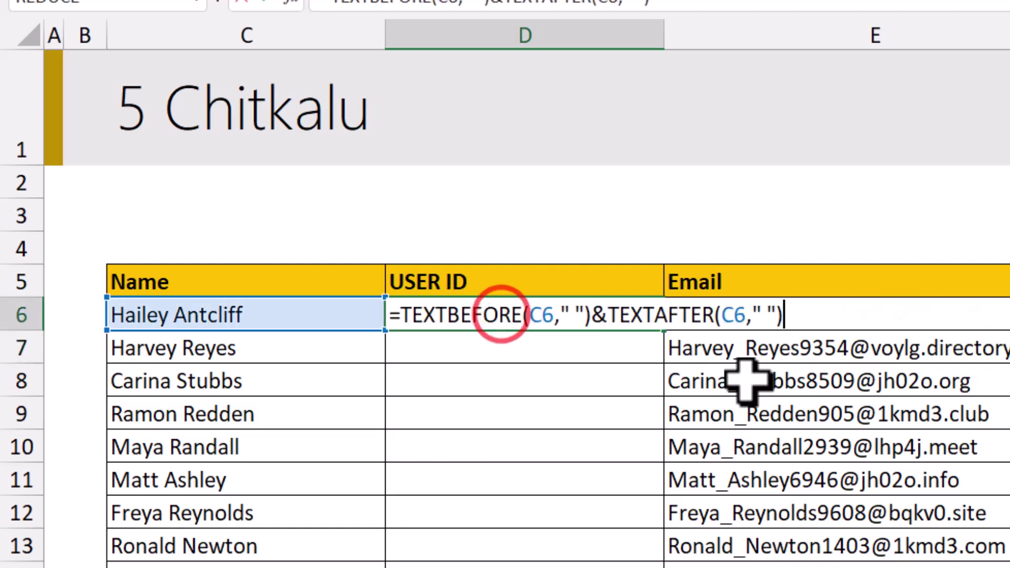
{"action": "left_click", "coordinate": [612, 312]}
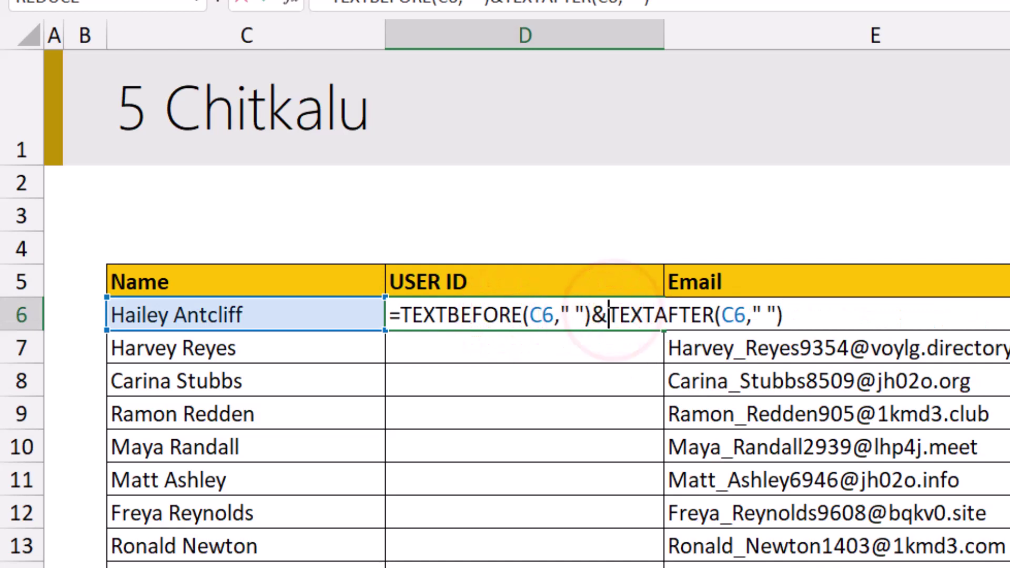
{"action": "type", "text": "lef"}
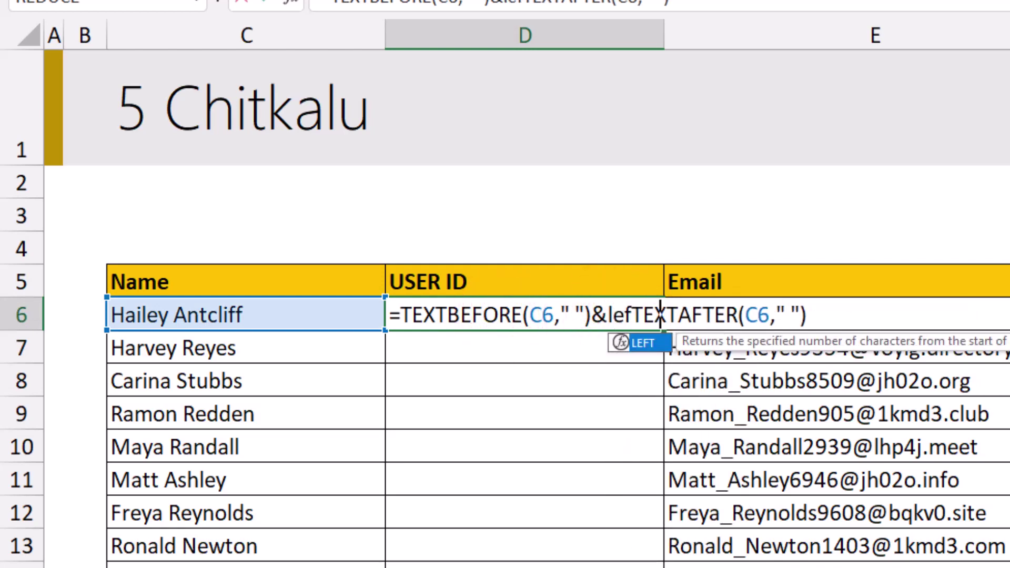
{"action": "key", "text": "Tab"}
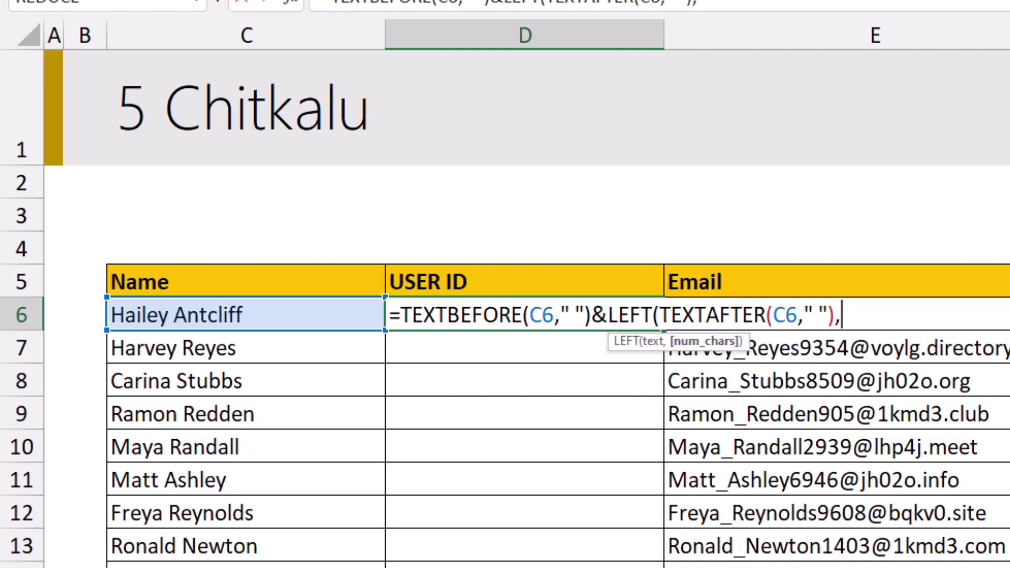
{"action": "type", "text": ")"}
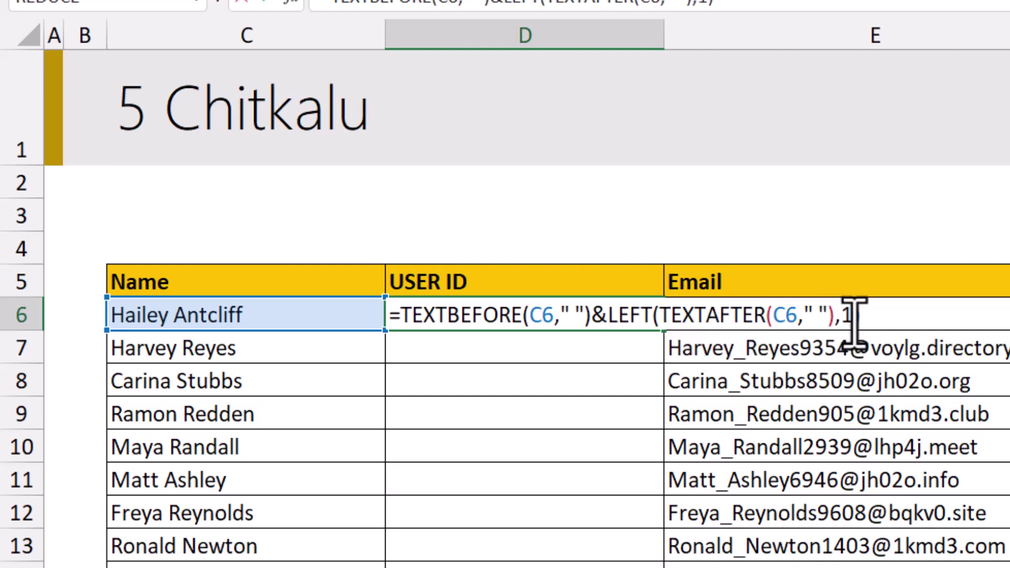
{"action": "key", "text": "Return"}
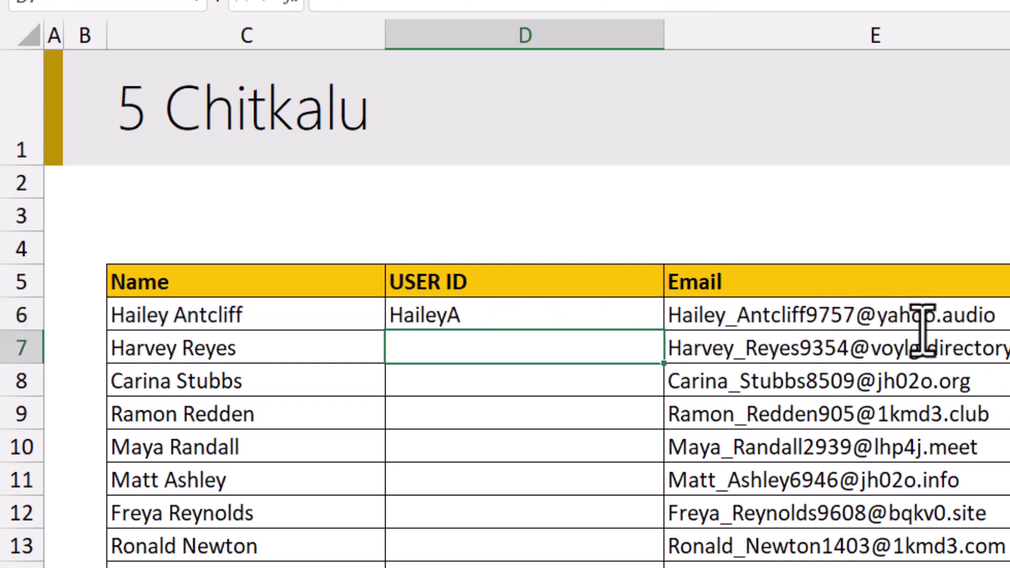
Step: Fill the D6 user ID formula down column D for all data rows and check the generated IDs
{"action": "left_click", "coordinate": [597, 314]}
{"action": "double_click", "coordinate": [665, 331]}
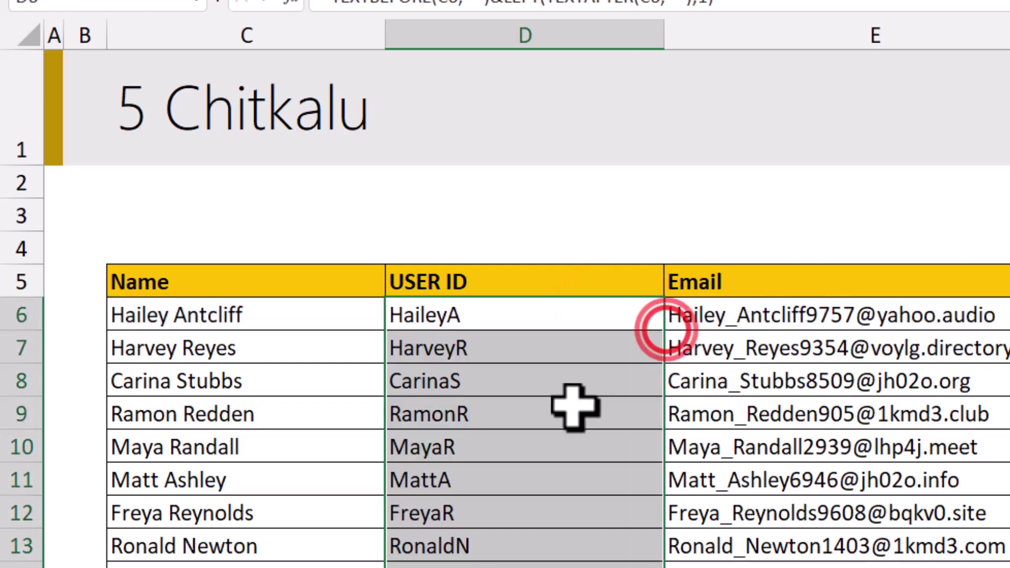
{"action": "scroll", "coordinate": [514, 405], "scroll_direction": "down", "scroll_amount": 2}
{"action": "left_click", "coordinate": [474, 209]}
{"action": "left_click_drag", "start_coordinate": [474, 209], "coordinate": [489, 413]}
{"action": "scroll", "coordinate": [487, 550], "scroll_direction": "down", "scroll_amount": 7}
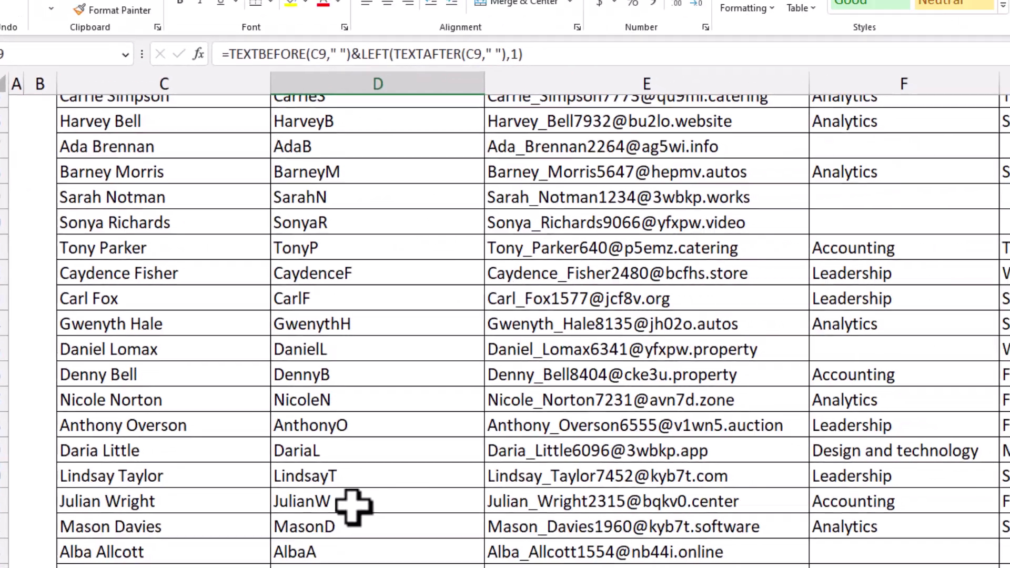
{"action": "scroll", "coordinate": [352, 503], "scroll_direction": "up", "scroll_amount": 9}
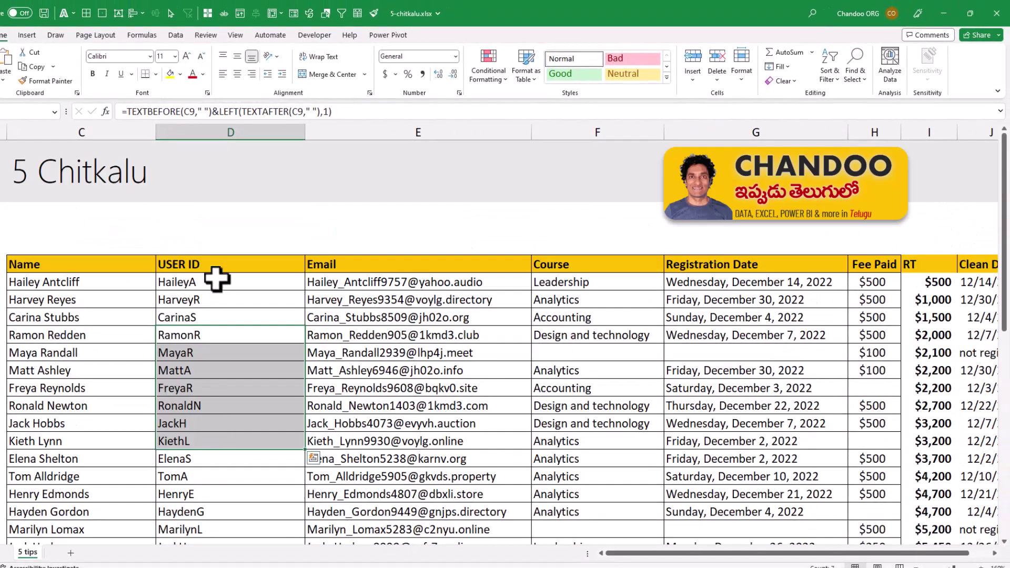
Step: Review the user ID, running total and clean date formulas in row 6 and the generated user IDs down the whole list
{"action": "left_click", "coordinate": [348, 290]}
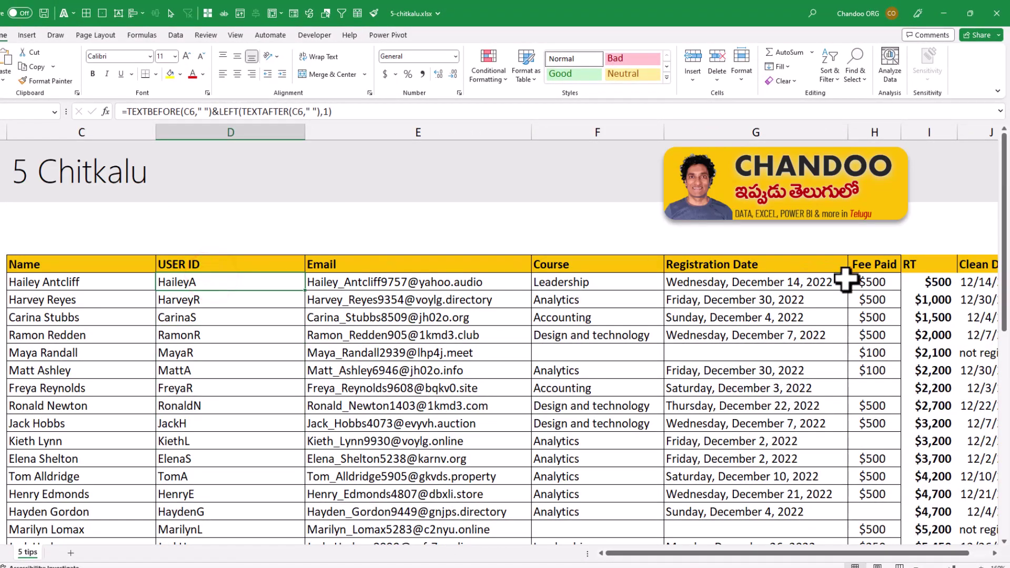
{"action": "left_click", "coordinate": [877, 284]}
{"action": "left_click", "coordinate": [926, 283]}
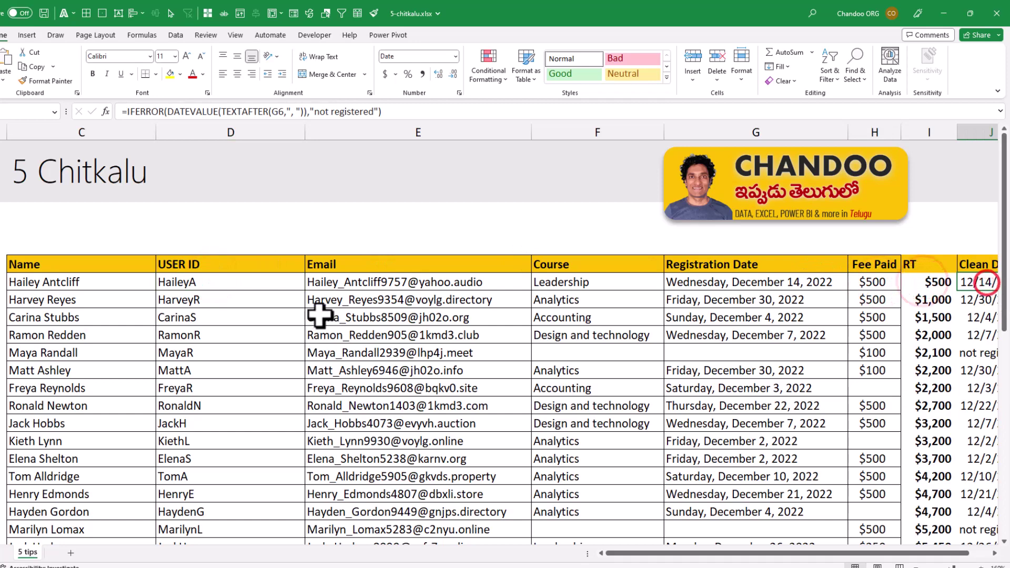
{"action": "left_click", "coordinate": [241, 283]}
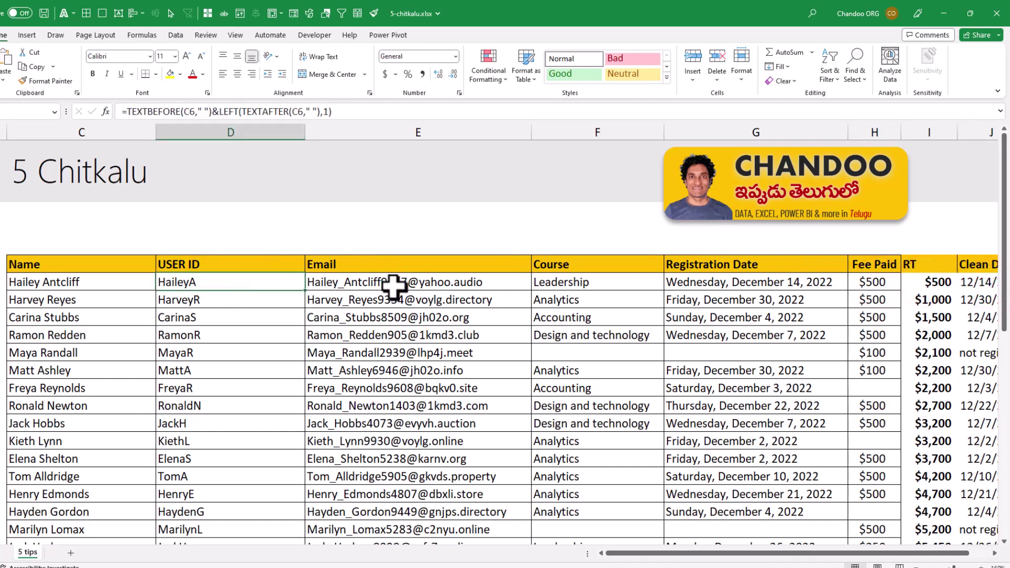
{"action": "scroll", "coordinate": [362, 331], "scroll_direction": "down", "scroll_amount": 1}
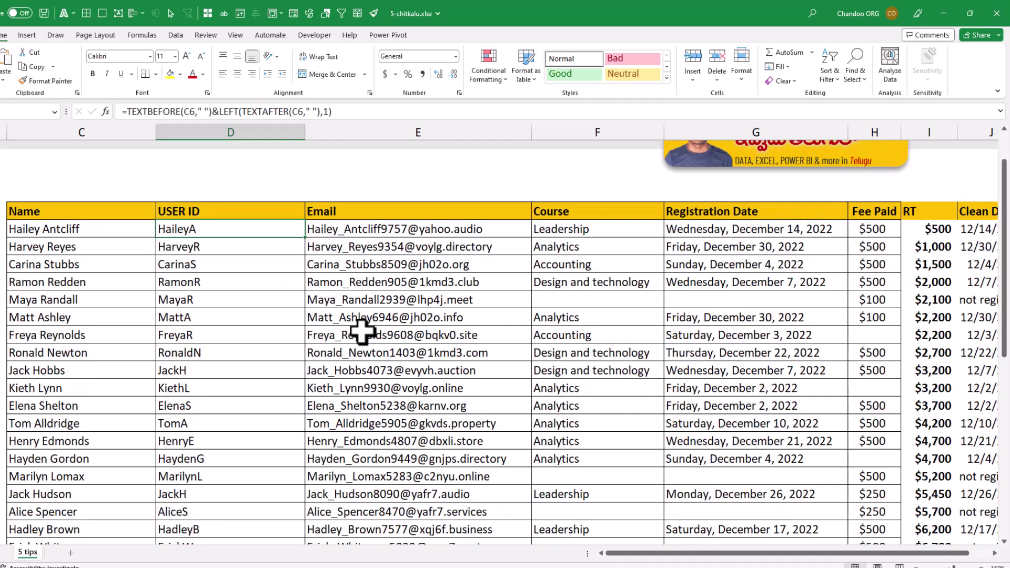
{"action": "scroll", "coordinate": [362, 331], "scroll_direction": "down", "scroll_amount": 4}
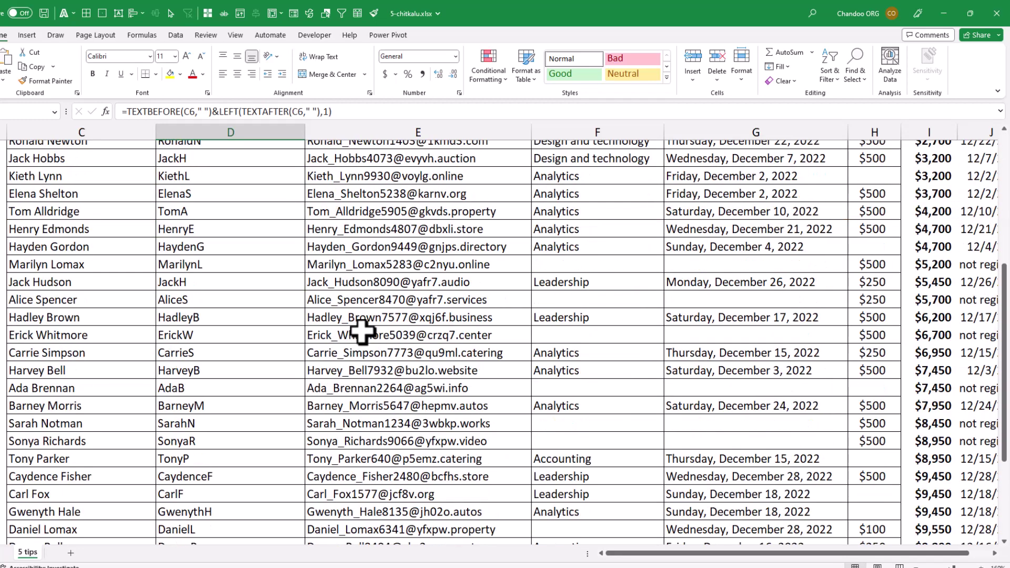
{"action": "scroll", "coordinate": [362, 331], "scroll_direction": "down", "scroll_amount": 1}
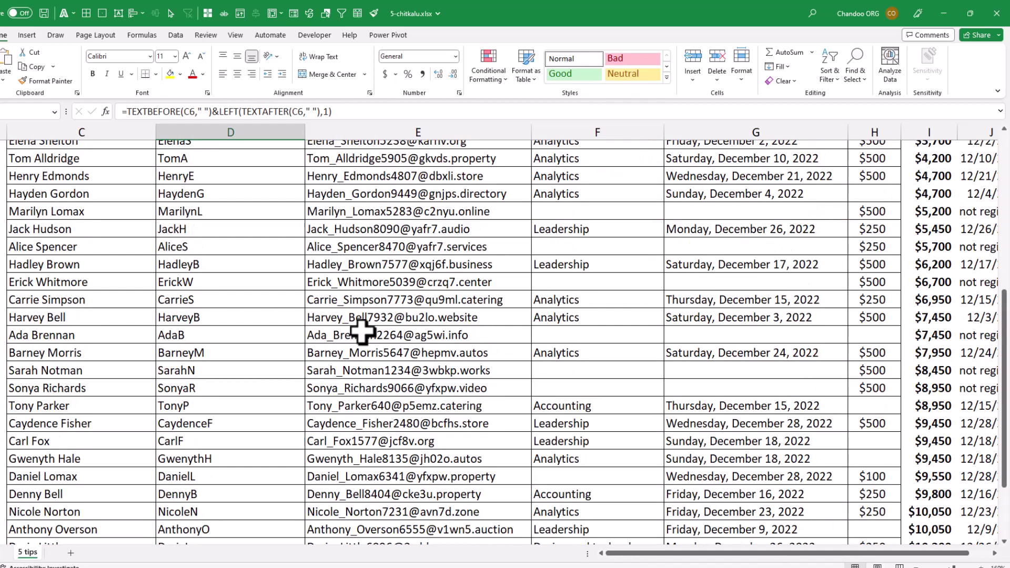
{"action": "scroll", "coordinate": [362, 332], "scroll_direction": "down", "scroll_amount": 2}
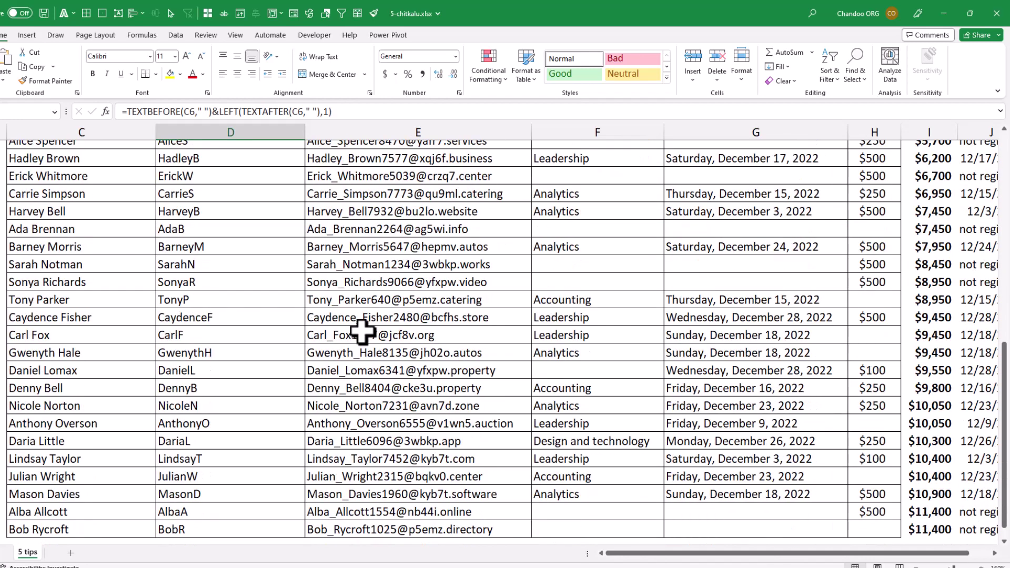
{"action": "scroll", "coordinate": [218, 379], "scroll_direction": "down", "scroll_amount": 2}
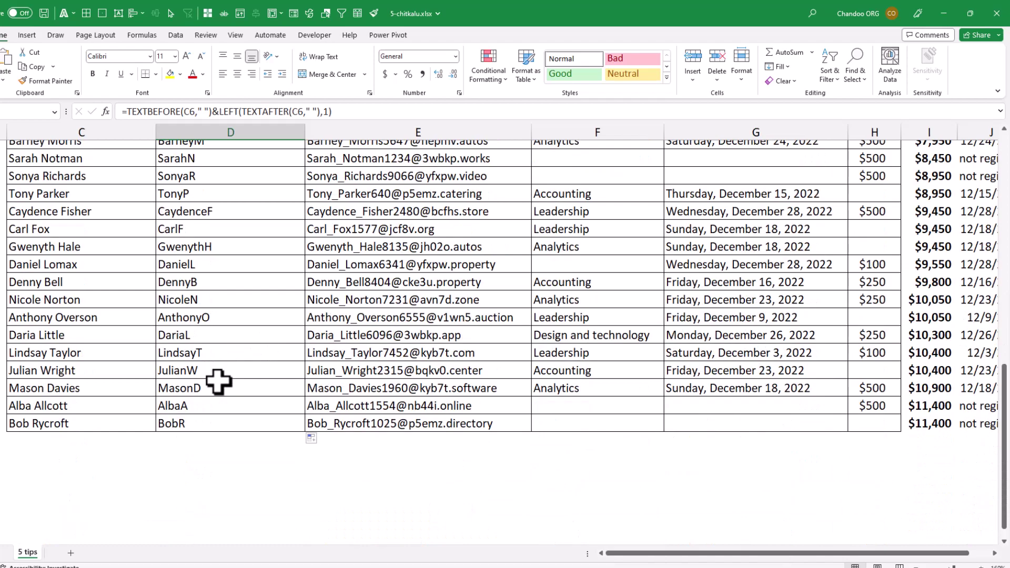
{"action": "scroll", "coordinate": [218, 380], "scroll_direction": "up", "scroll_amount": 15}
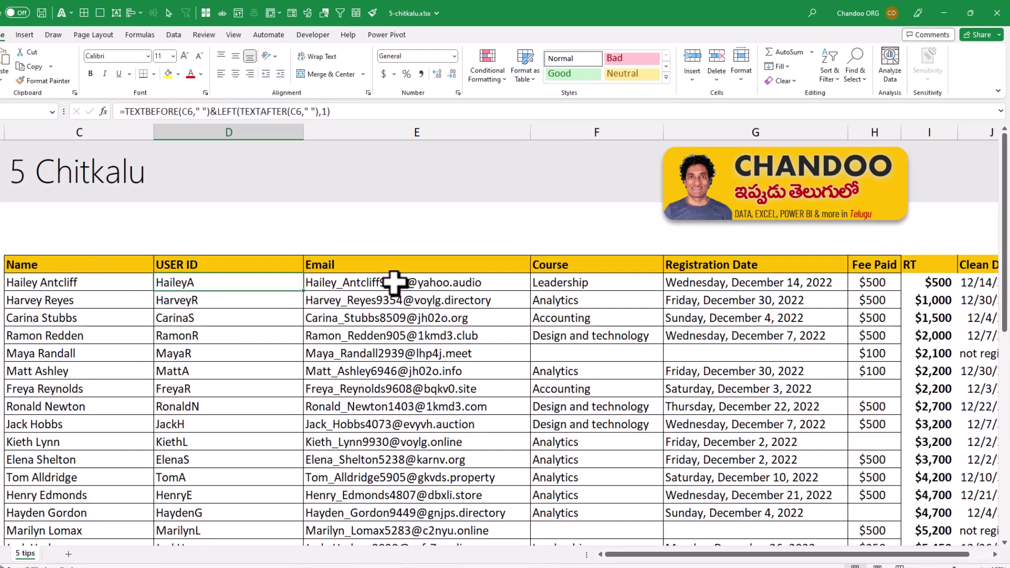
Step: Highlight duplicate values in the Email column data with a conditional formatting rule using Light Red Fill with Dark Red Text
{"action": "left_click", "coordinate": [395, 284]}
{"action": "scroll", "coordinate": [422, 386], "scroll_direction": "down", "scroll_amount": 3}
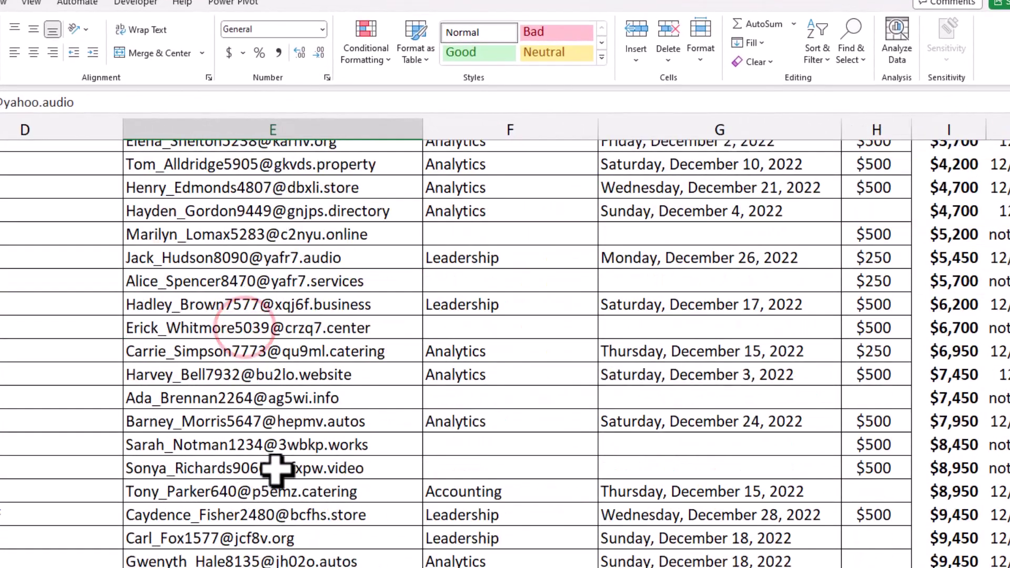
{"action": "scroll", "coordinate": [275, 468], "scroll_direction": "down", "scroll_amount": 2}
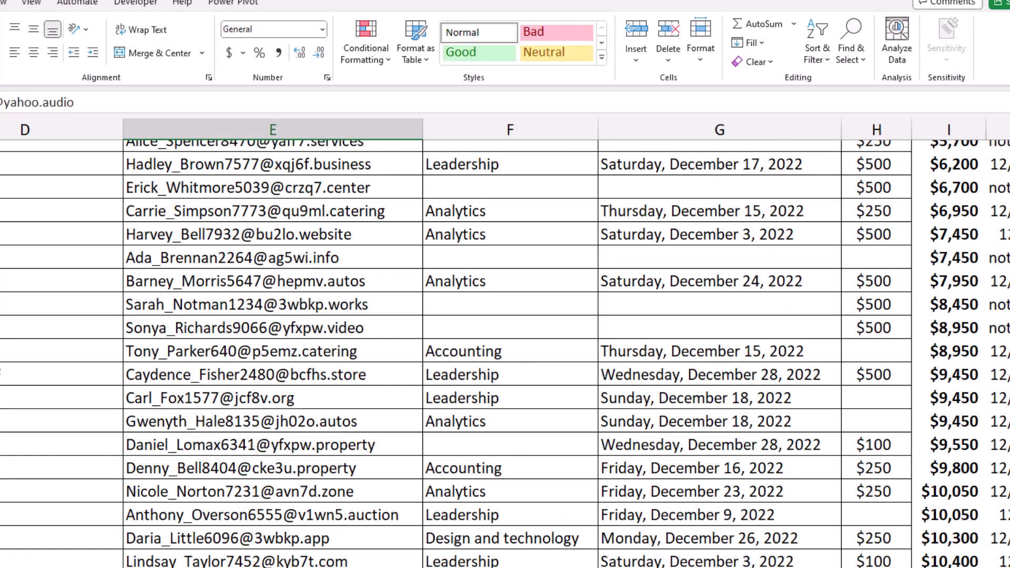
{"action": "key", "text": "ctrl+space"}
{"action": "scroll", "coordinate": [273, 493], "scroll_direction": "up", "scroll_amount": 6}
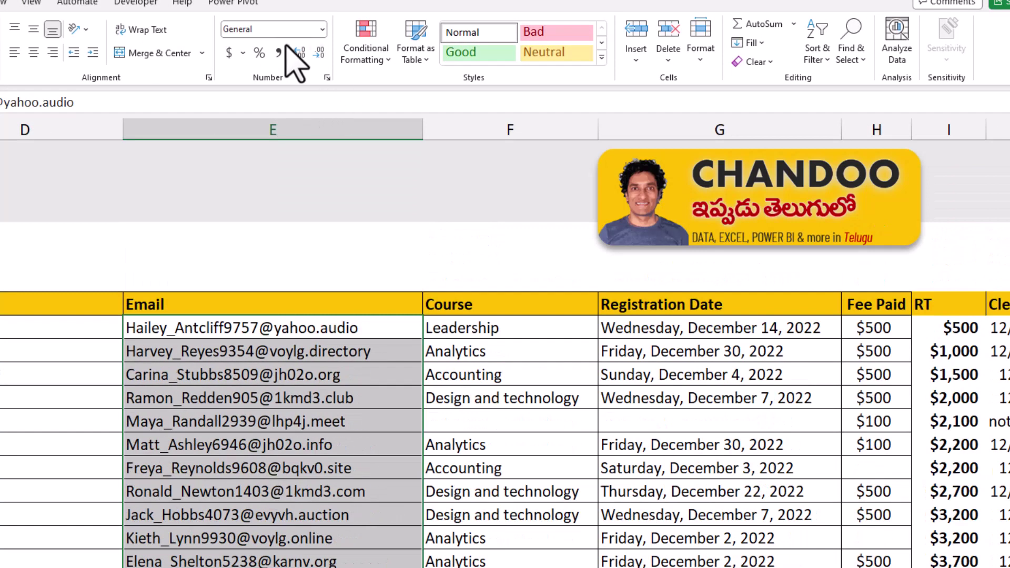
{"action": "left_click", "coordinate": [367, 53]}
{"action": "mouse_move", "coordinate": [468, 92]}
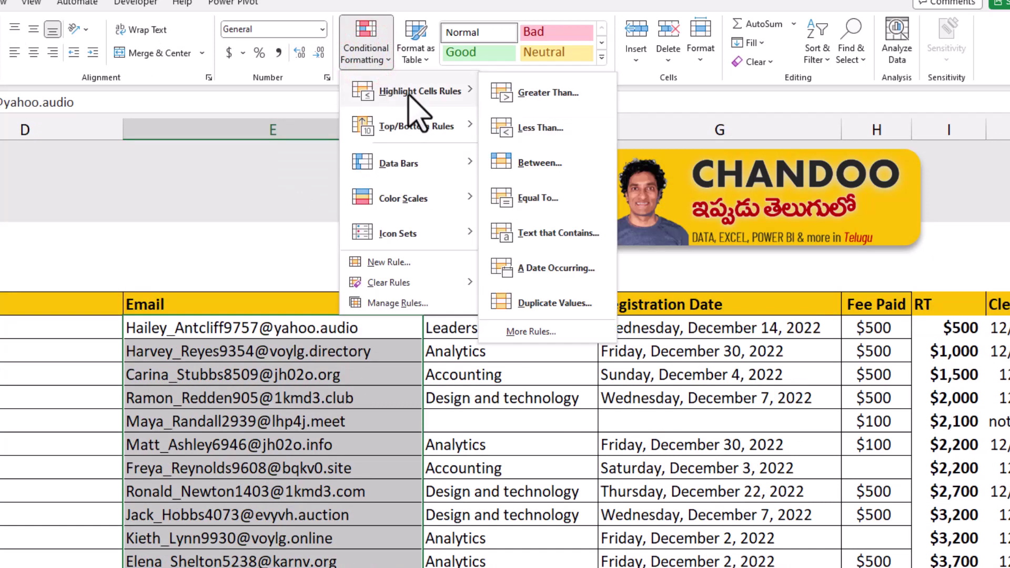
{"action": "left_click", "coordinate": [557, 303]}
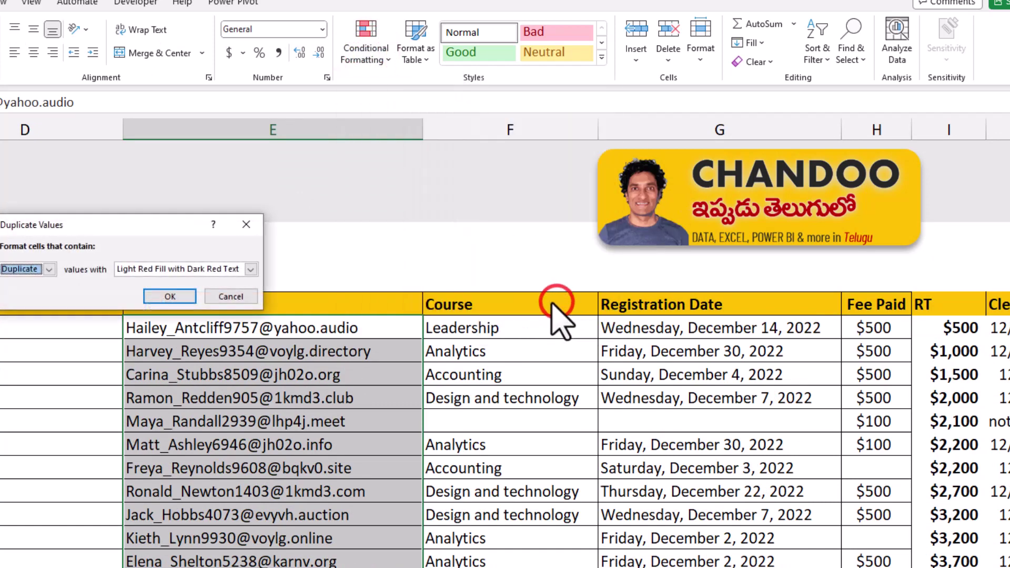
{"action": "left_click", "coordinate": [169, 295]}
Step: Test the duplicate rule by replacing the email in E13 with the address from E12, and select both cells
{"action": "scroll", "coordinate": [282, 439], "scroll_direction": "down", "scroll_amount": 1}
{"action": "scroll", "coordinate": [282, 439], "scroll_direction": "down", "scroll_amount": 8}
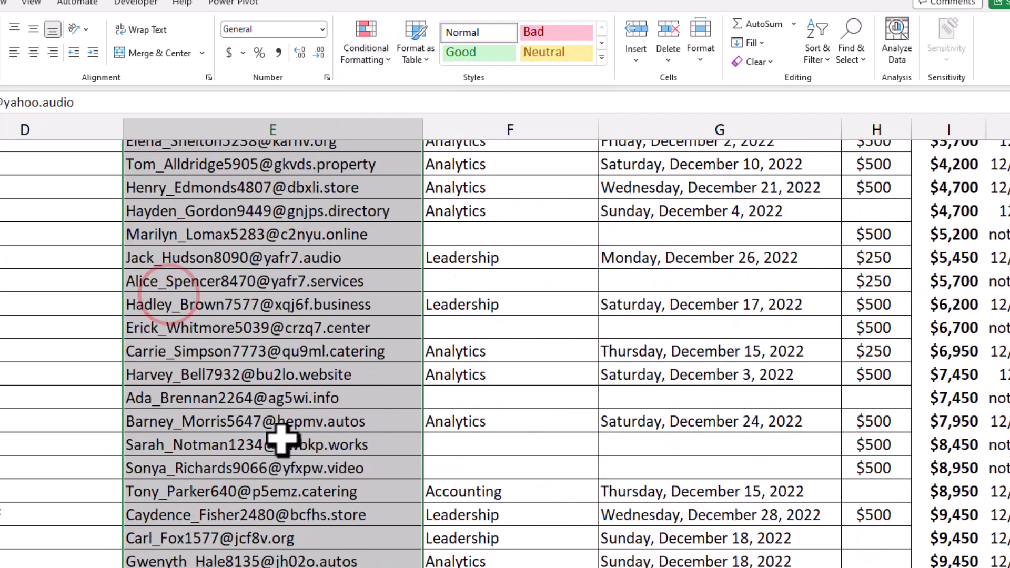
{"action": "scroll", "coordinate": [282, 439], "scroll_direction": "up", "scroll_amount": 9}
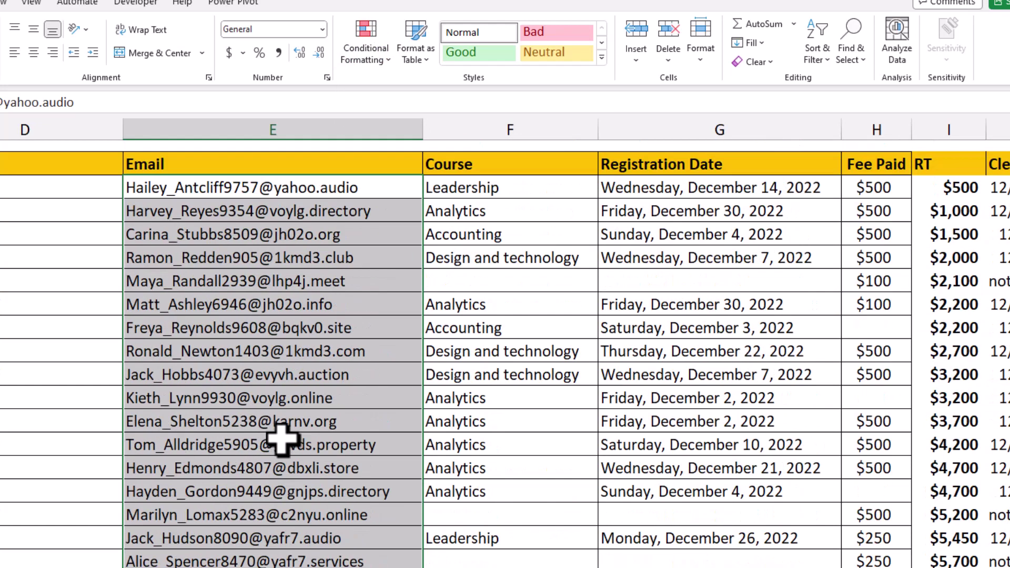
{"action": "left_click", "coordinate": [259, 355]}
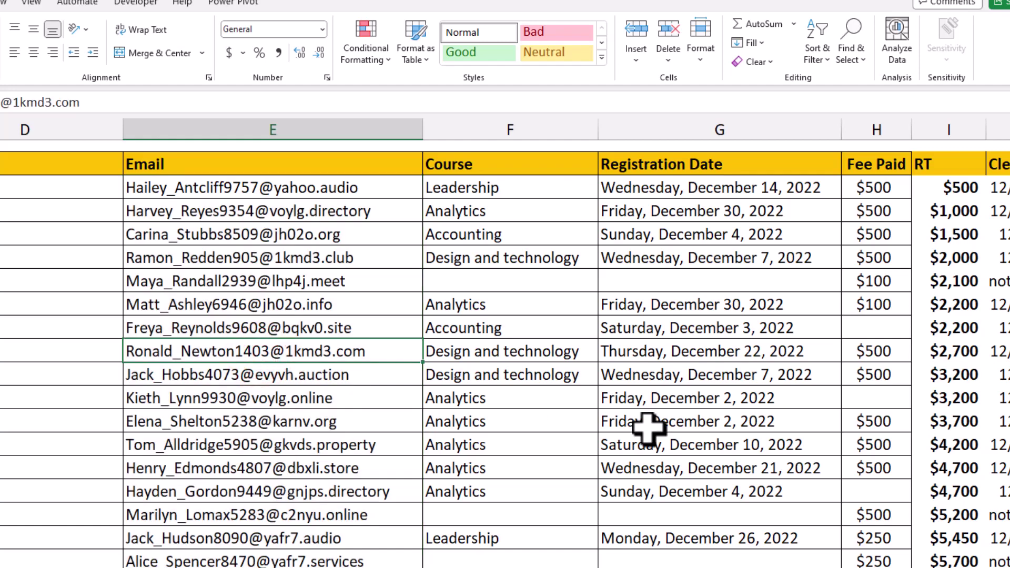
{"action": "key", "text": "Up"}
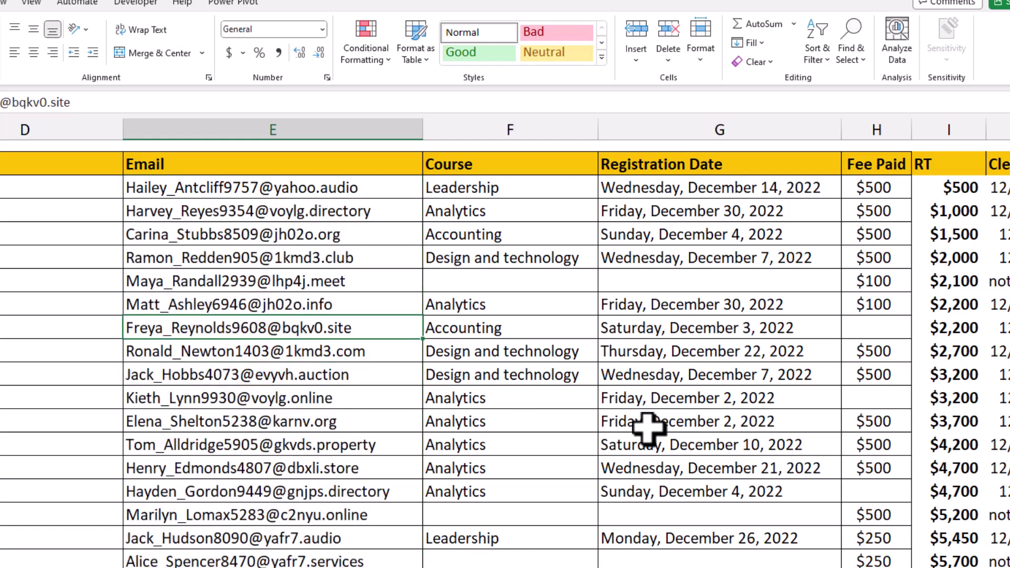
{"action": "key", "text": "Down"}
{"action": "type", "text": "F"}
{"action": "key", "text": "Return"}
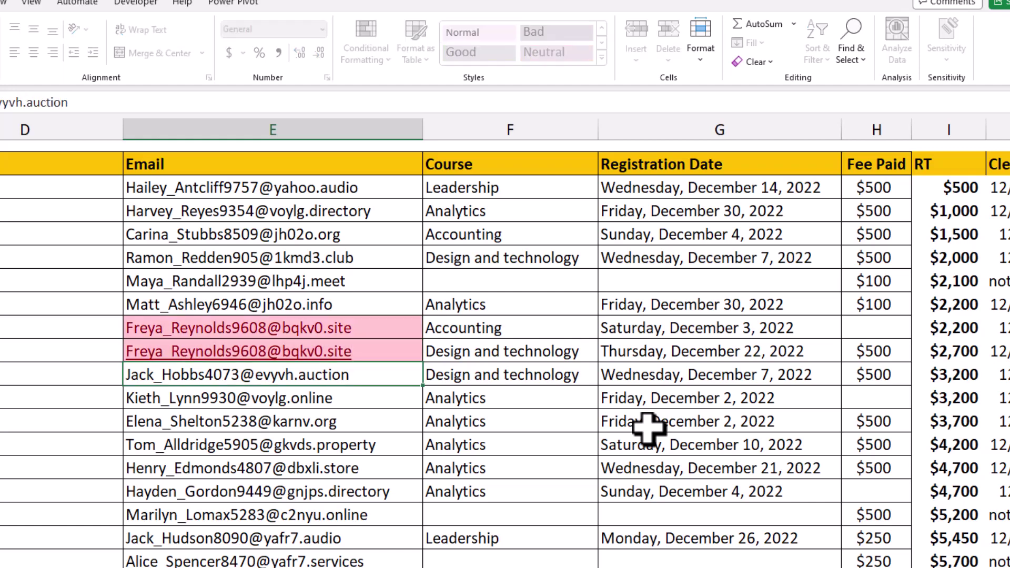
{"action": "key", "text": "Down"}
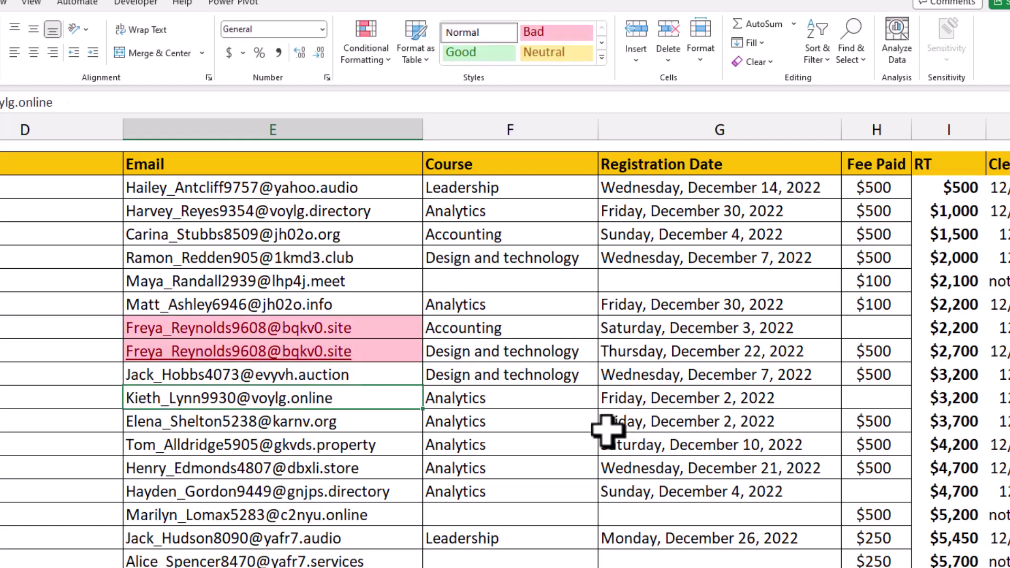
{"action": "left_click", "coordinate": [372, 354]}
{"action": "left_click_drag", "start_coordinate": [372, 322], "coordinate": [371, 351]}
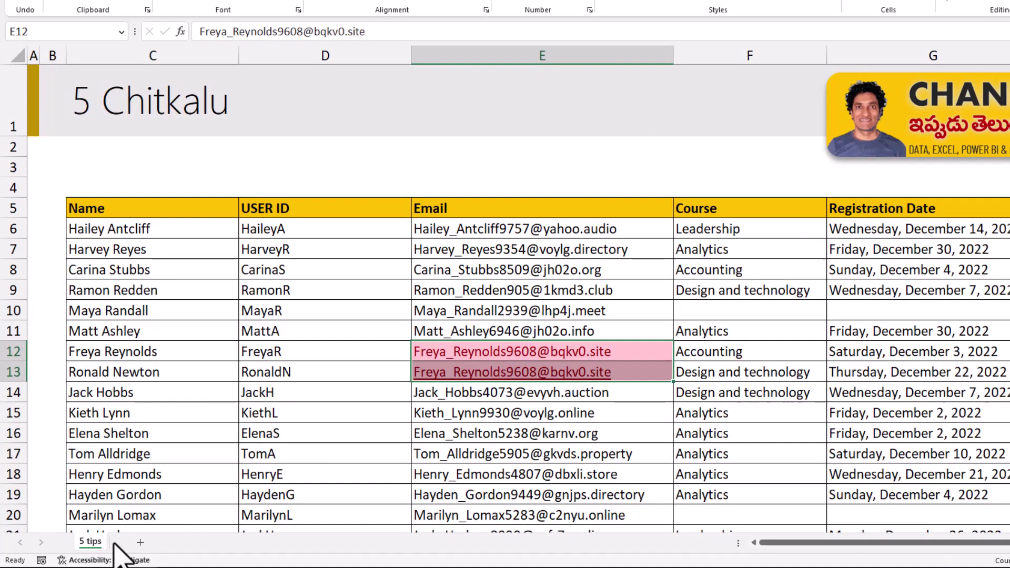
Step: Add a new worksheet and name it "Fees not paid"
{"action": "left_click", "coordinate": [141, 541]}
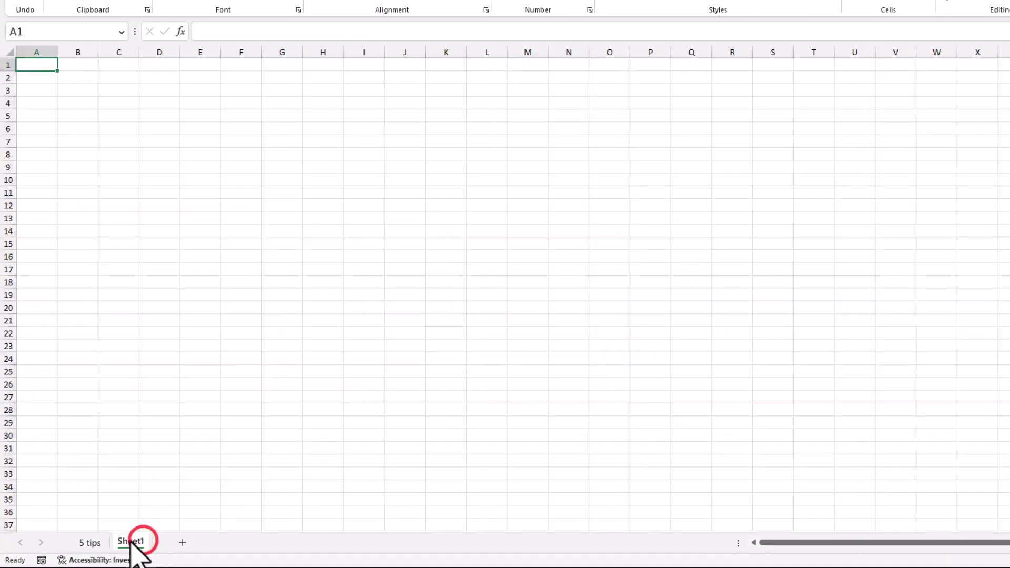
{"action": "double_click", "coordinate": [131, 542]}
{"action": "type", "text": "Fees not paid"}
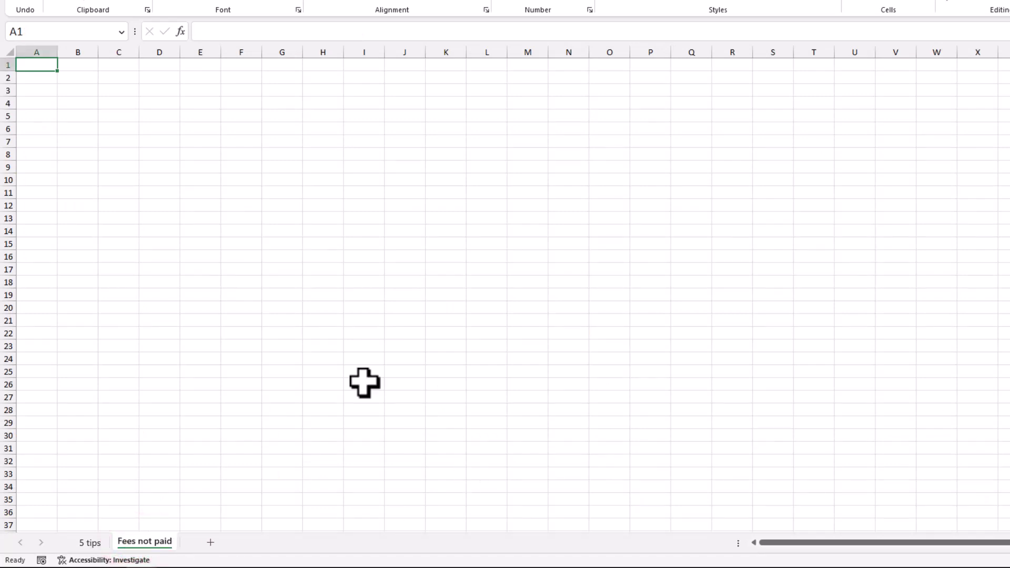
Step: Enter the title "Fee not paid" in B3 and the headers "Name" in B5 and "Email" in C5
{"action": "scroll", "coordinate": [126, 137], "scroll_direction": "up", "scroll_amount": 5, "text": "ctrl"}
{"action": "left_click", "coordinate": [151, 125]}
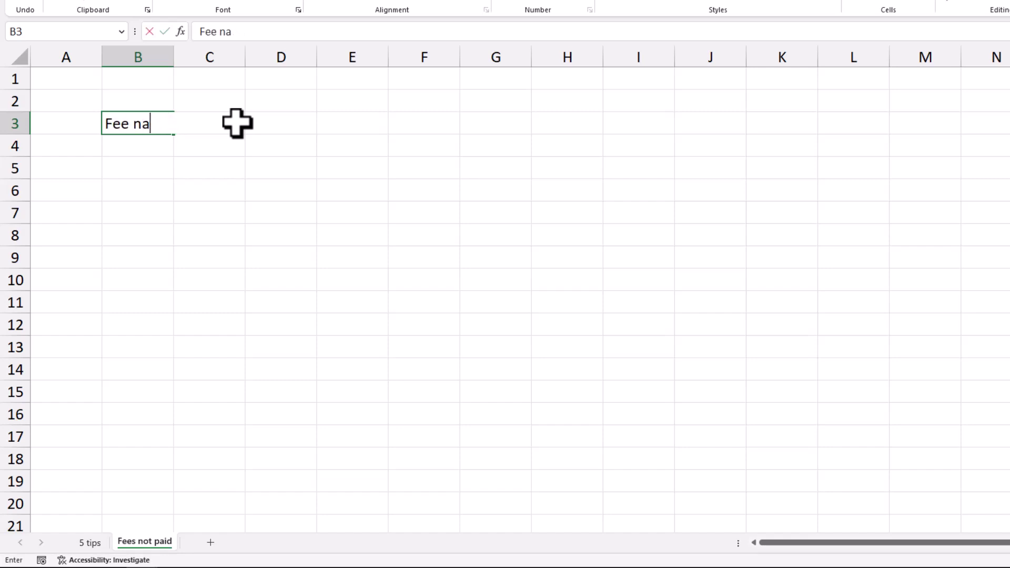
{"action": "key", "text": "Return"}
{"action": "key", "text": "Return"}
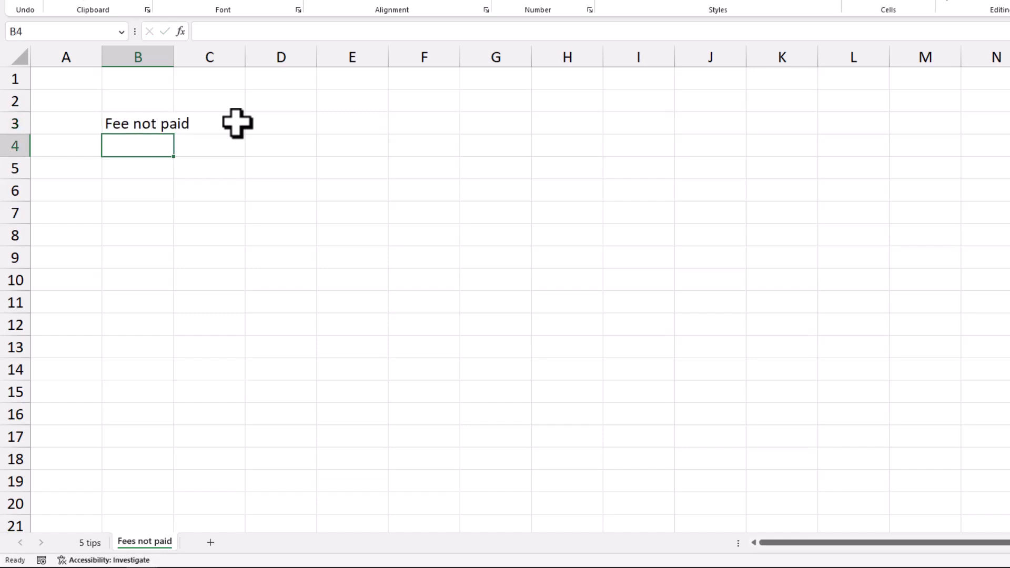
{"action": "type", "text": "Name"}
{"action": "key", "text": "Tab"}
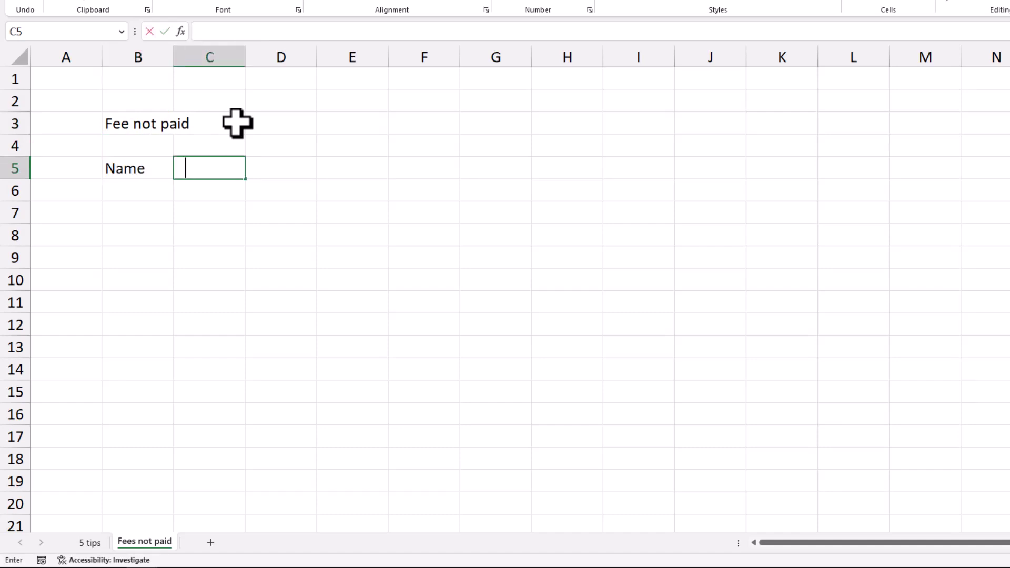
{"action": "type", "text": "Email"}
{"action": "key", "text": "Return"}
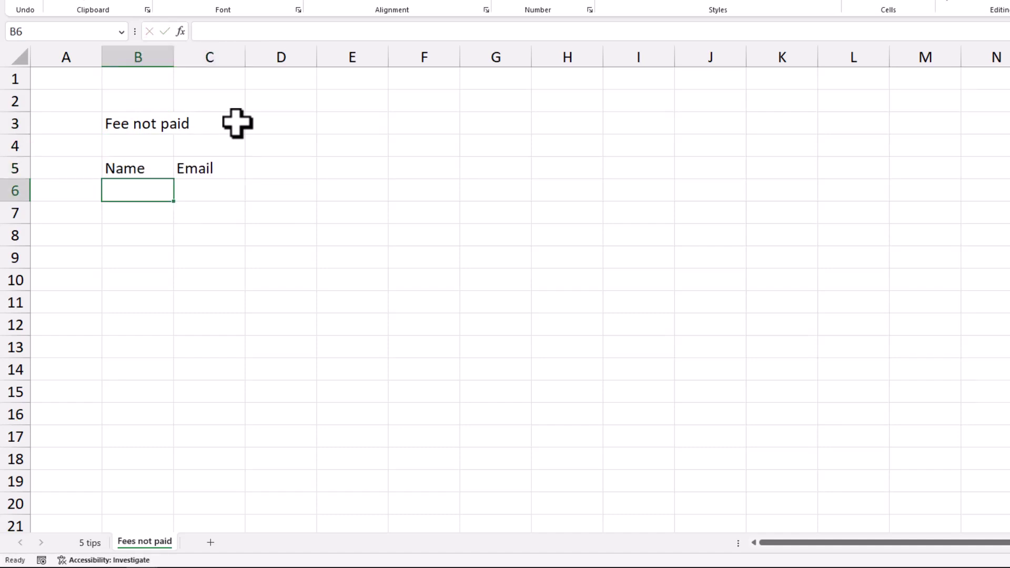
Step: Begin a FILTER formula in B6 whose array refers to the 5 tips sheet
{"action": "type", "text": "=filter"}
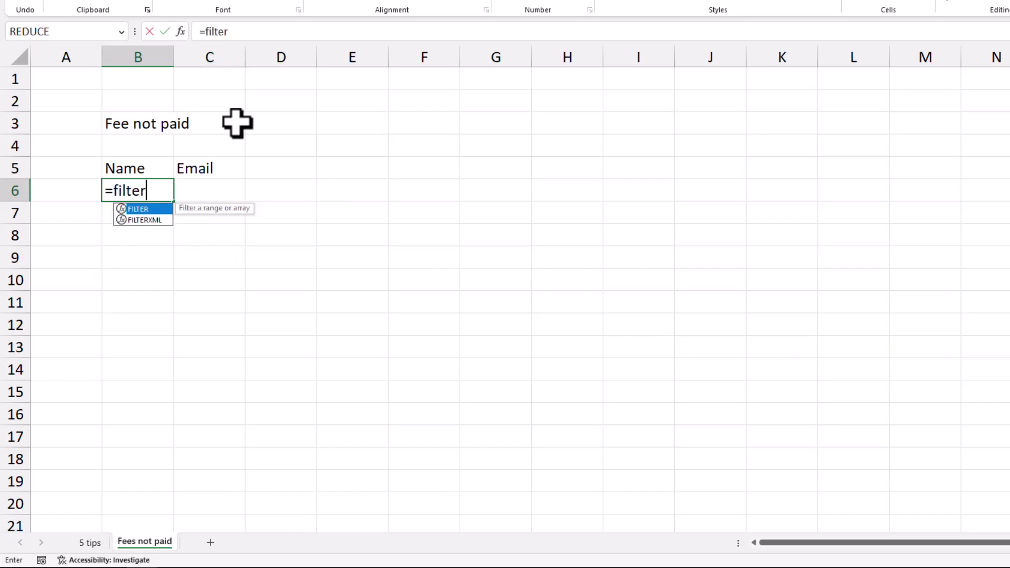
{"action": "key", "text": "Tab"}
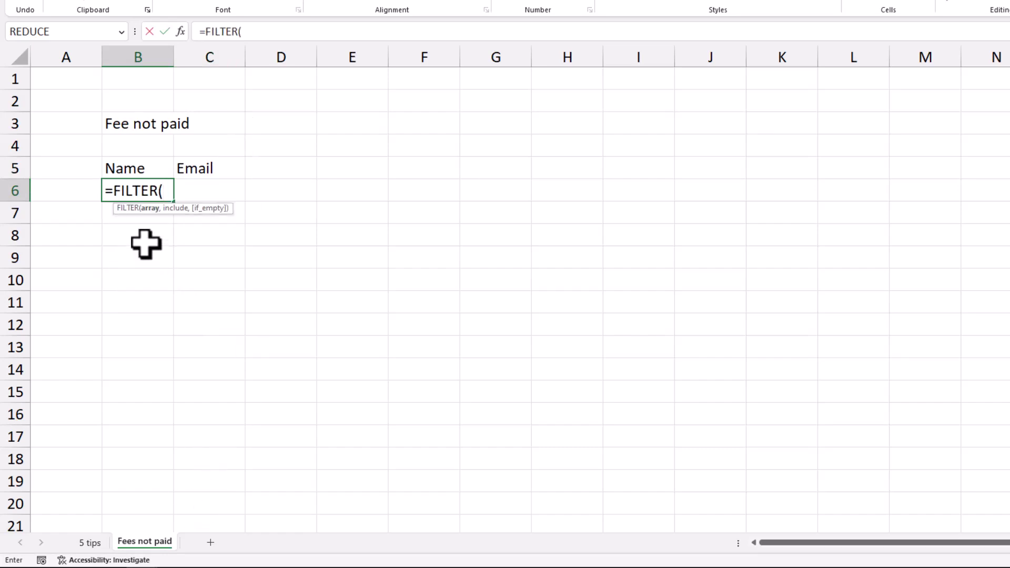
{"action": "left_click", "coordinate": [90, 542]}
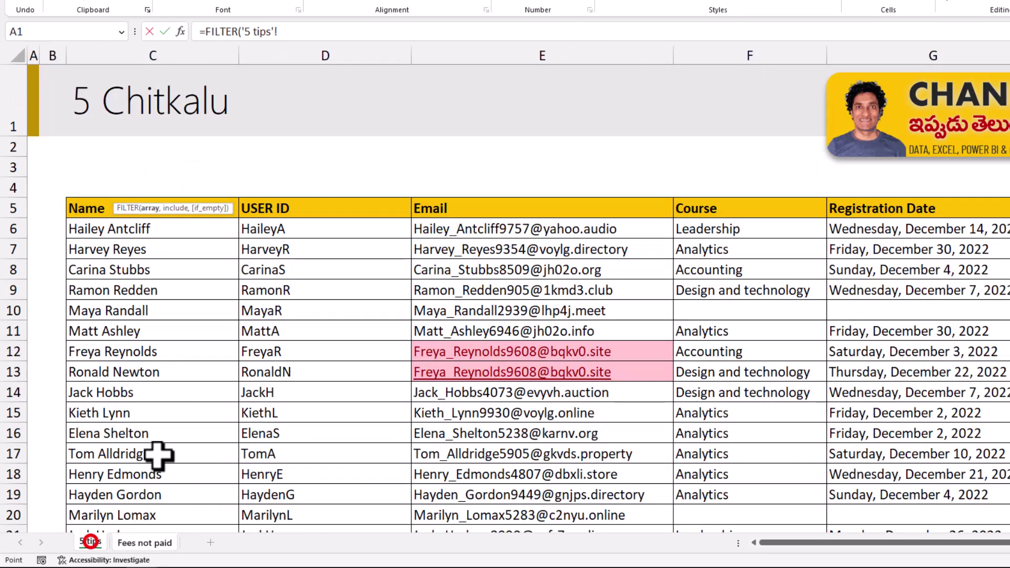
{"action": "left_click", "coordinate": [113, 226]}
{"action": "scroll", "coordinate": [712, 424], "scroll_direction": "down", "scroll_amount": 4}
{"action": "scroll", "coordinate": [990, 480], "scroll_direction": "down", "scroll_amount": 4}
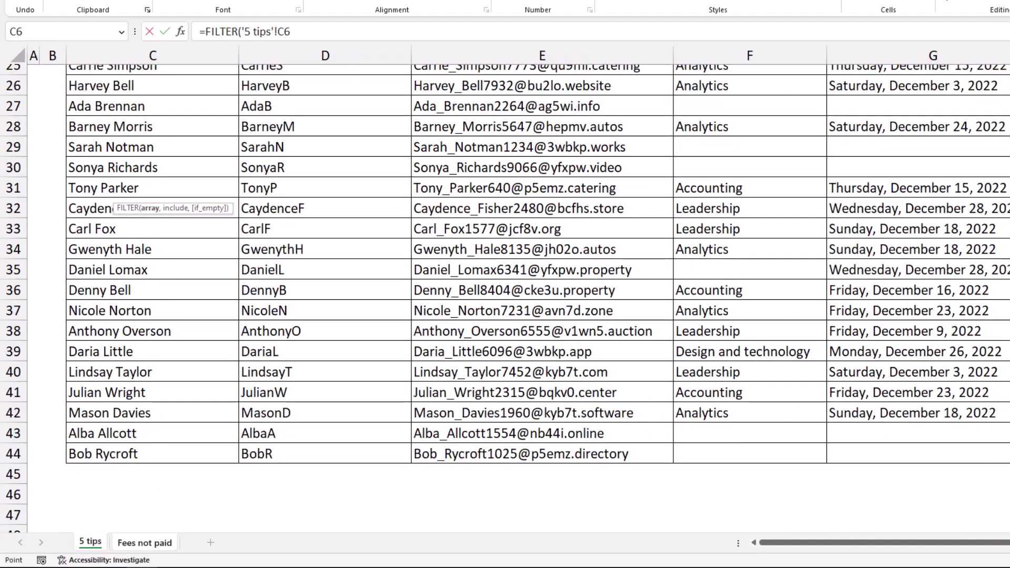
{"action": "key", "text": "ctrl+shift+End"}
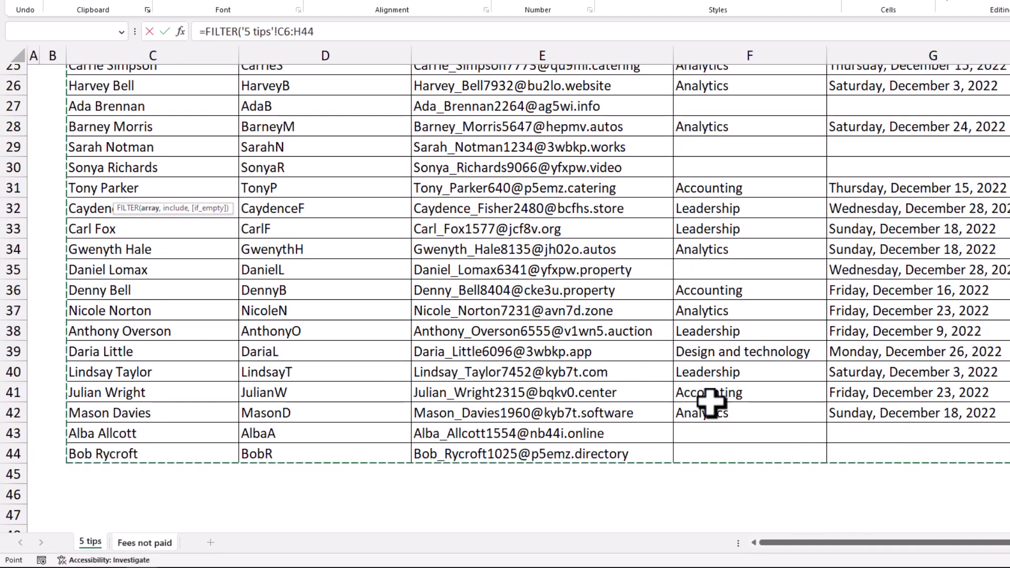
{"action": "scroll", "coordinate": [654, 442], "scroll_direction": "up", "scroll_amount": 6}
{"action": "scroll", "coordinate": [613, 403], "scroll_direction": "up", "scroll_amount": 2}
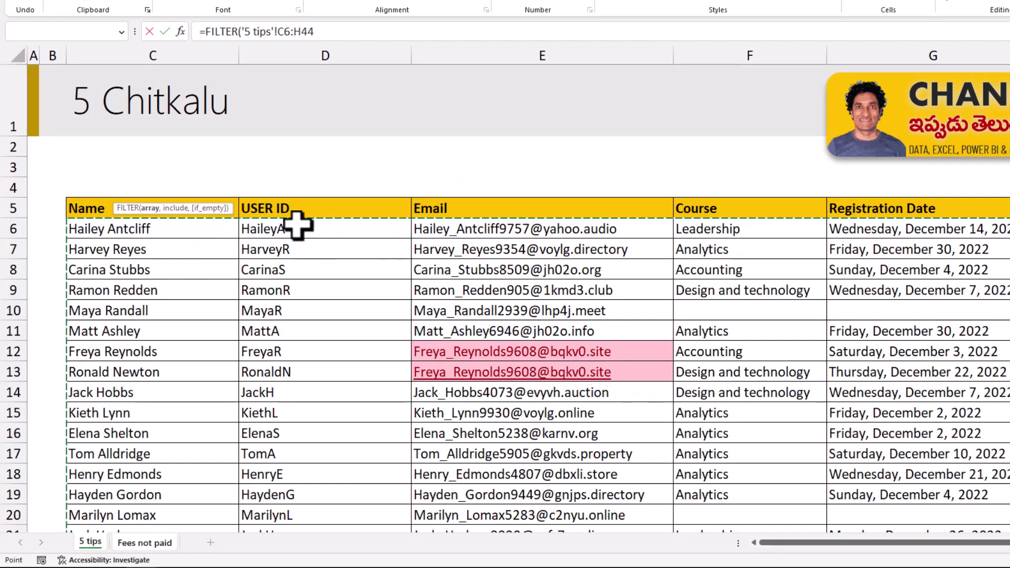
Step: Set the FILTER array to the Name through Email data, '5 tips'!C6:E44
{"action": "left_click", "coordinate": [131, 231]}
{"action": "scroll", "coordinate": [474, 376], "scroll_direction": "down", "scroll_amount": 4}
{"action": "scroll", "coordinate": [473, 376], "scroll_direction": "down", "scroll_amount": 6}
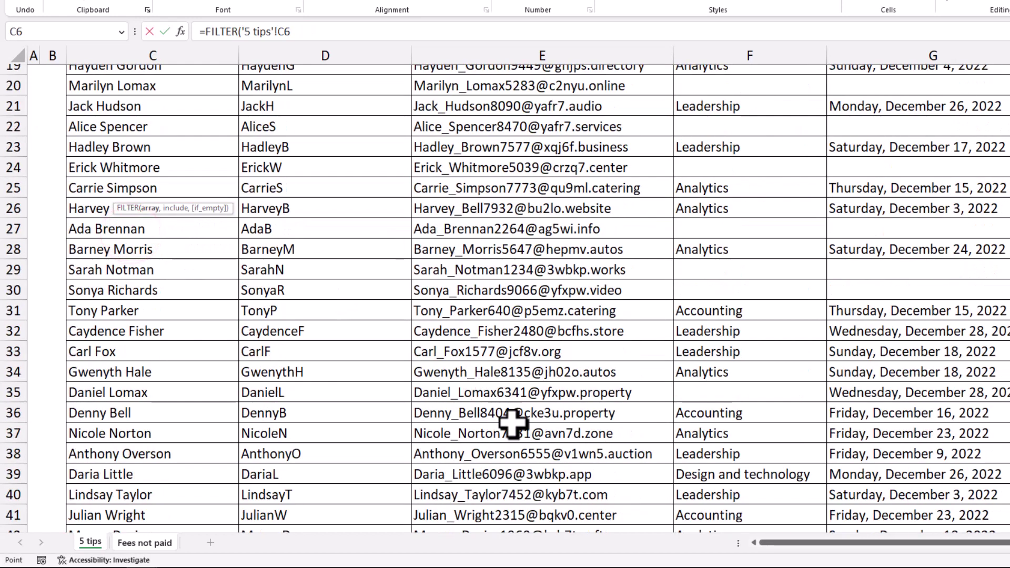
{"action": "left_click", "coordinate": [533, 337], "text": "shift"}
{"action": "scroll", "coordinate": [526, 337], "scroll_direction": "up", "scroll_amount": 10}
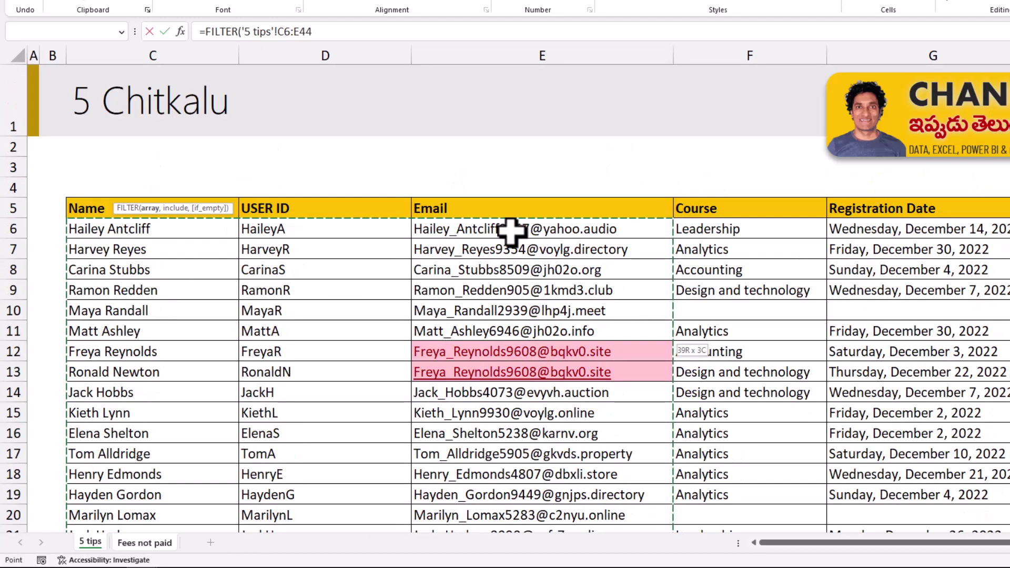
Step: Complete the FILTER formula with the include condition '5 tips'!H6:H44=0 on the Fee Paid data
{"action": "left_click", "coordinate": [355, 31]}
{"action": "type", "text": ","}
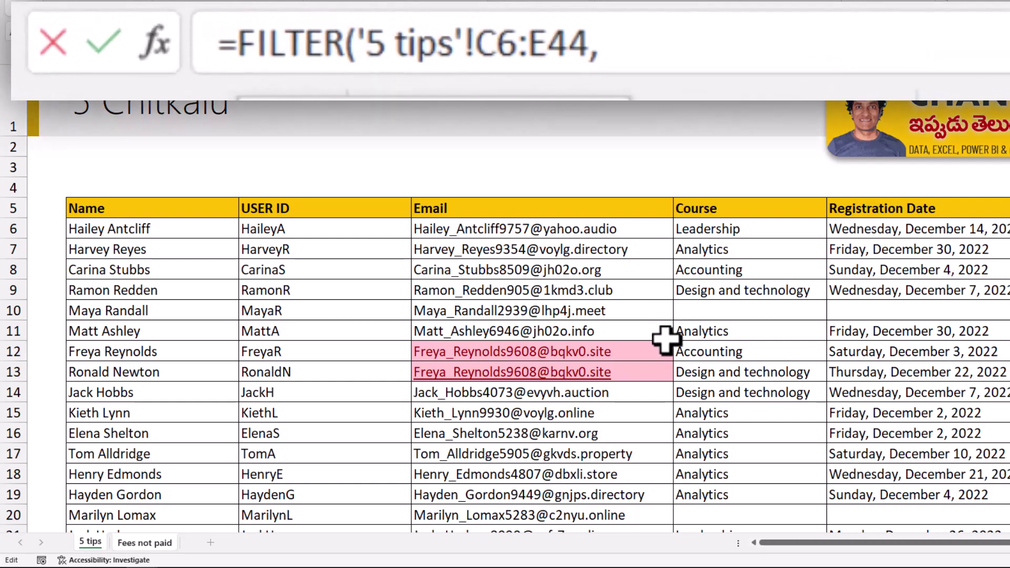
{"action": "left_click", "coordinate": [1007, 228]}
{"action": "scroll", "coordinate": [505, 315], "scroll_direction": "down", "scroll_amount": 10}
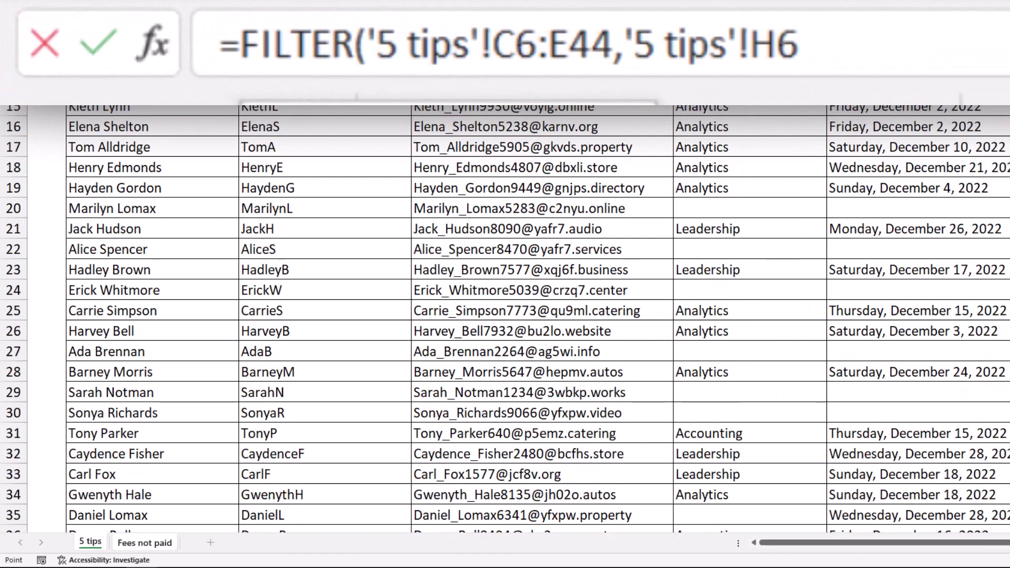
{"action": "key", "text": "ctrl+shift+Down"}
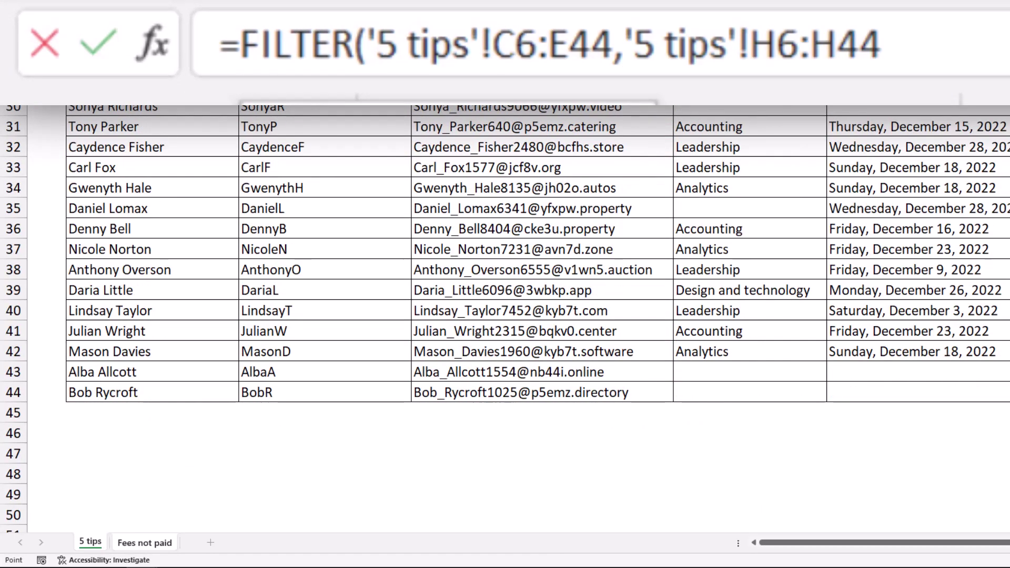
{"action": "scroll", "coordinate": [592, 276], "scroll_direction": "up", "scroll_amount": 10}
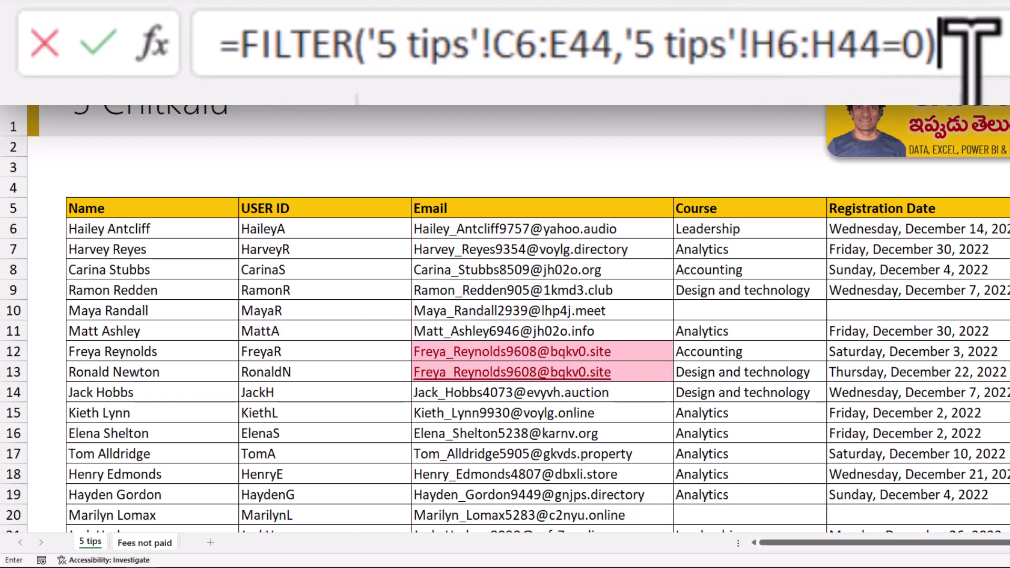
{"action": "key", "text": "Return"}
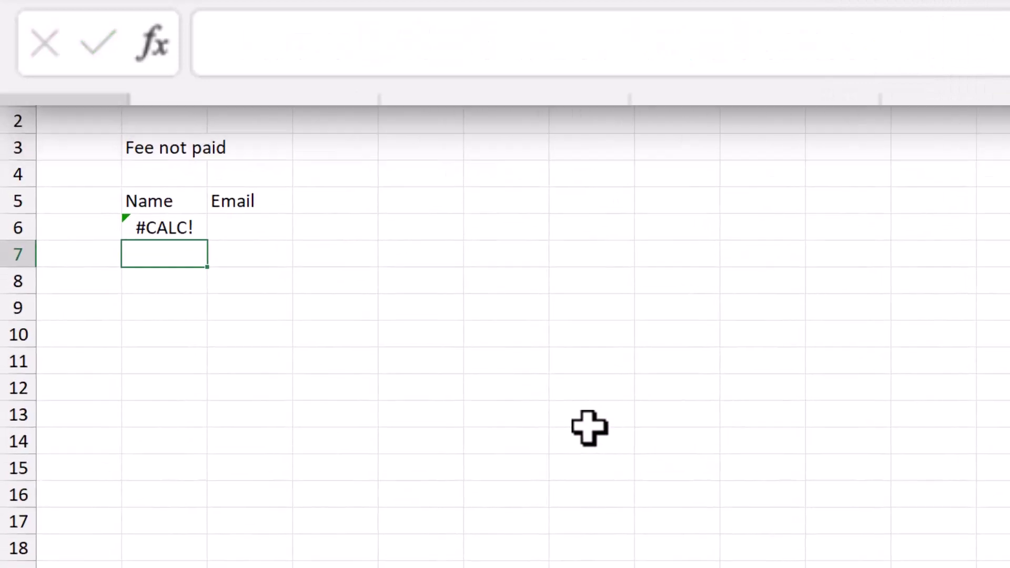
Step: Change the FILTER condition in B6 from matching 0 to matching blank fees, '5 tips'!H6:H44=""
{"action": "left_click", "coordinate": [164, 227]}
{"action": "key", "text": "F2"}
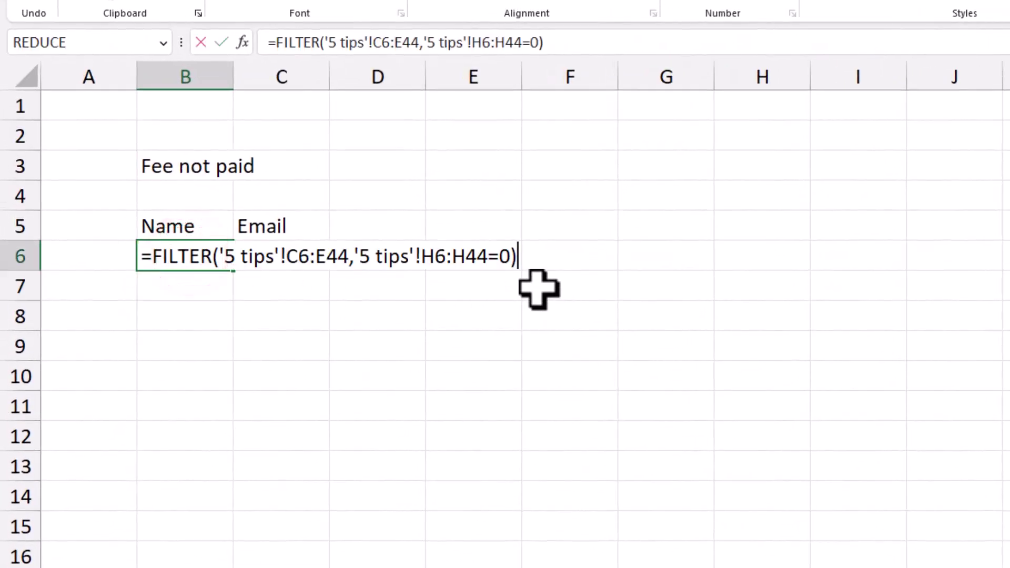
{"action": "double_click", "coordinate": [504, 256]}
{"action": "type", "text": "\"\""}
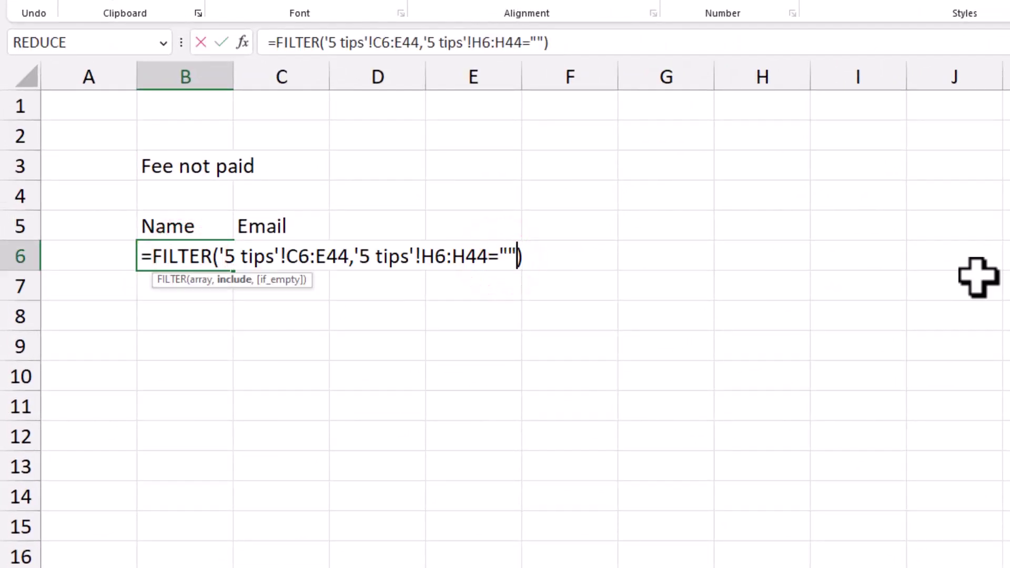
{"action": "key", "text": "Return"}
{"action": "left_click", "coordinate": [175, 255]}
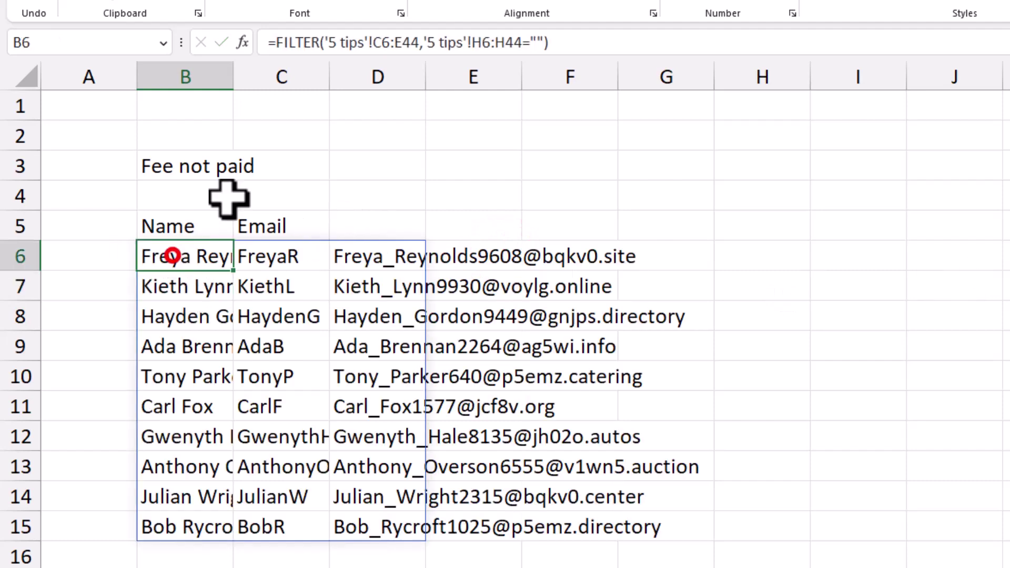
Step: Replace the header in C5 with "User ID" and enter "Email" in D5
{"action": "left_click", "coordinate": [277, 219]}
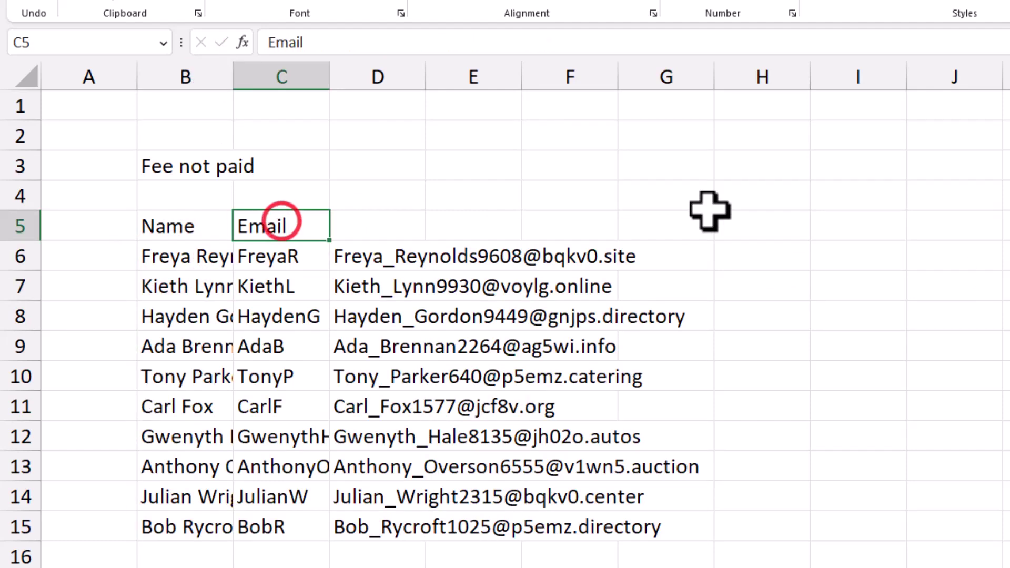
{"action": "type", "text": "User ID"}
{"action": "key", "text": "Tab"}
{"action": "type", "text": "E"}
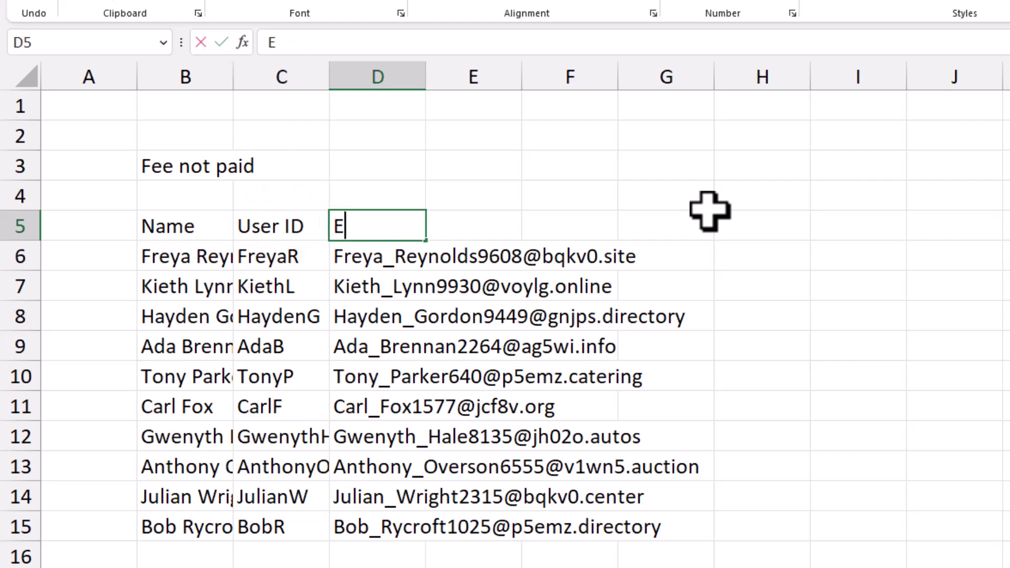
{"action": "type", "text": "mail"}
{"action": "key", "text": "Return"}
Step: Auto-fit the widths of columns B to D to their contents
{"action": "left_click_drag", "start_coordinate": [197, 77], "coordinate": [347, 77]}
{"action": "double_click", "coordinate": [326, 75]}
{"action": "left_click", "coordinate": [247, 228]}
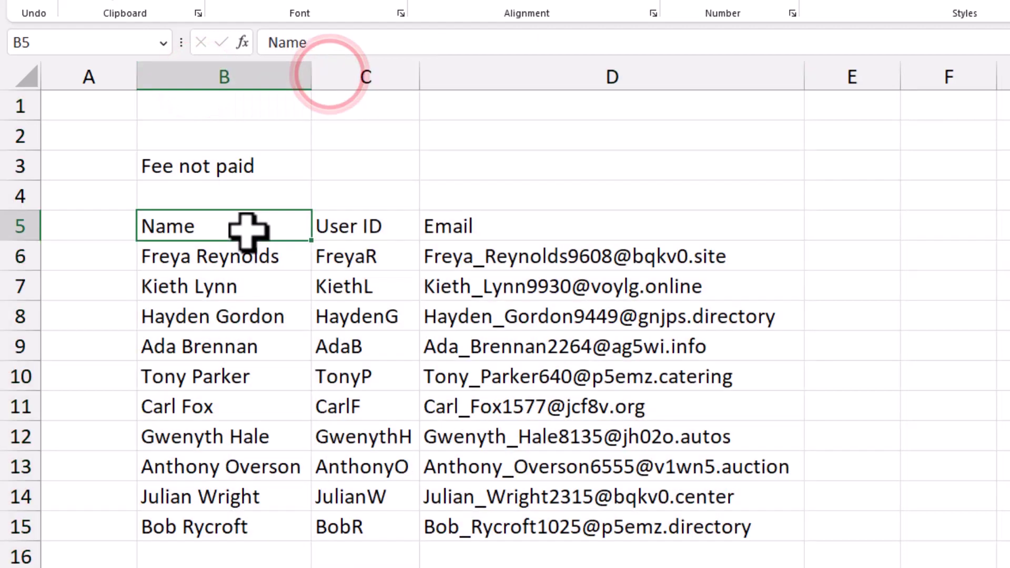
Step: Review the FILTER formula in B6 and the unpaid list together with its headers
{"action": "double_click", "coordinate": [198, 248]}
{"action": "type", "text": "=FILTER('5 tips'!C6:E44,'5 tips'!H6:H44=\"\")"}
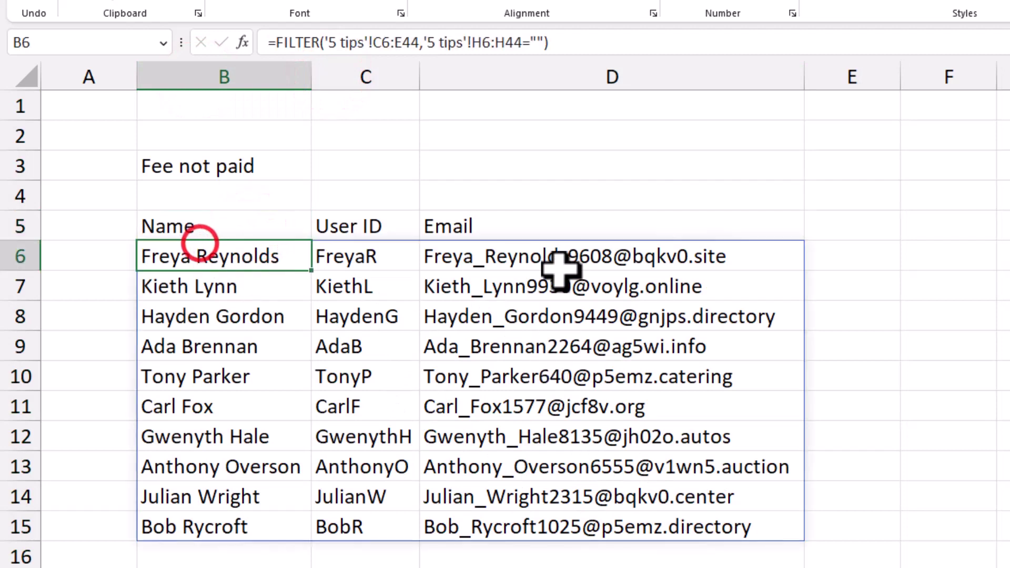
{"action": "key", "text": "ctrl+Return"}
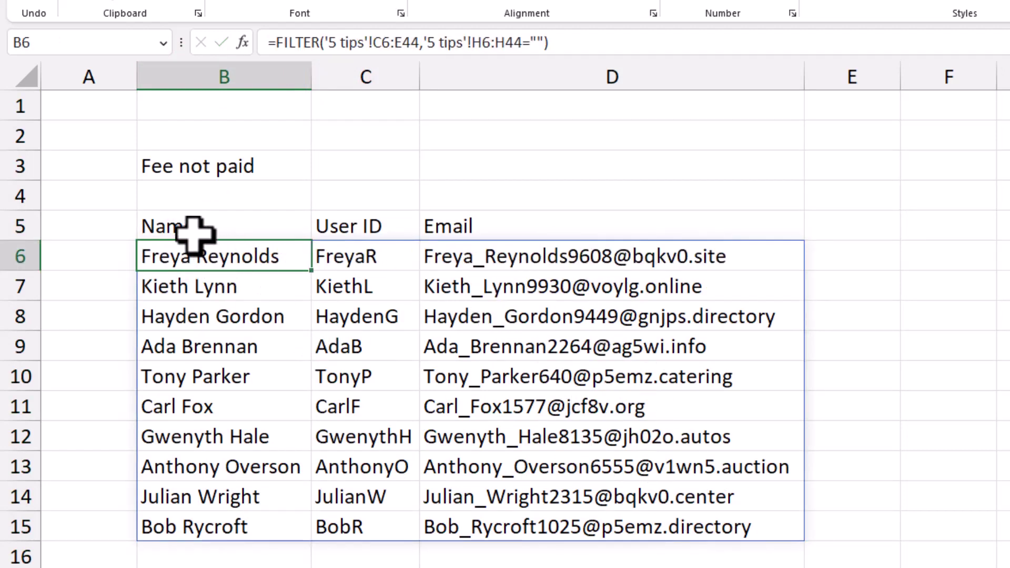
{"action": "left_click_drag", "start_coordinate": [194, 232], "coordinate": [656, 530]}
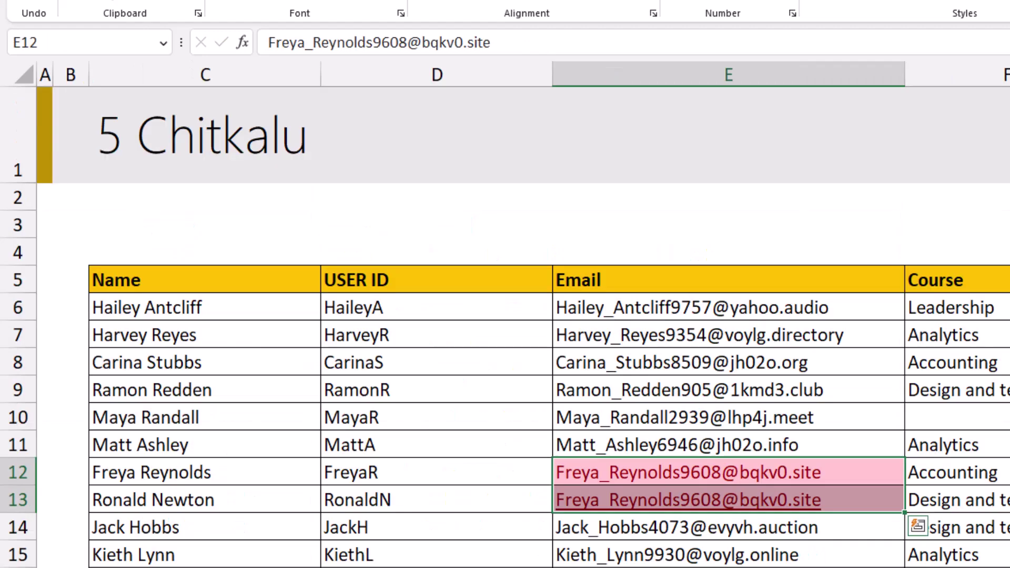
Step: On the 5 tips sheet, enter a Fee Paid amount of 500 in H12
{"action": "left_click", "coordinate": [255, 462]}
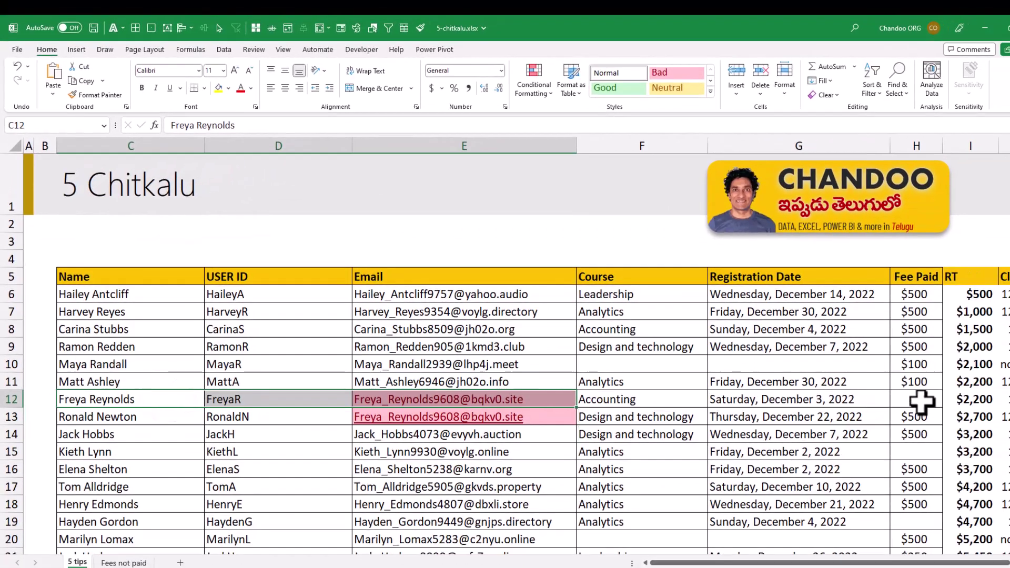
{"action": "left_click", "coordinate": [925, 400]}
{"action": "left_click", "coordinate": [926, 399]}
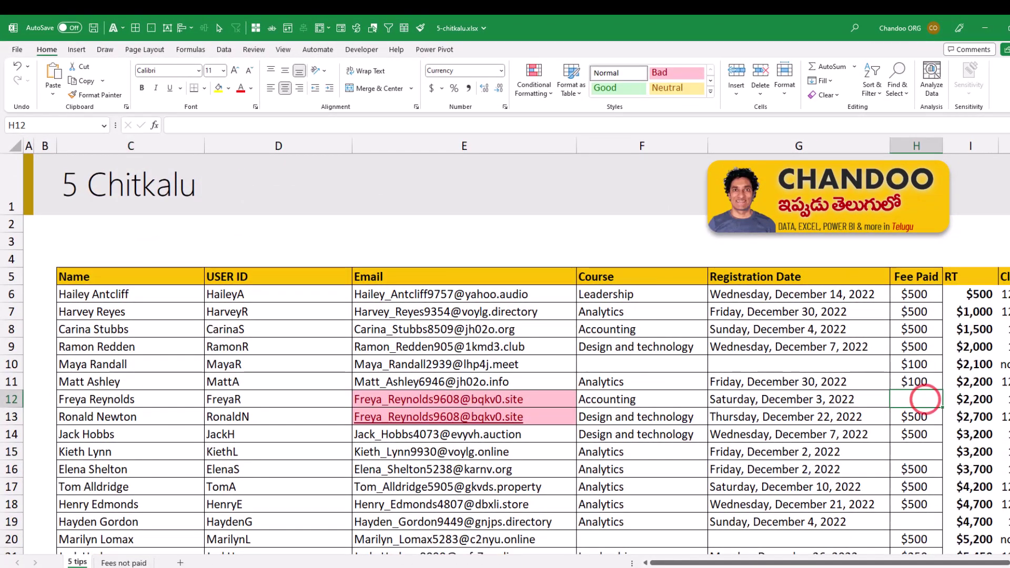
{"action": "type", "text": "500"}
{"action": "key", "text": "Return"}
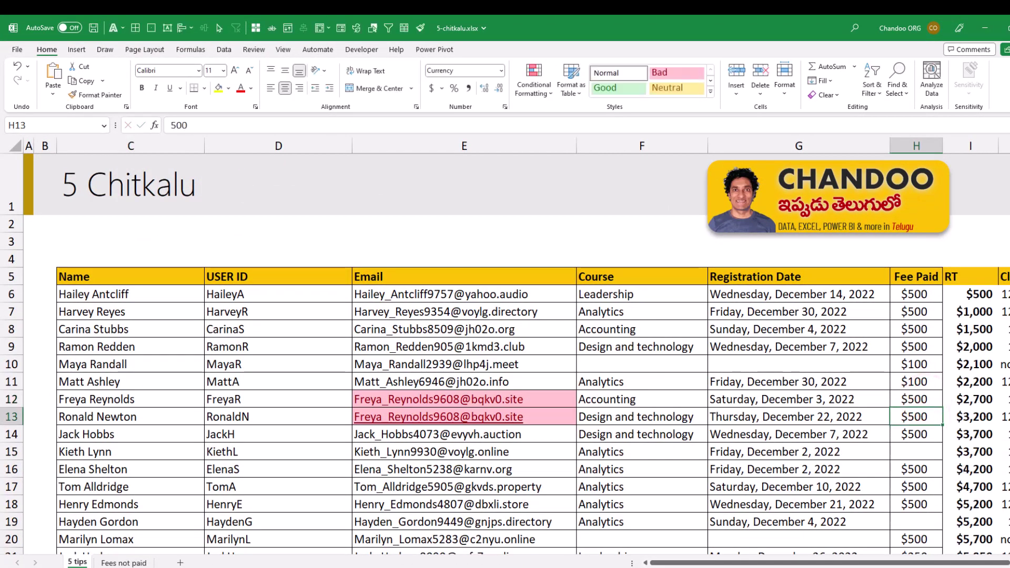
Step: Check the list and its B6 formula on the Fees not paid sheet against row 12, and return to the 5 tips sheet
{"action": "left_click", "coordinate": [11, 399]}
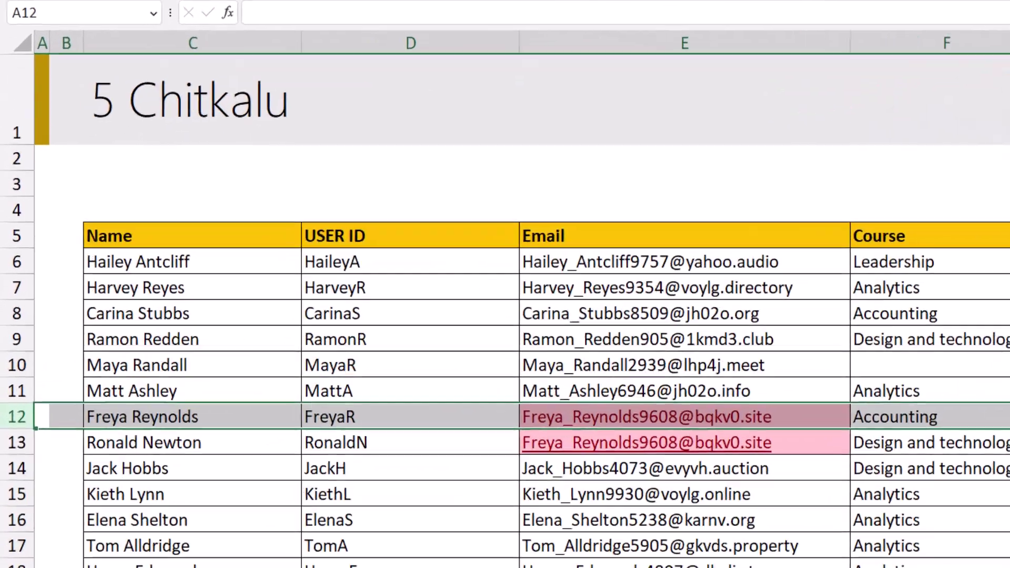
{"action": "key", "text": "ctrl+Page_Down"}
{"action": "left_click_drag", "start_coordinate": [220, 177], "coordinate": [777, 467]}
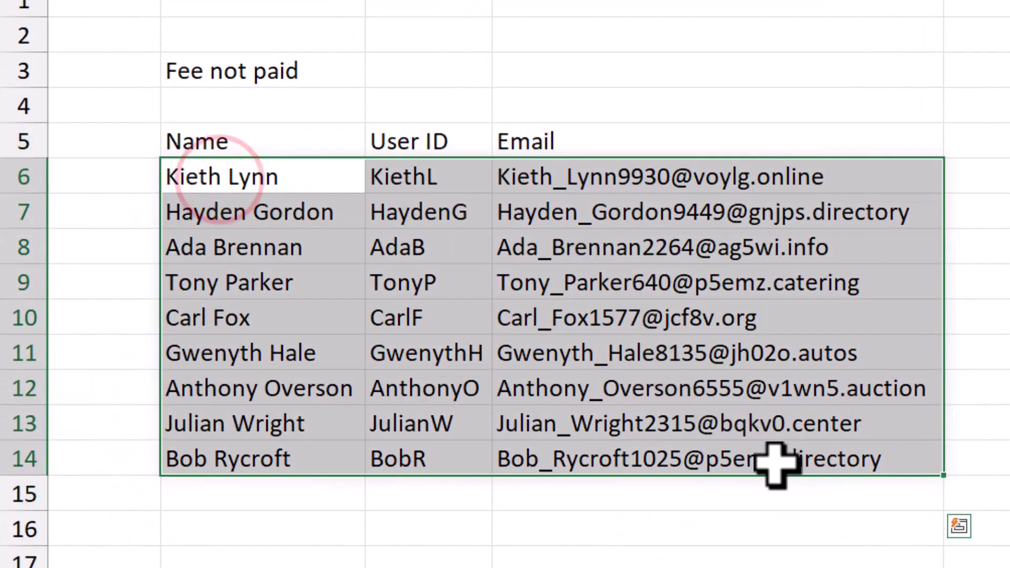
{"action": "left_click", "coordinate": [316, 185]}
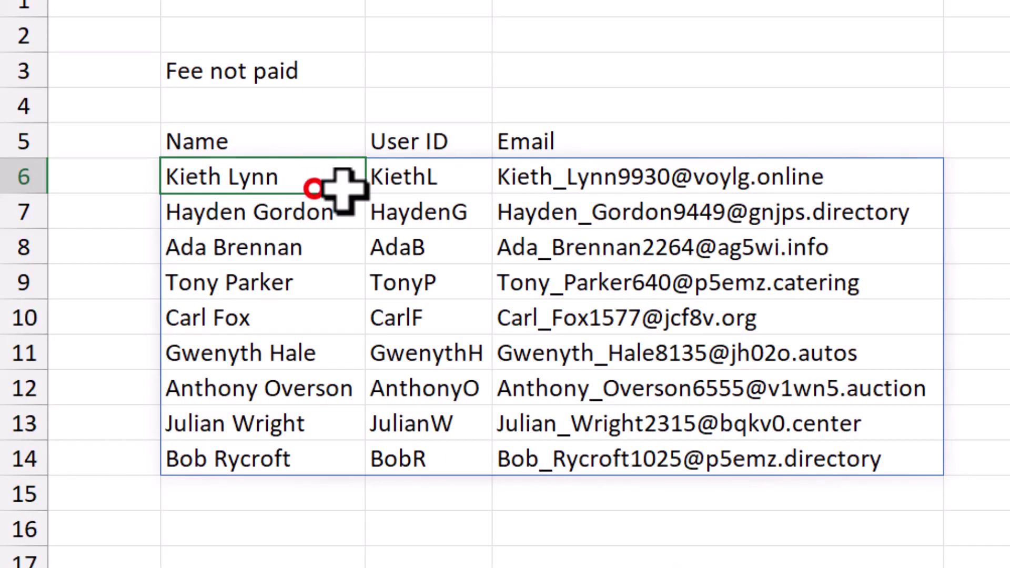
{"action": "key", "text": "F2"}
{"action": "key", "text": "Escape"}
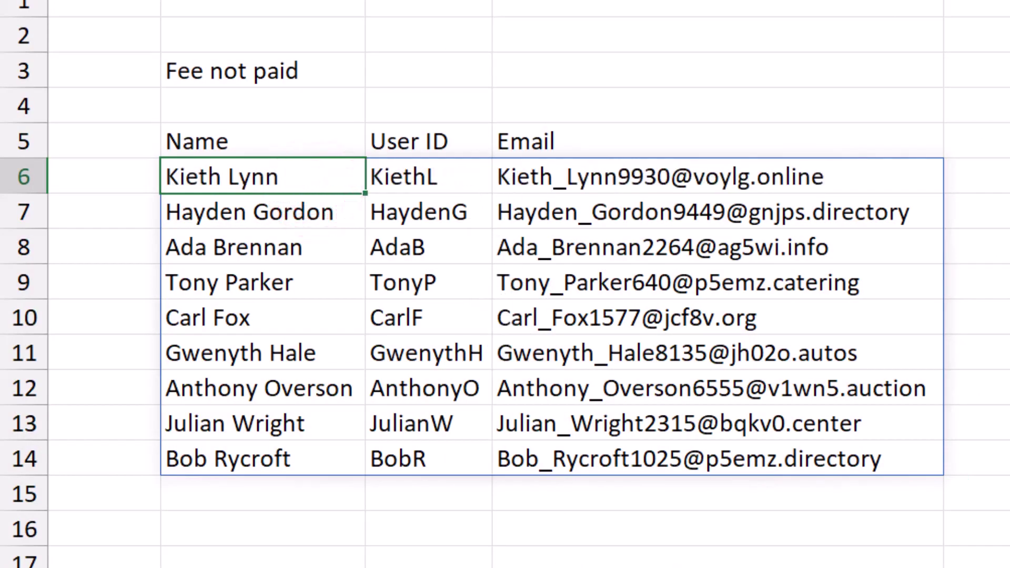
{"action": "left_click", "coordinate": [74, 526]}
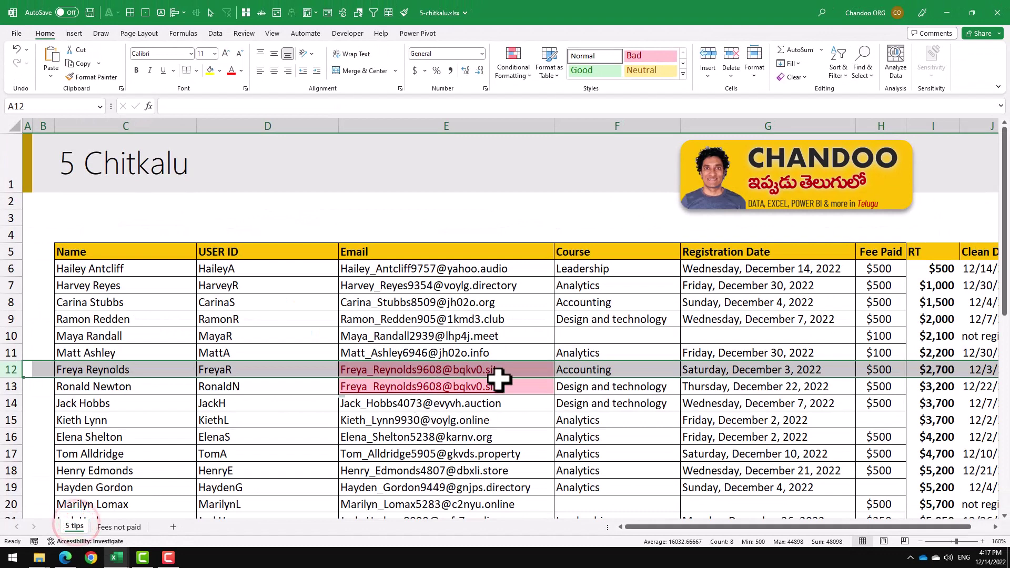